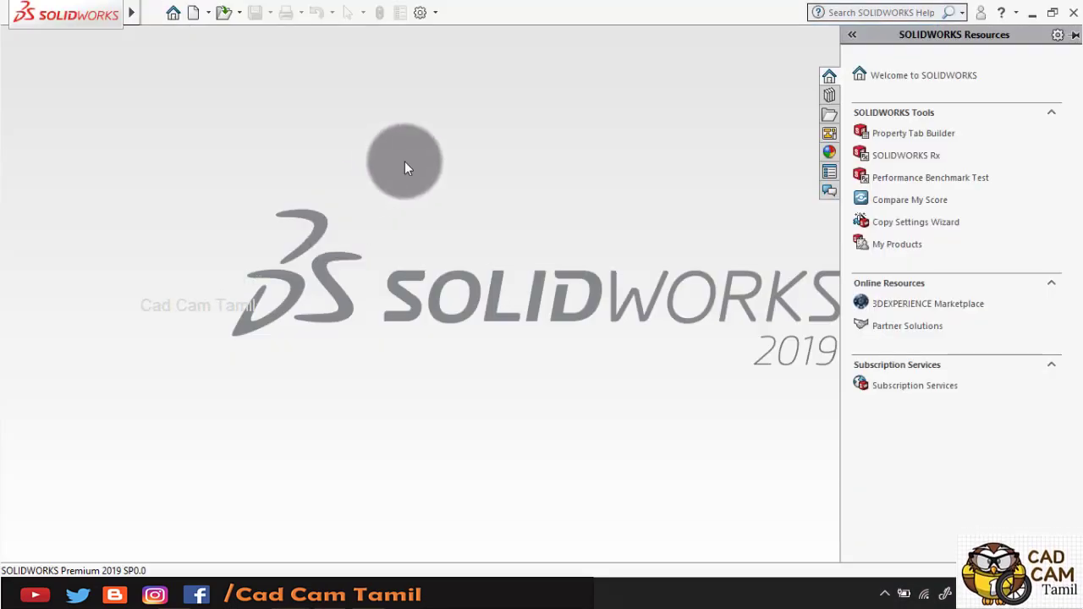
Create a new Part document (Part1) and confirm it uses the MMGS millimetre unit system.
left_click(405, 163)
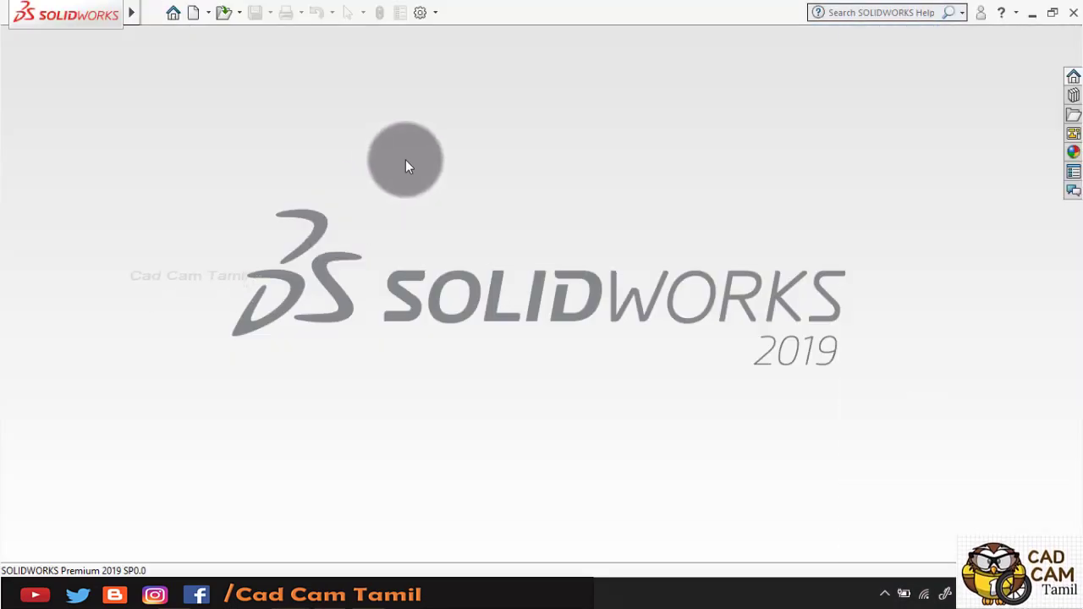
left_click(193, 11)
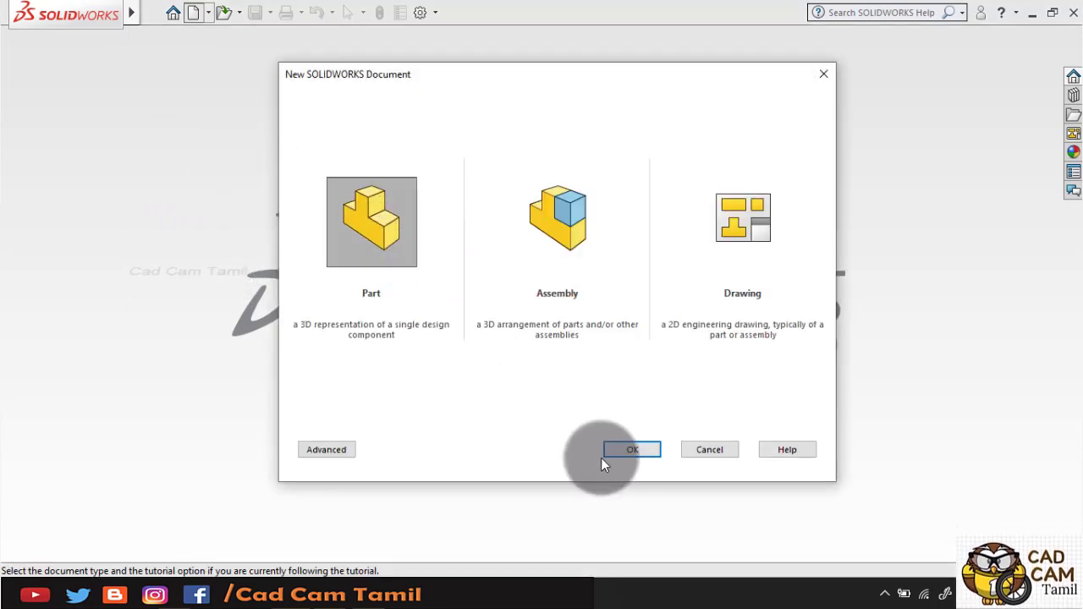
left_click(620, 455)
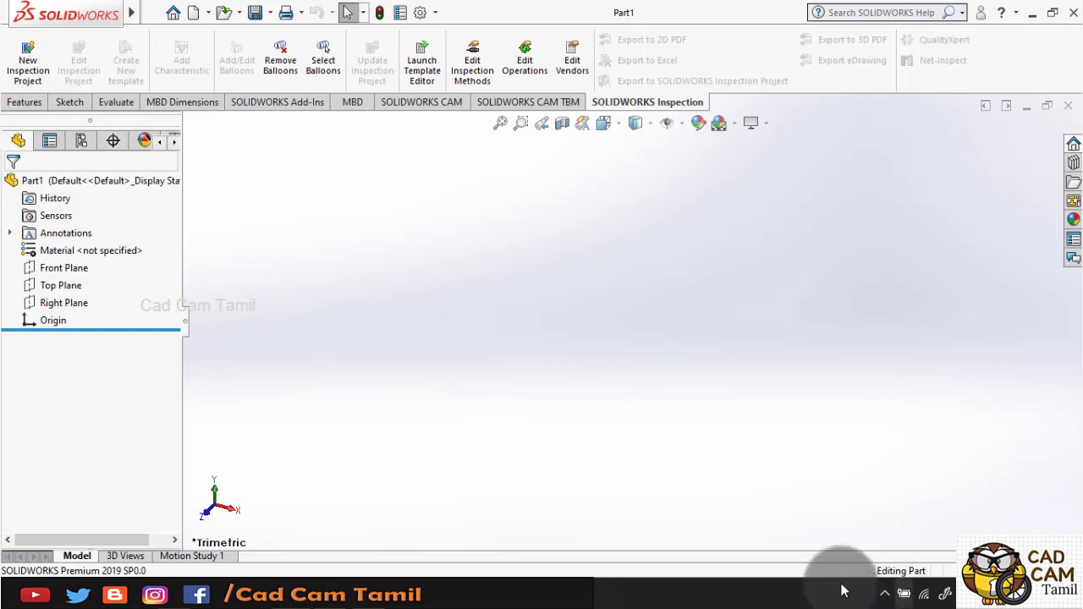
left_click(1005, 570)
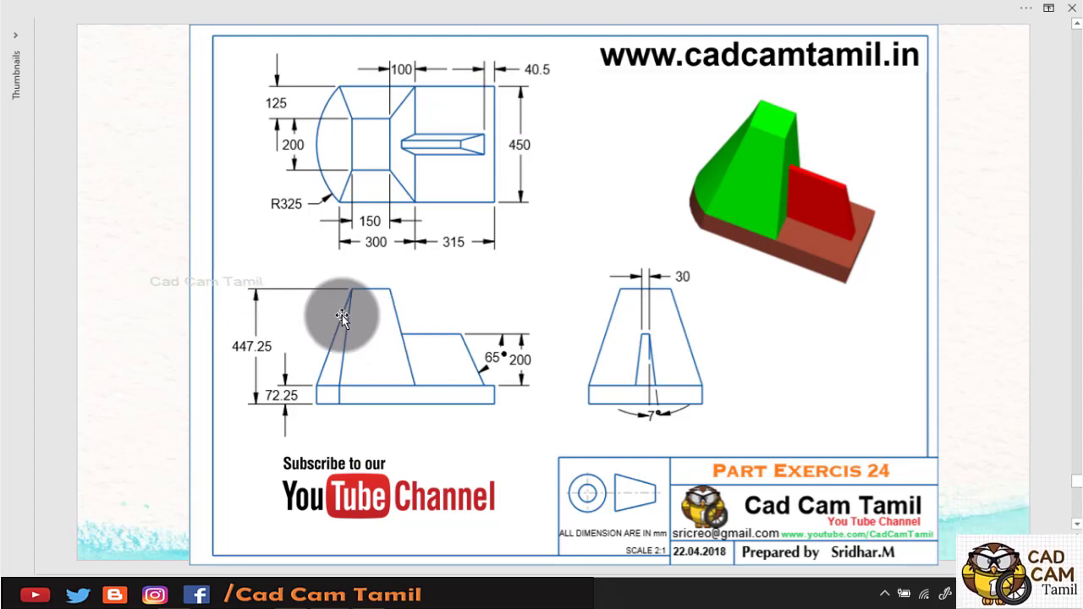
Select and then deselect the exercise drawing image on the PowerPoint slide.
left_click(493, 330)
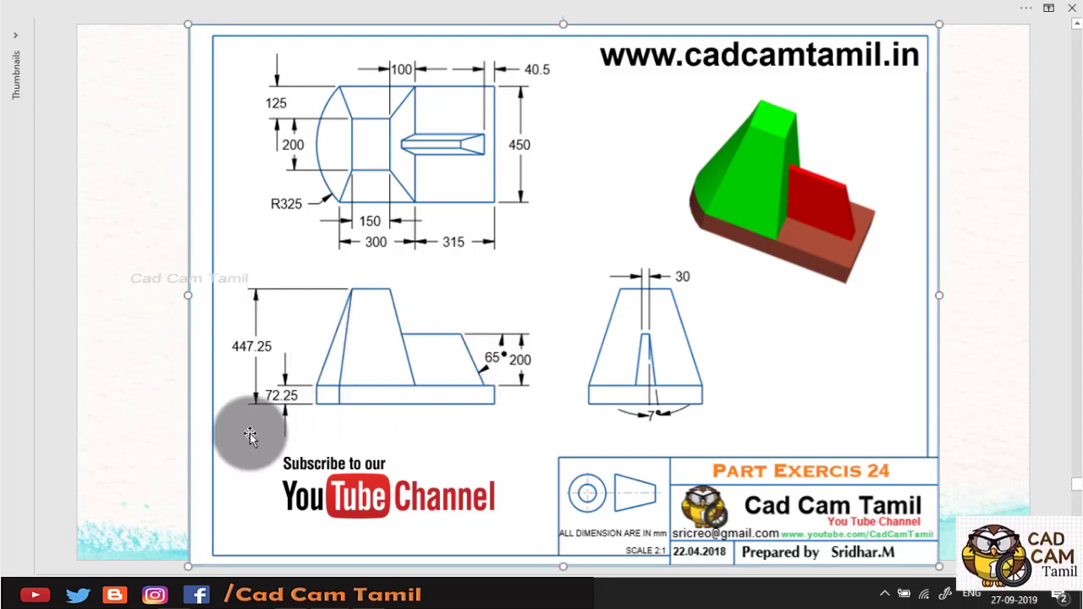
left_click(149, 437)
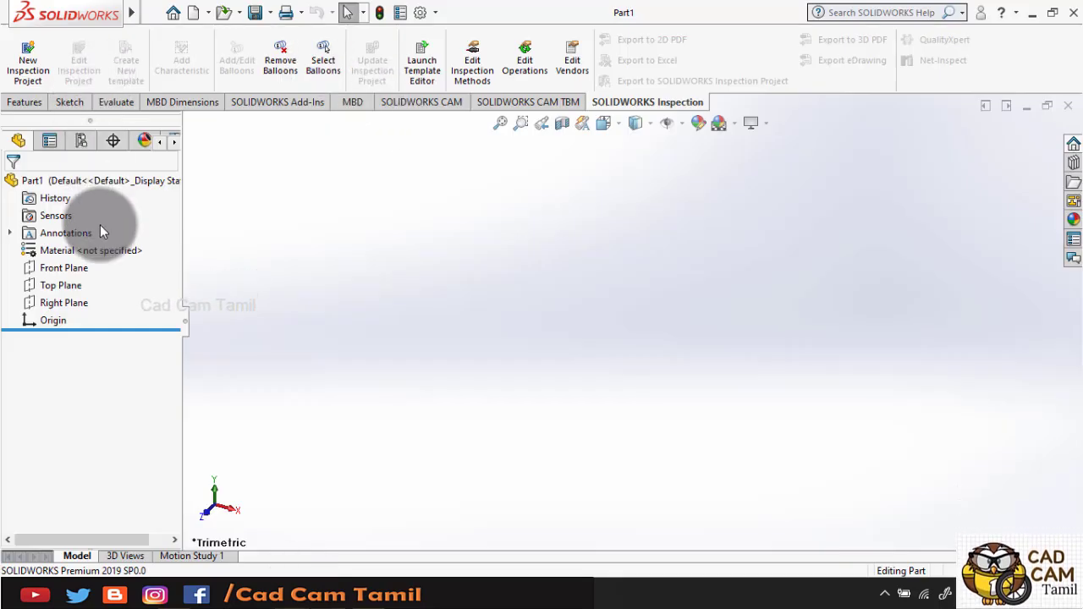
Open a sketch on the Top Plane, viewed face-on, and draw a corner rectangle from the origin.
left_click(61, 286)
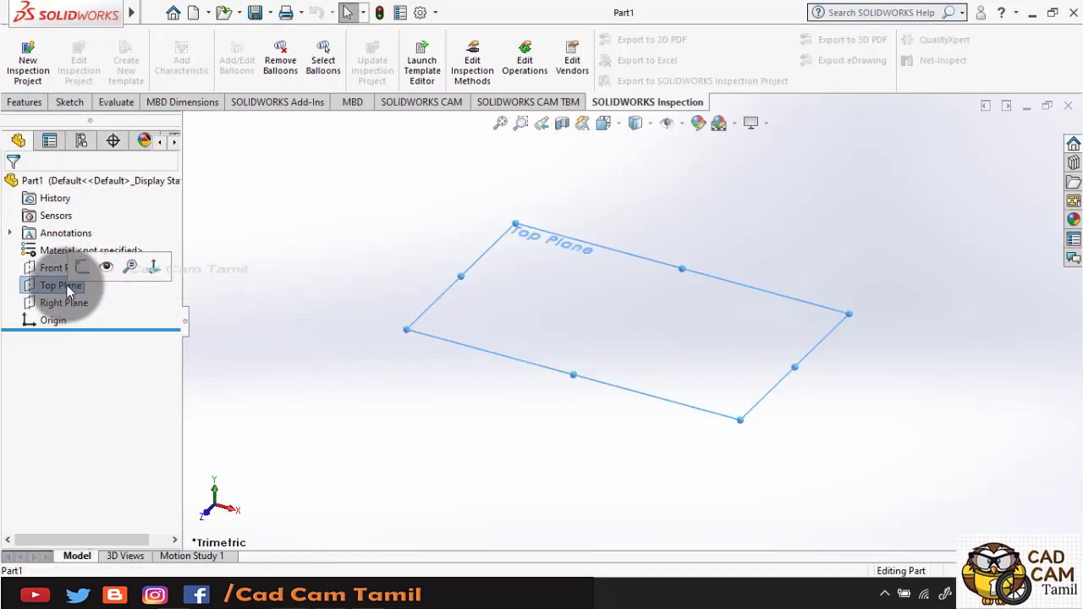
left_click(75, 268)
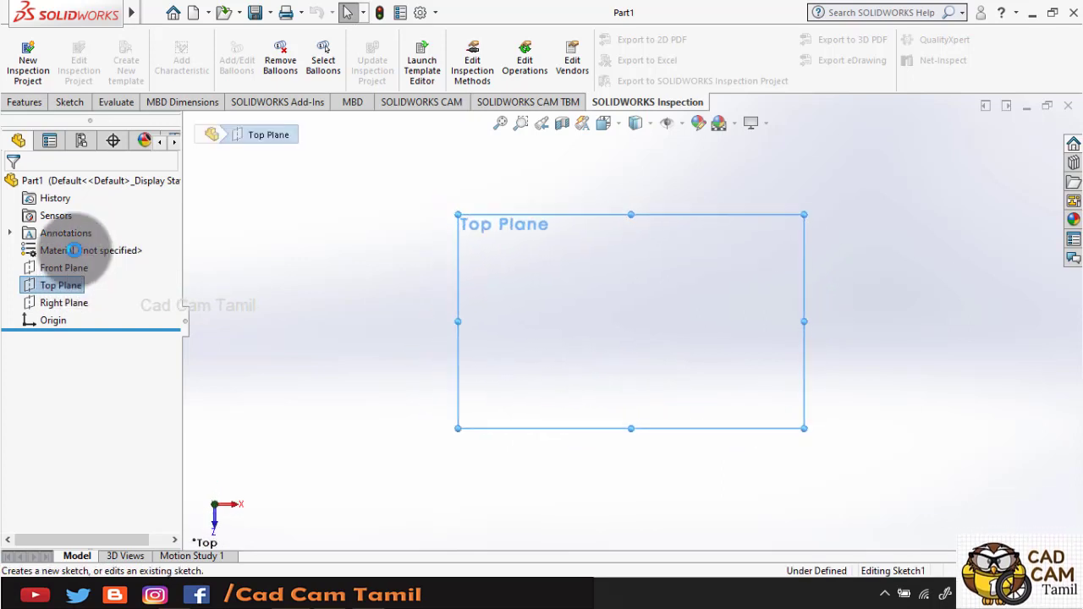
left_click(70, 142)
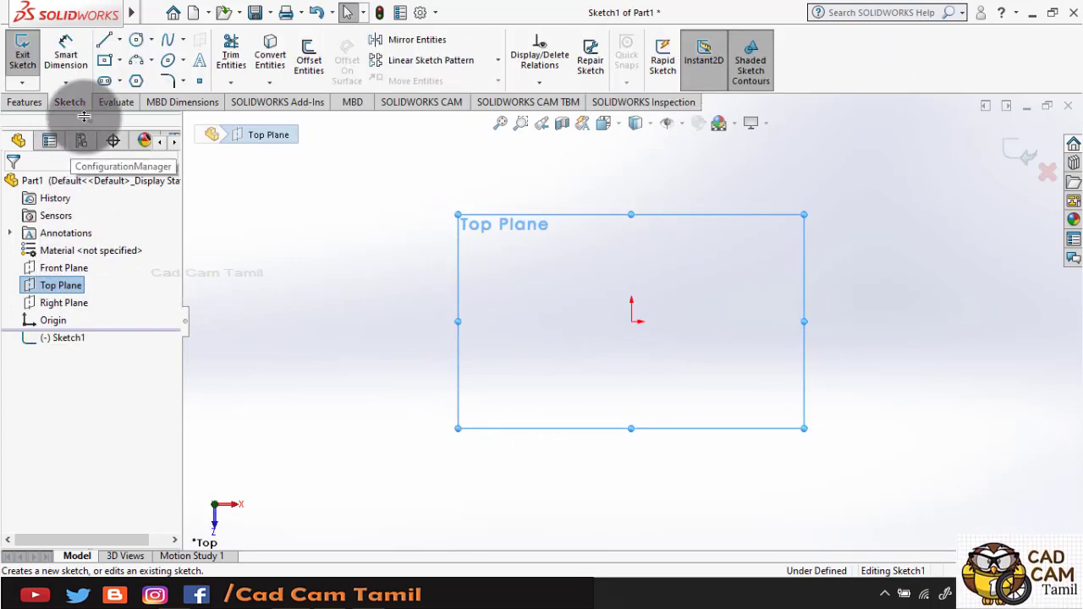
left_click(120, 61)
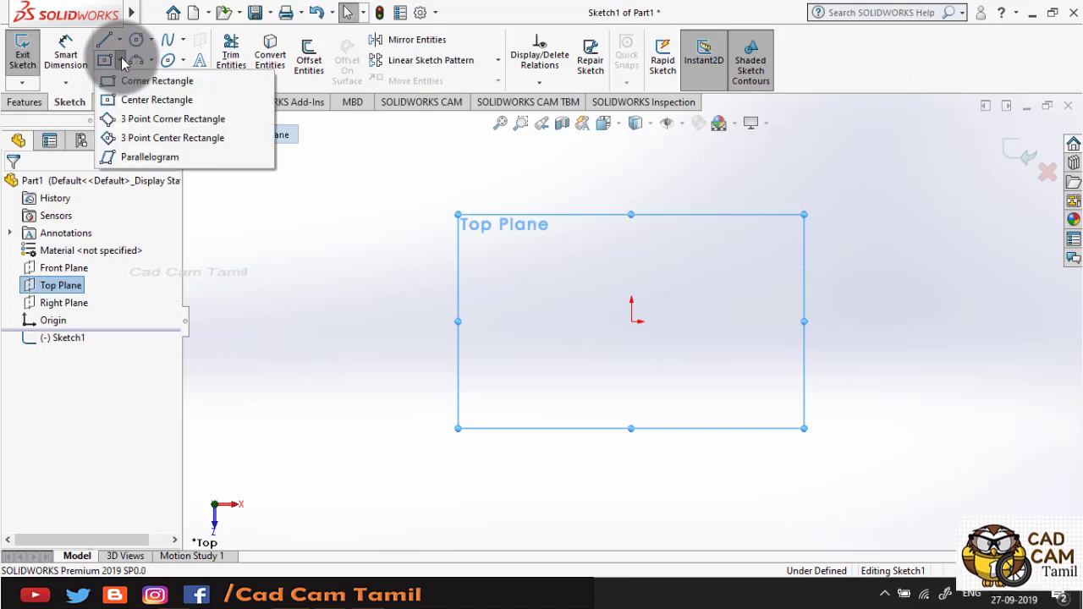
left_click(631, 242)
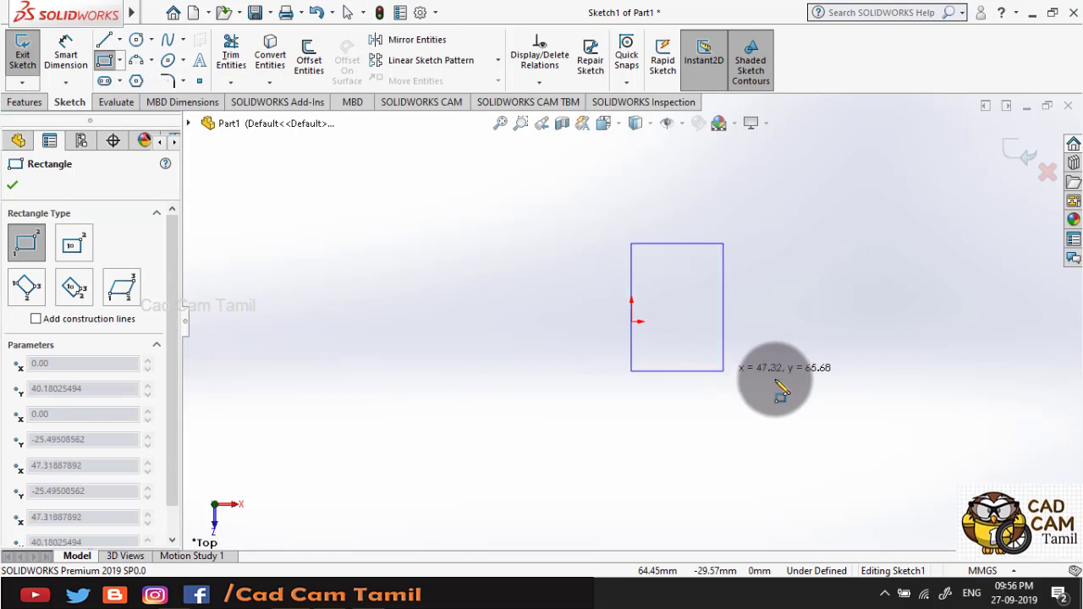
left_click(839, 384)
key("Escape")
left_click(286, 284)
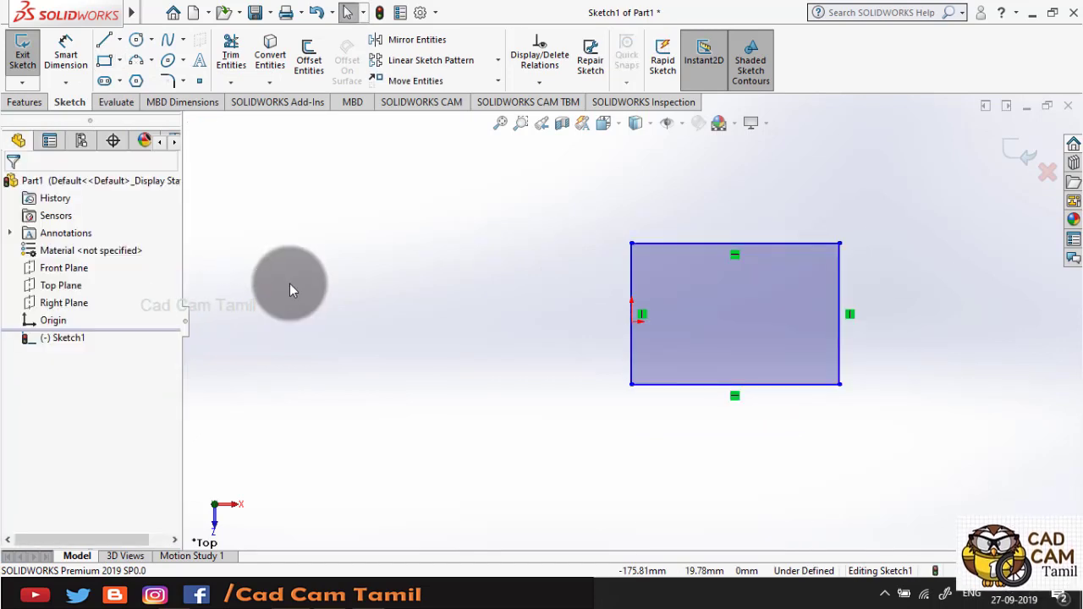
Dimension the rectangle 615 mm wide (entered as 300+315) and 450 mm tall.
left_click(65, 51)
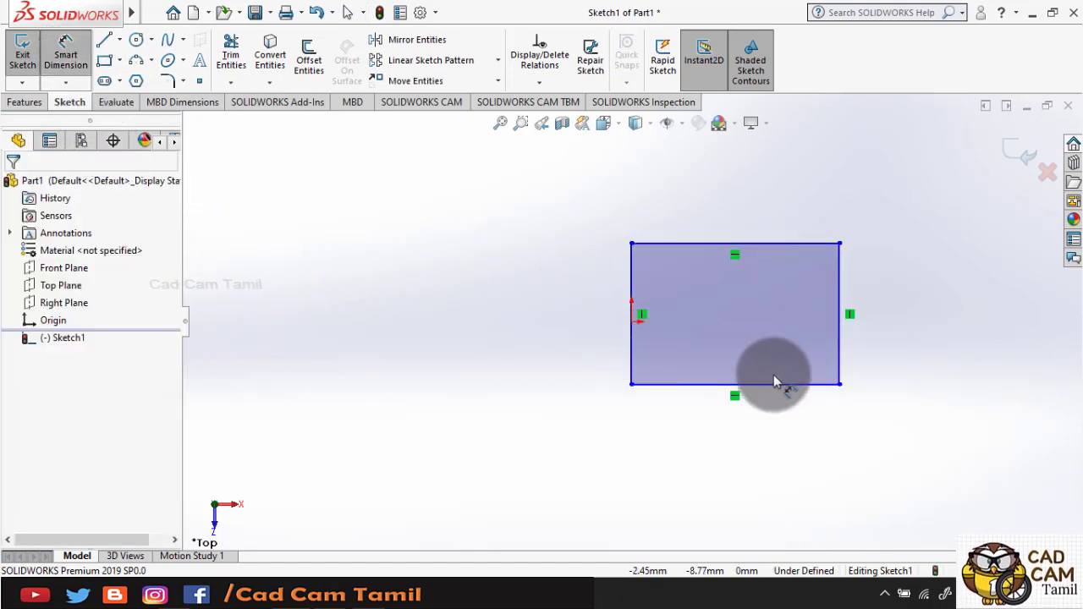
left_click(764, 391)
left_click(778, 516)
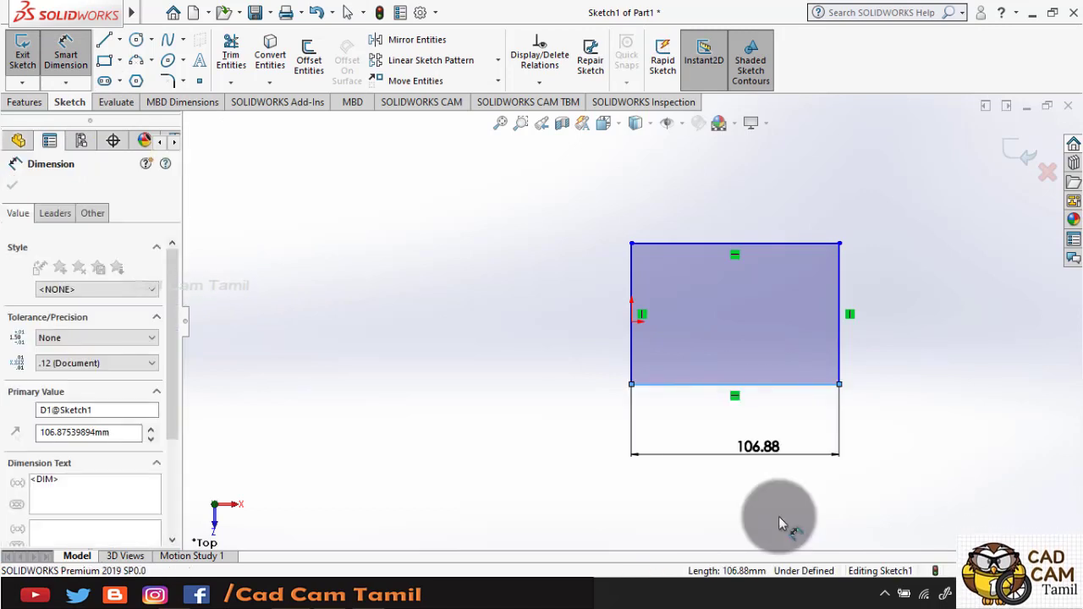
type("300")
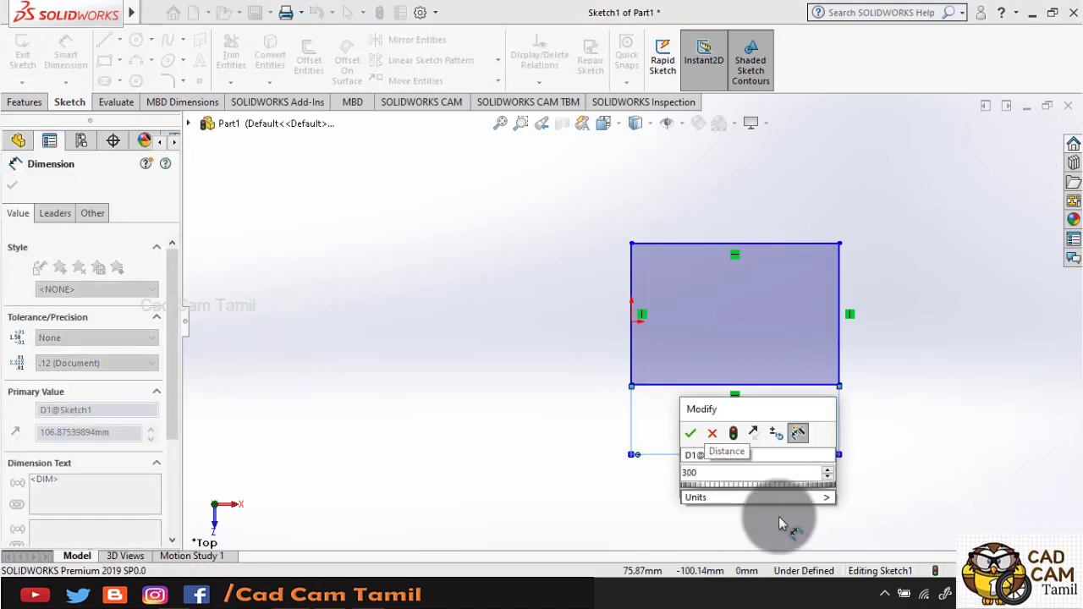
type("+315")
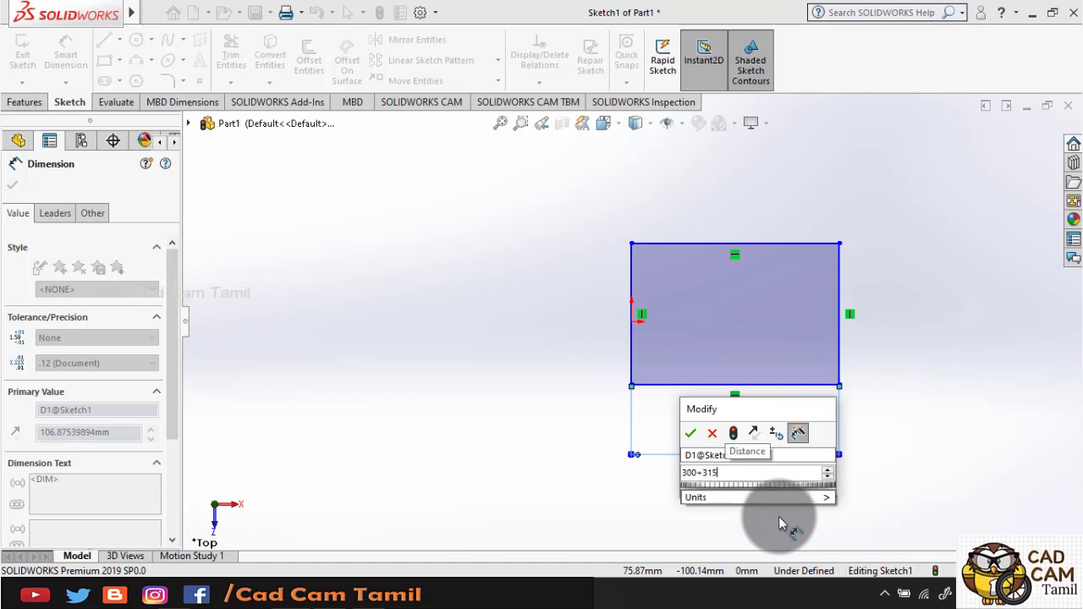
key("Return")
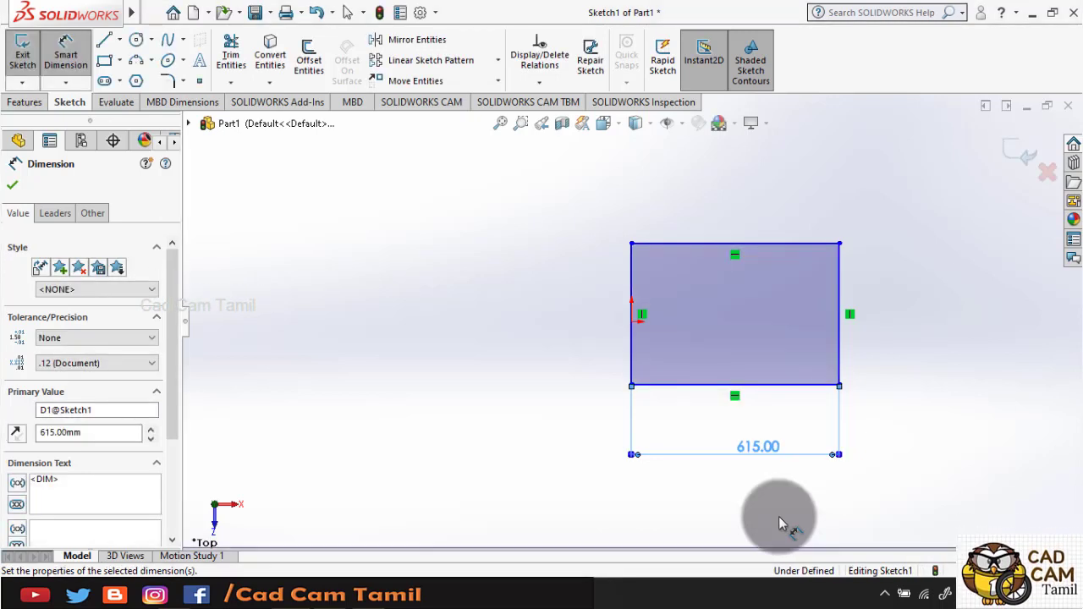
left_click(924, 322)
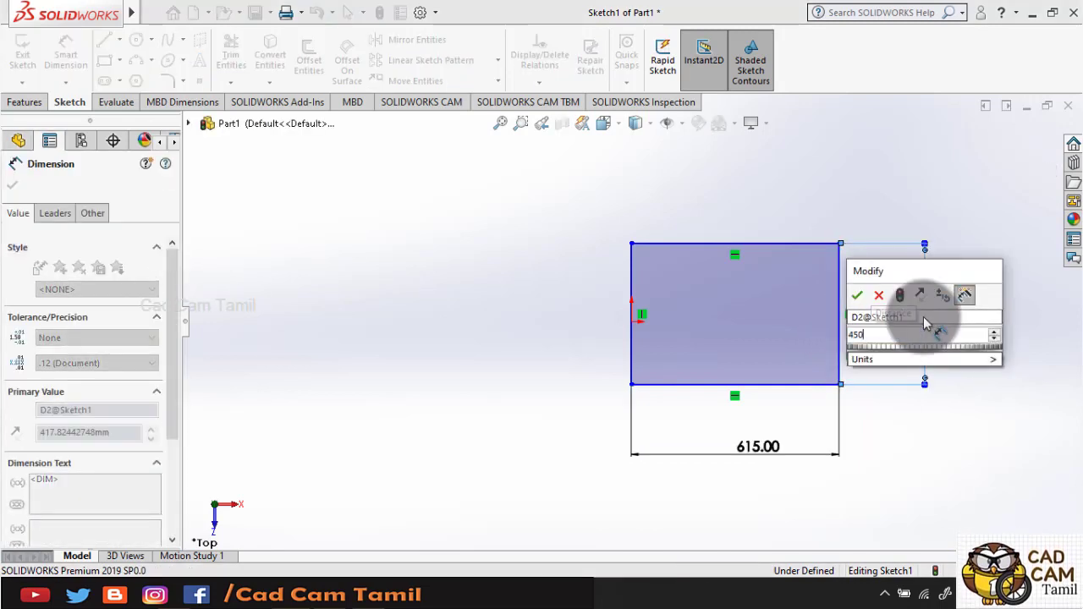
key("Escape")
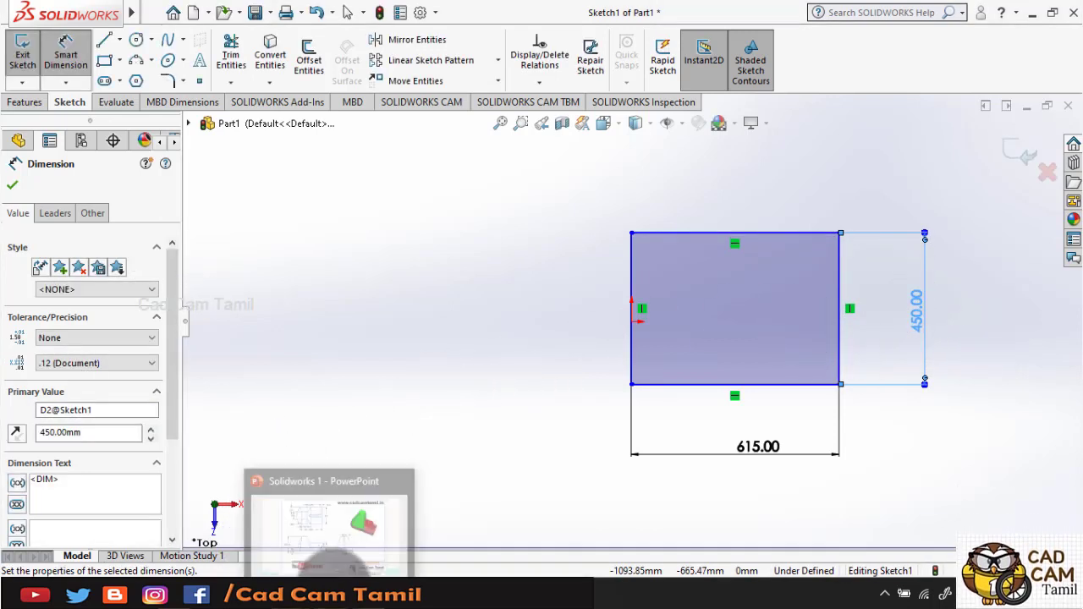
Compare the sketch against the PowerPoint exercise drawing, closing the dimension panel in between.
left_click(334, 565)
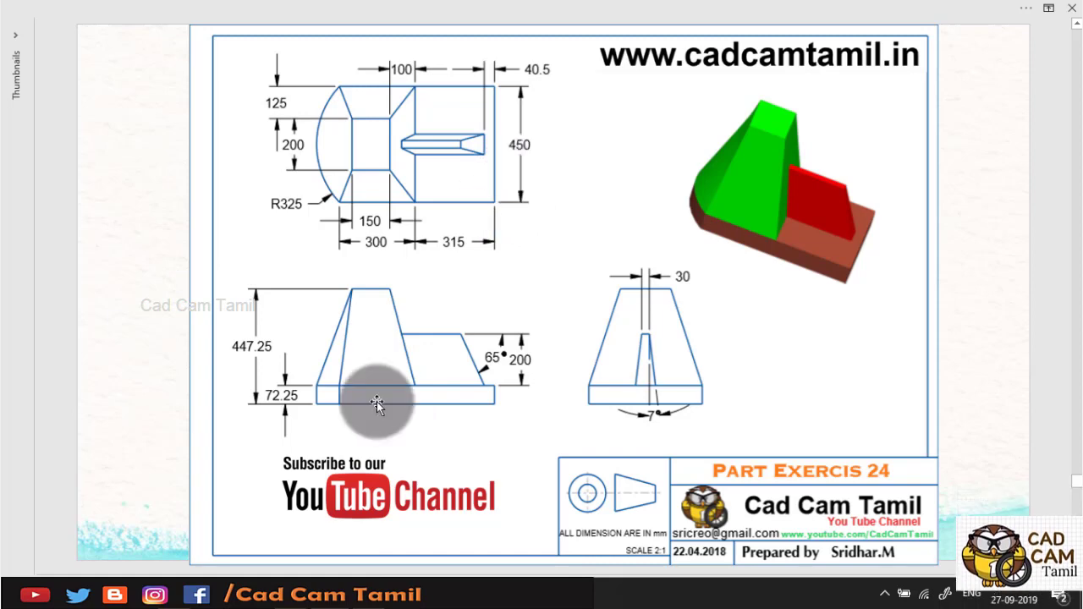
left_click(334, 567)
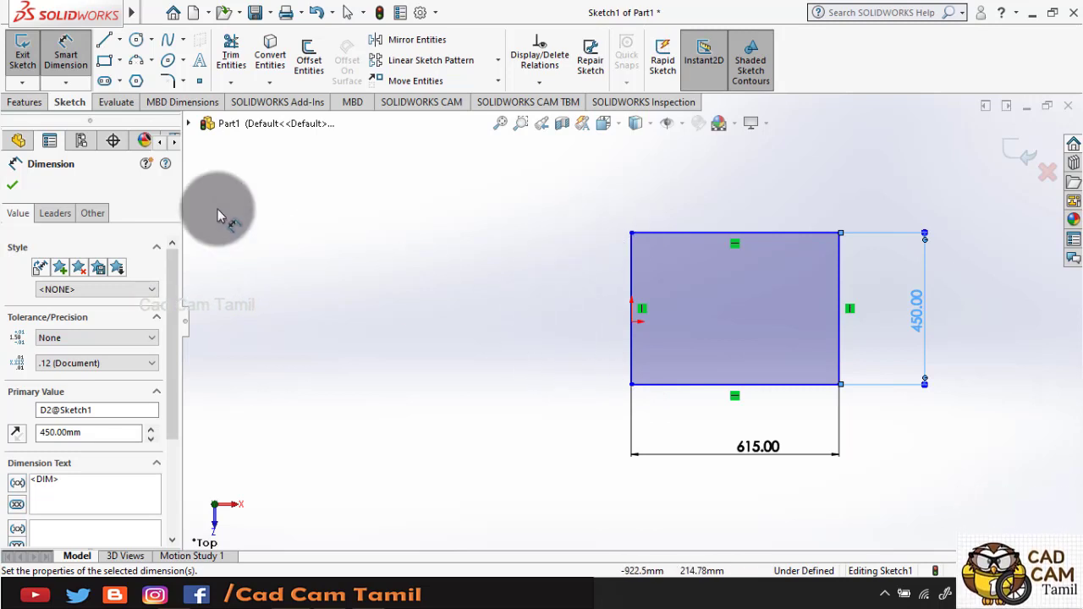
left_click(11, 189)
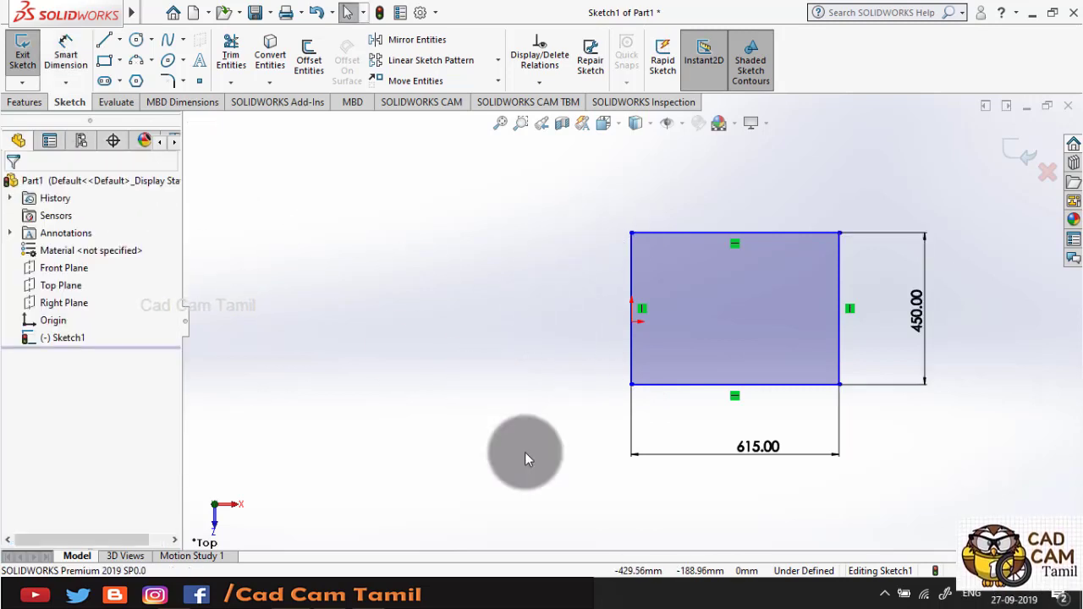
left_click(332, 555)
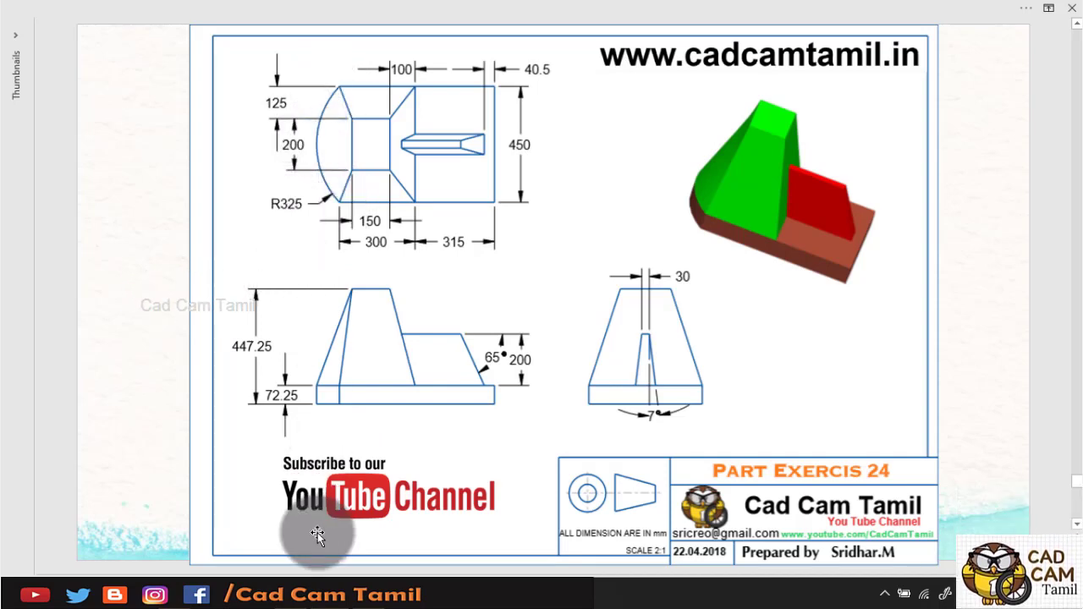
Draw a three-point arc bulging left between the rectangle's lower-left and upper-left corners.
left_click(287, 582)
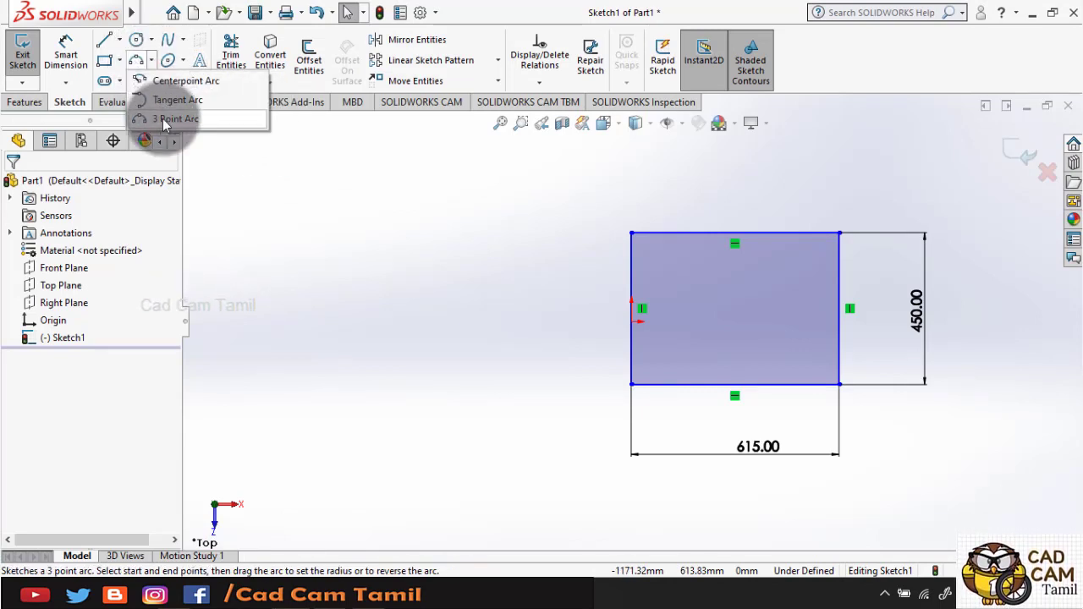
left_click(169, 119)
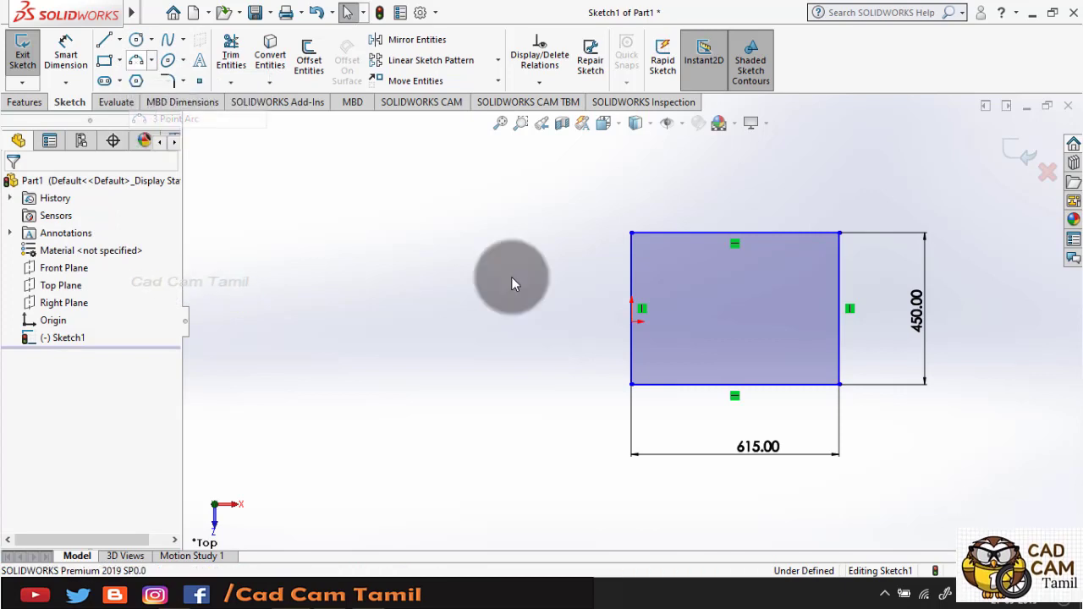
left_click(632, 385)
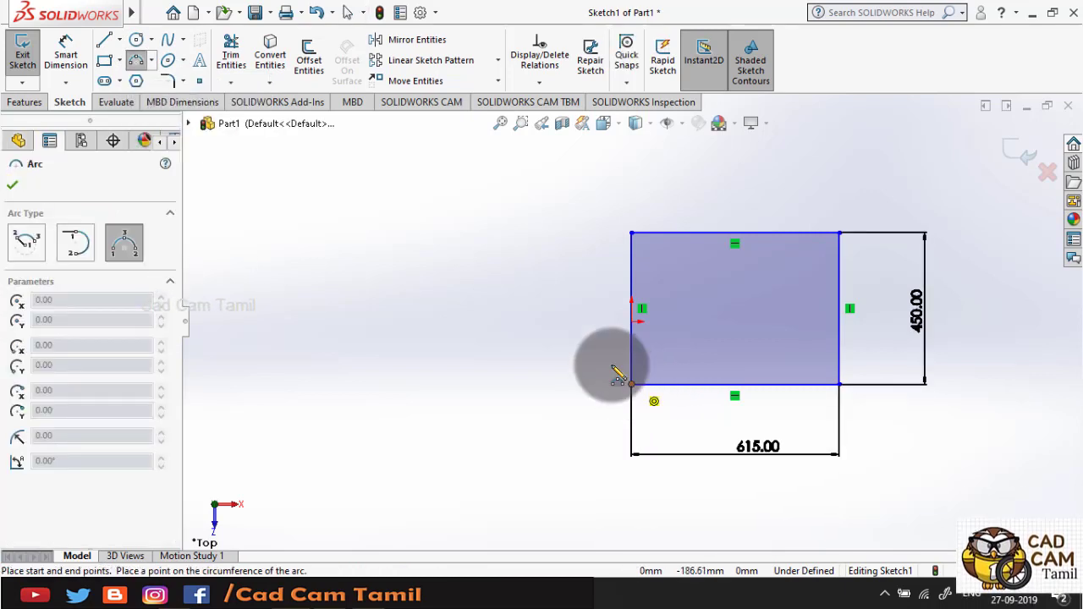
left_click(631, 233)
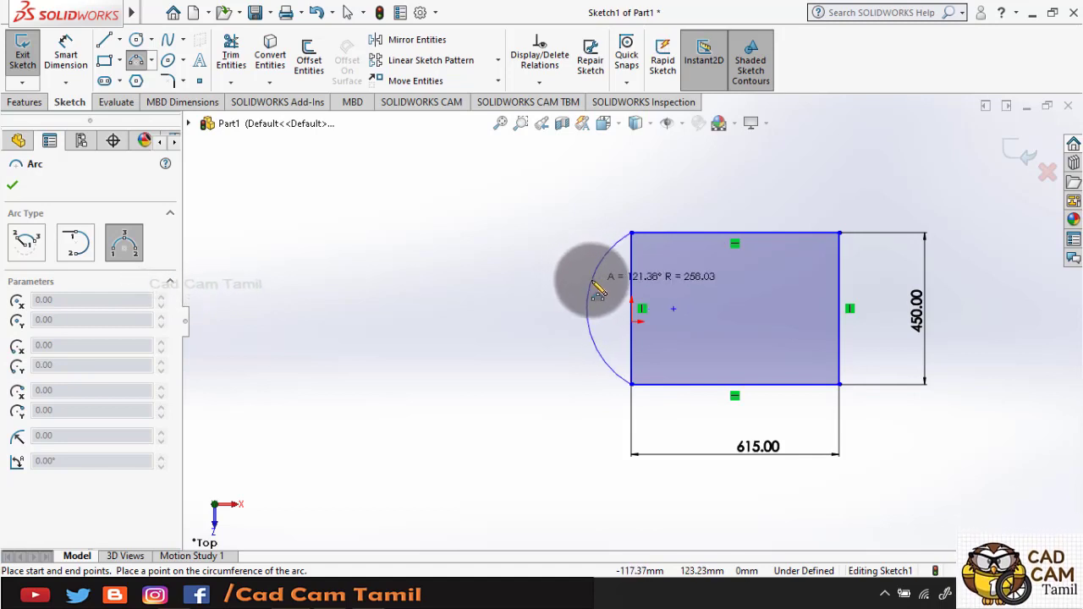
left_click(596, 288)
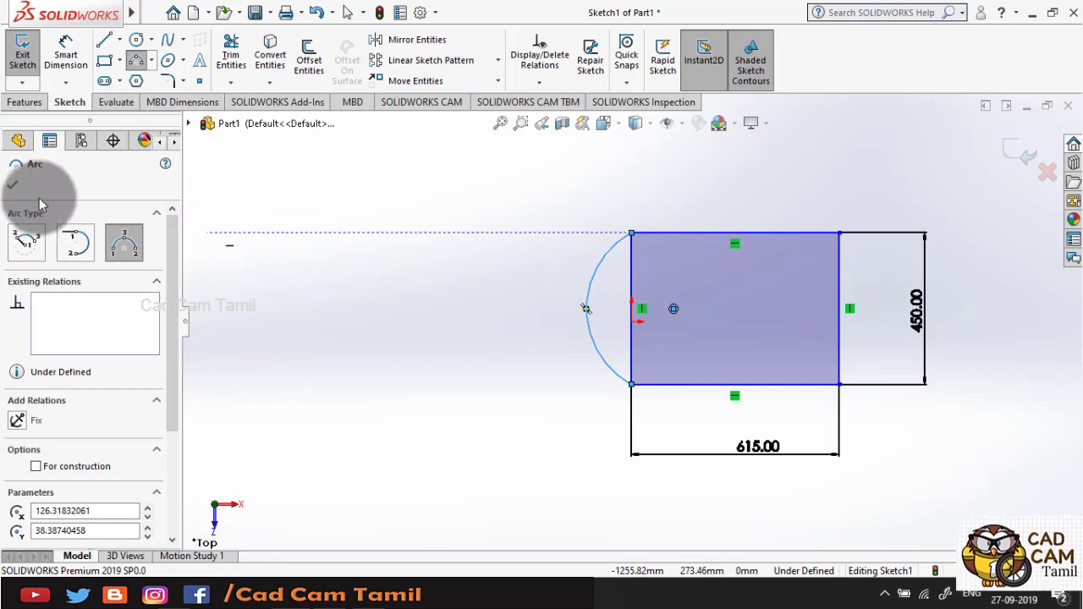
left_click(11, 184)
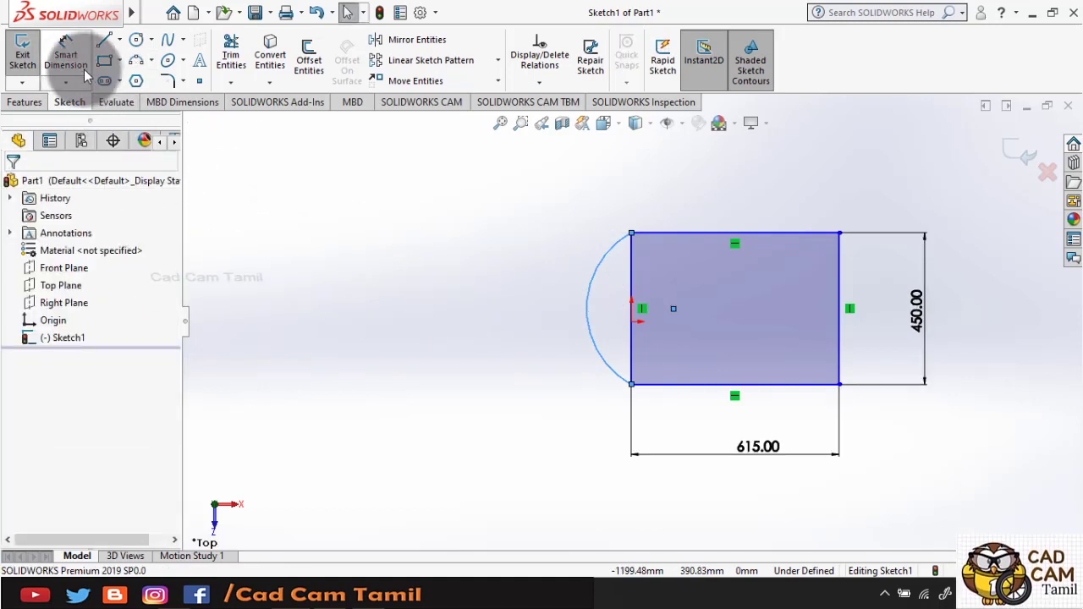
Dimension the arc's radius to 325 mm.
left_click(65, 53)
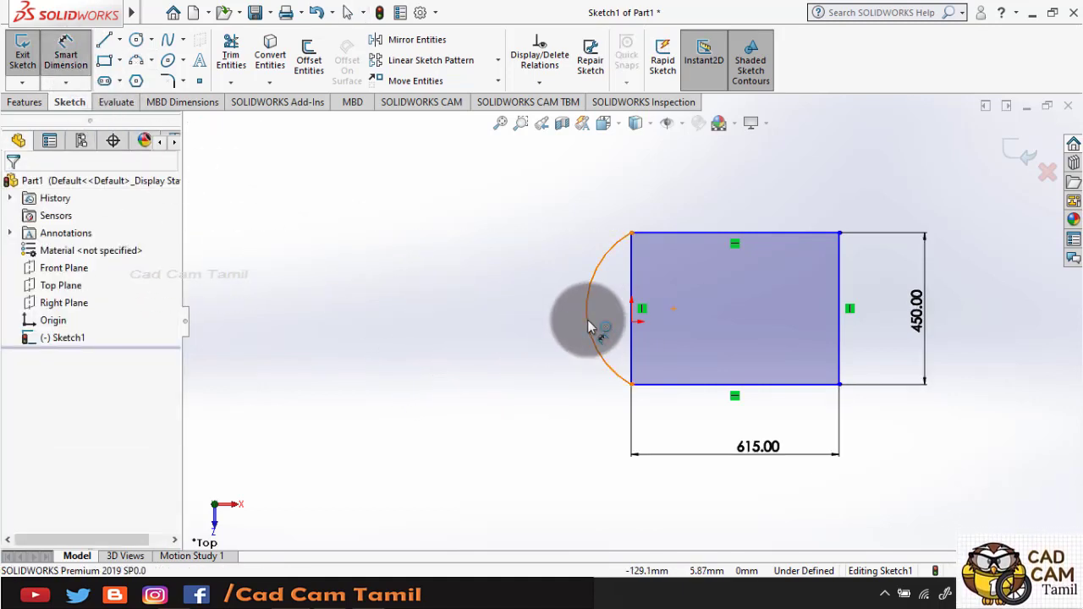
left_click(523, 328)
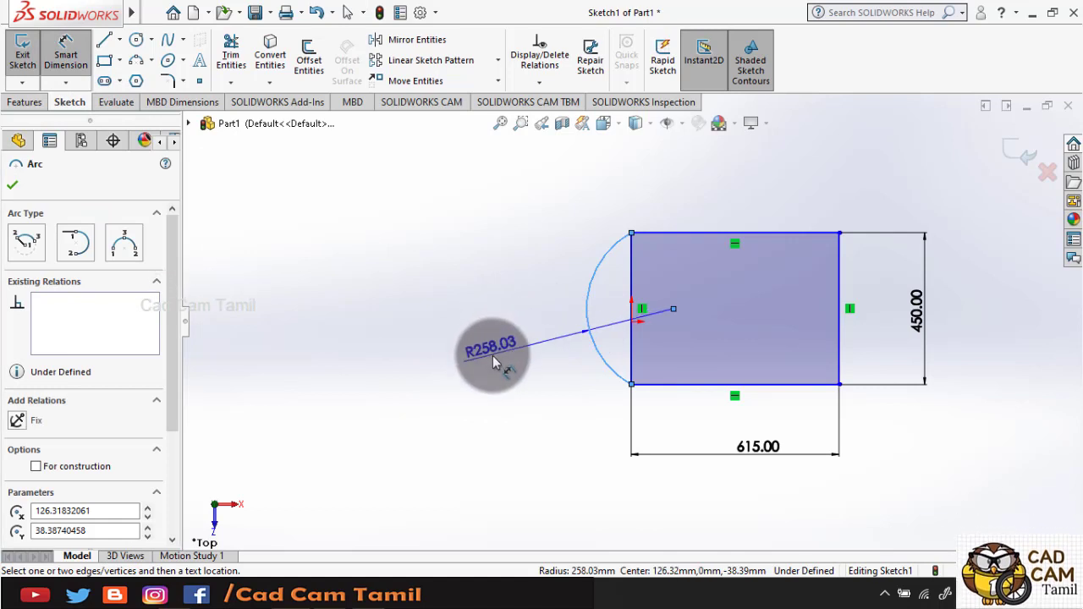
left_click(474, 365)
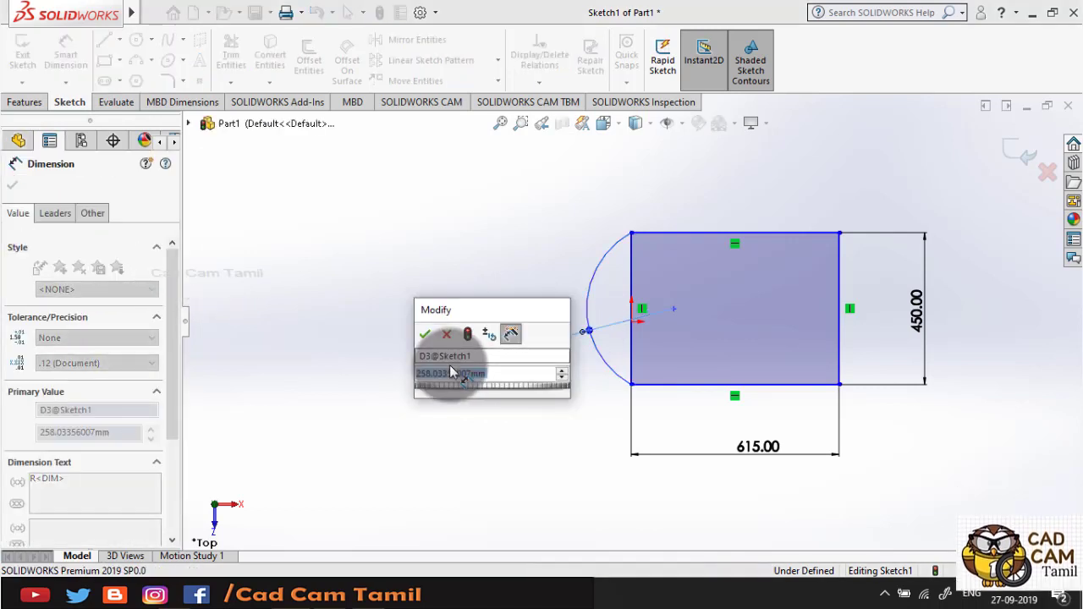
type("325")
key("Return")
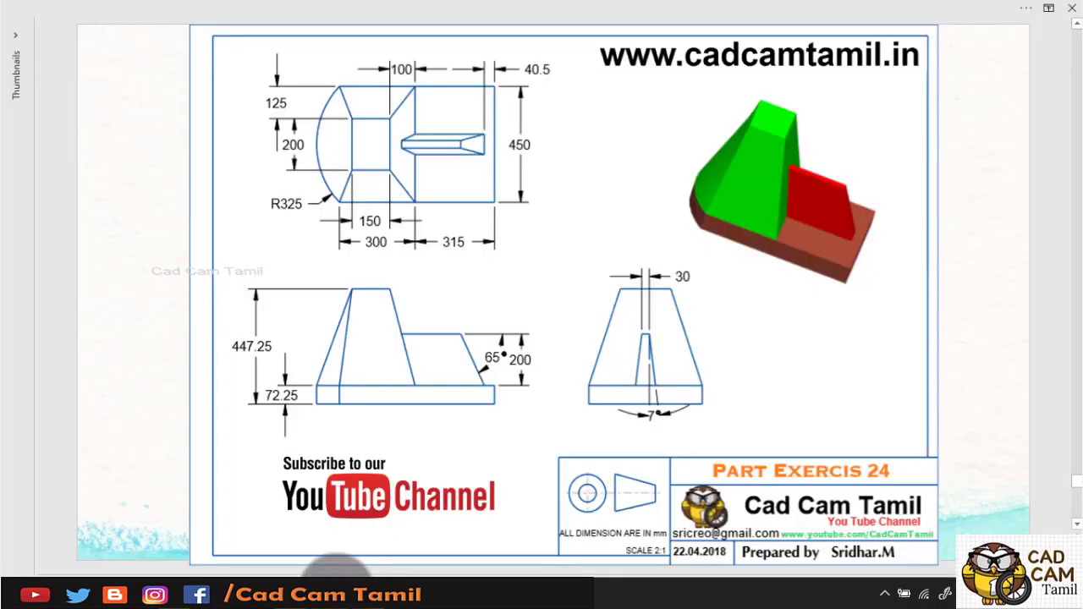
left_click(339, 568)
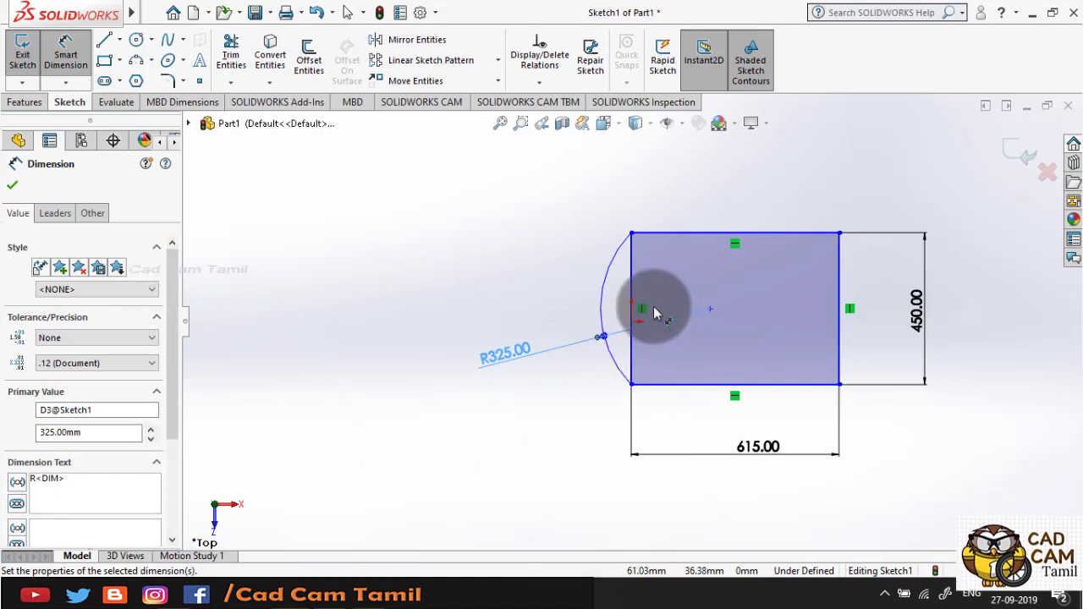
Power-trim away the rectangle's left edge inside the R325 arc and exit Sketch1.
left_click(230, 61)
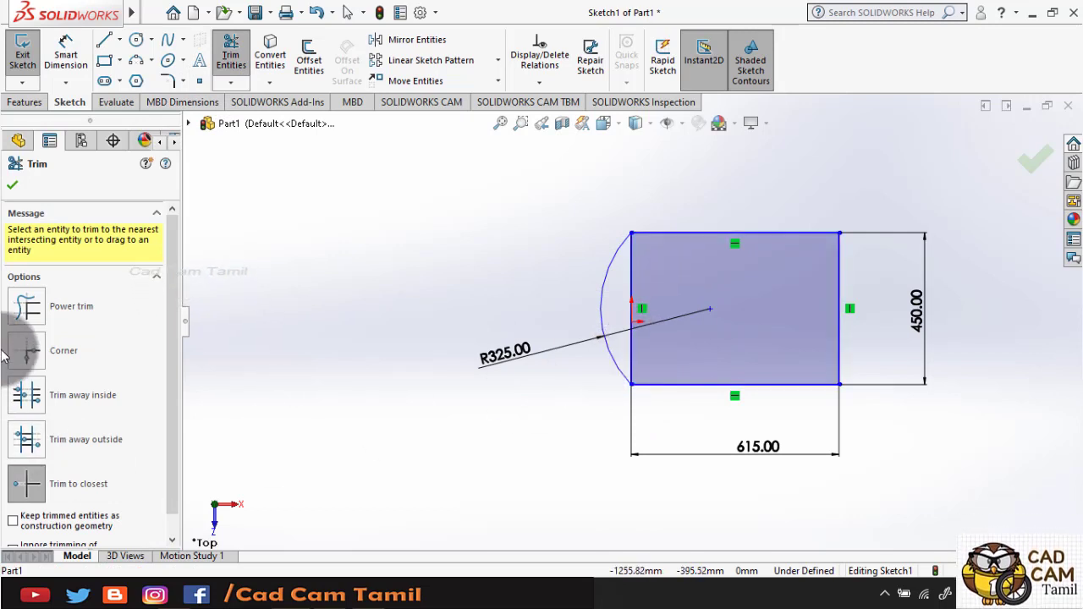
left_click(26, 307)
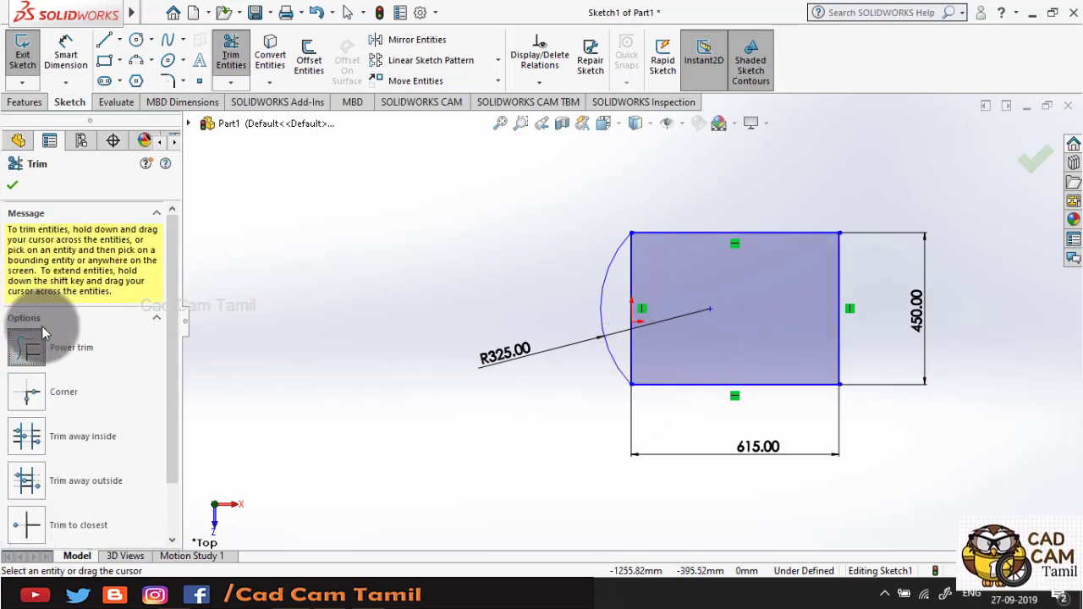
left_click_drag(676, 288, 633, 290)
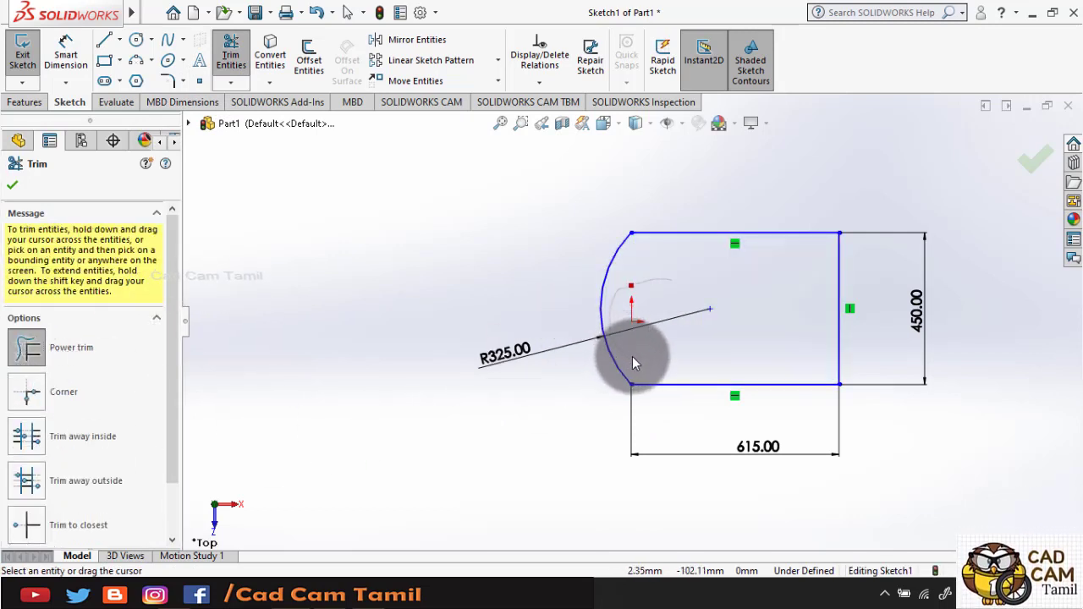
key("Escape")
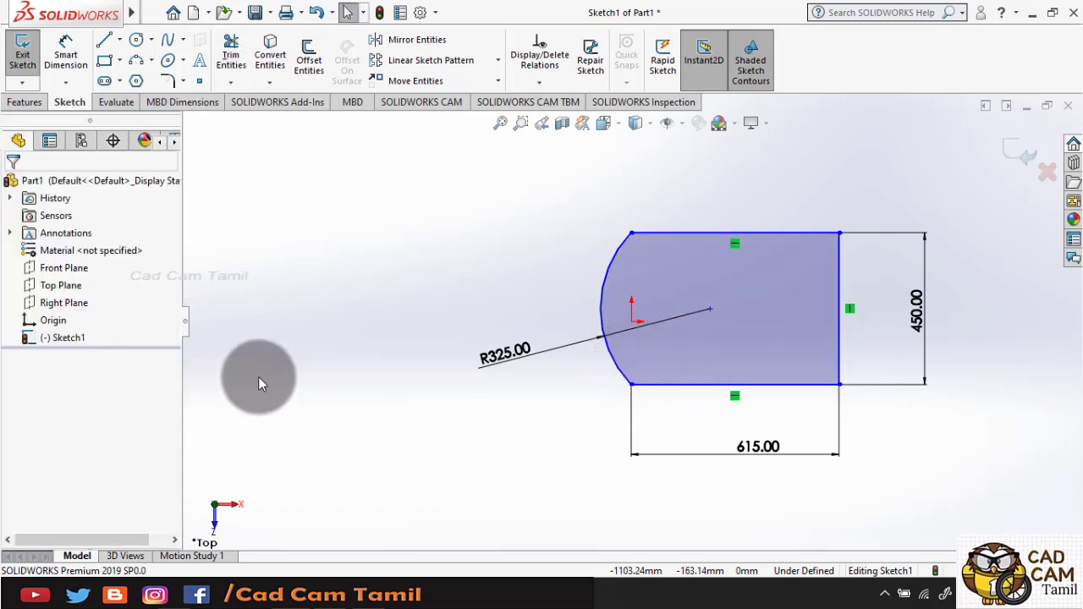
left_click(987, 176)
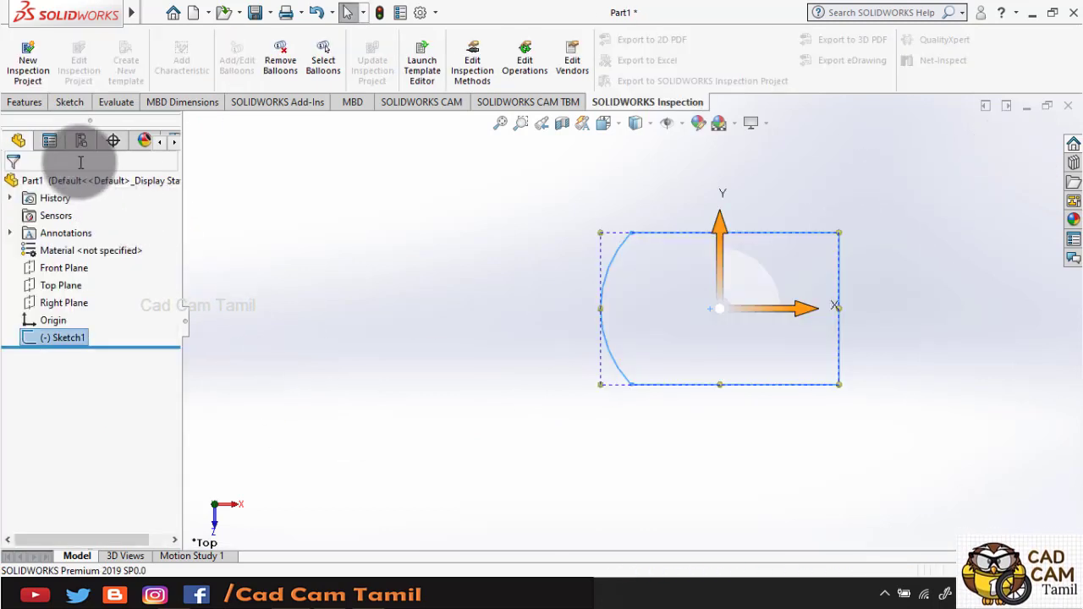
left_click(38, 102)
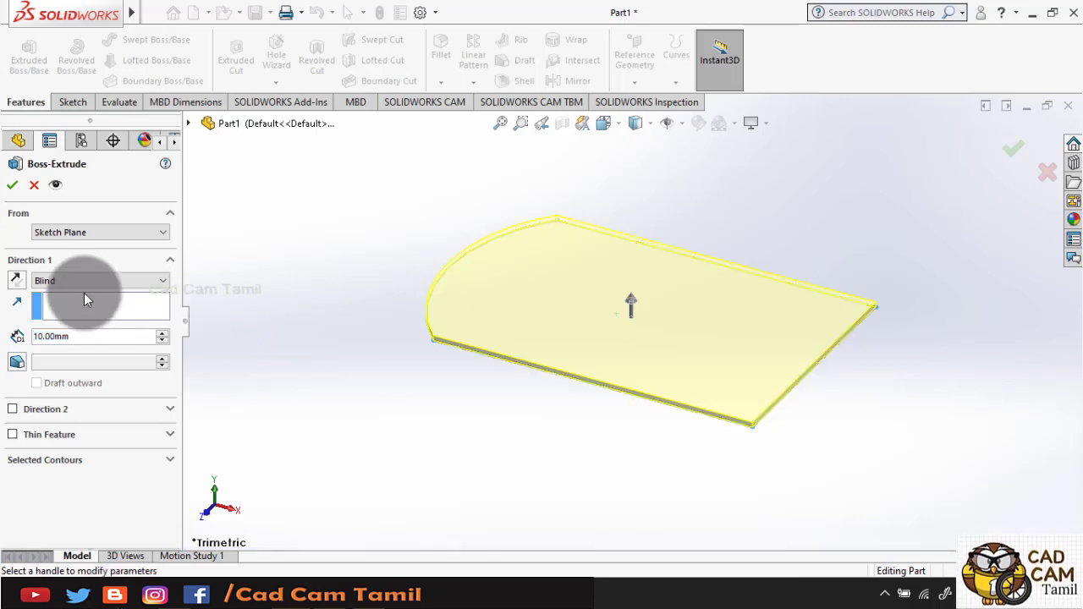
Extrude Sketch1 as a Blind boss 82.25 mm deep to form the base block.
left_click(71, 338)
left_click(71, 338)
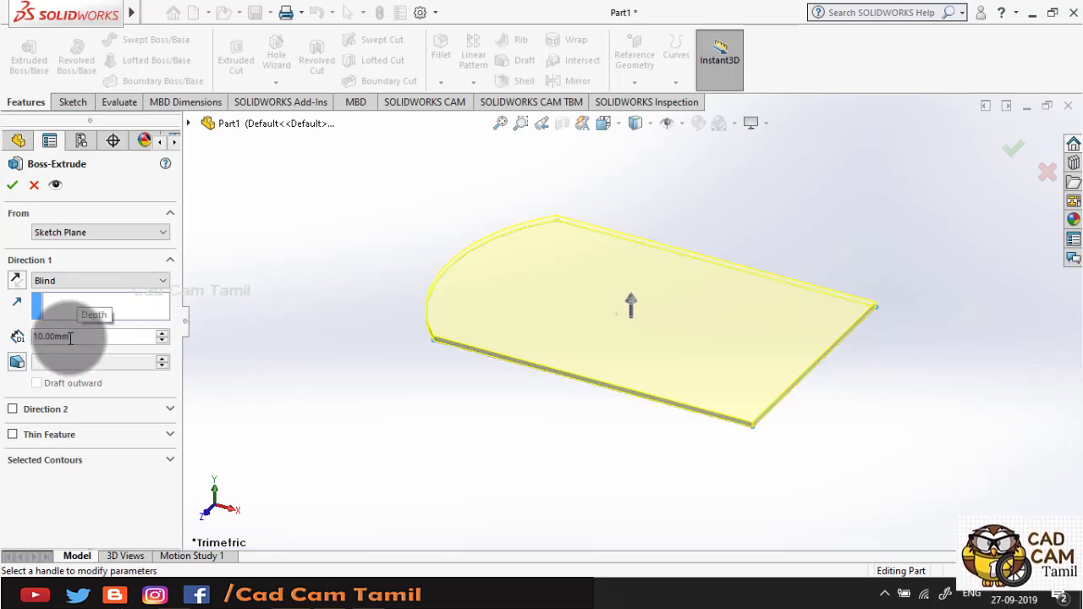
right_click(71, 337)
type("*2.25")
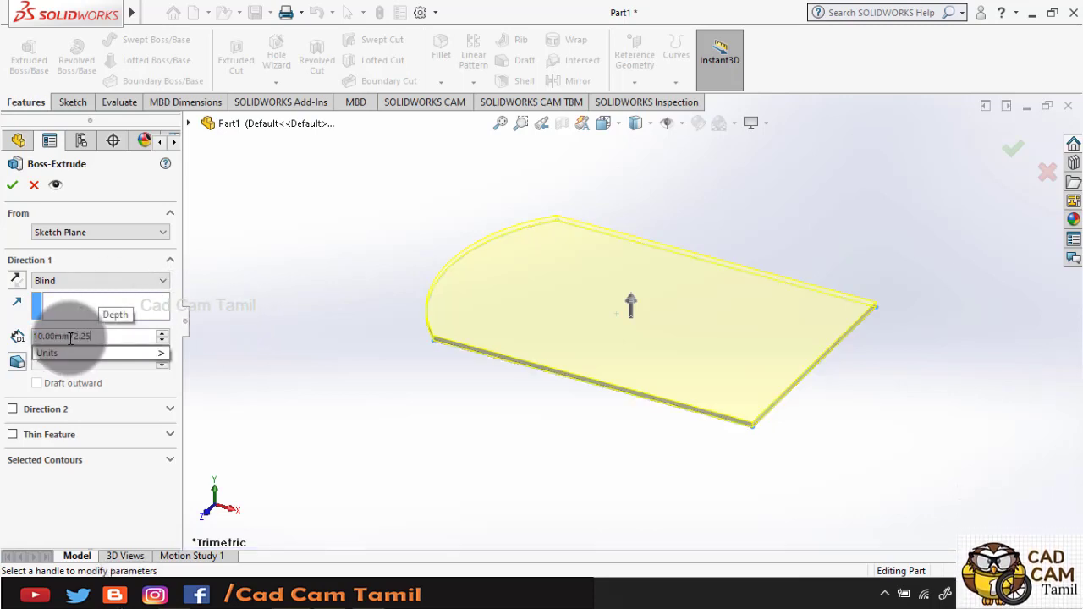
key("Return")
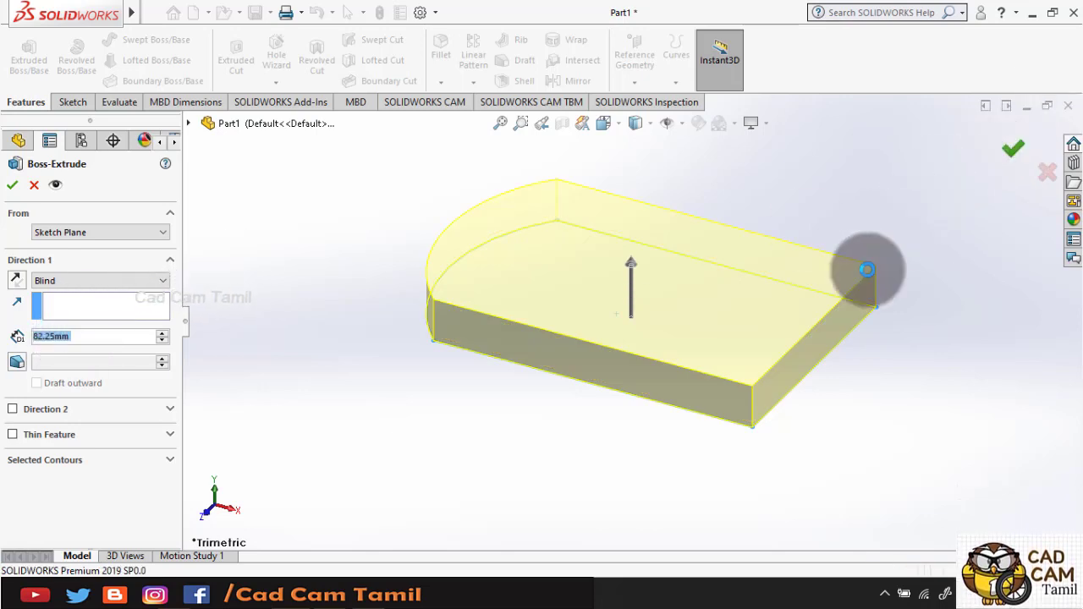
right_click(600, 444)
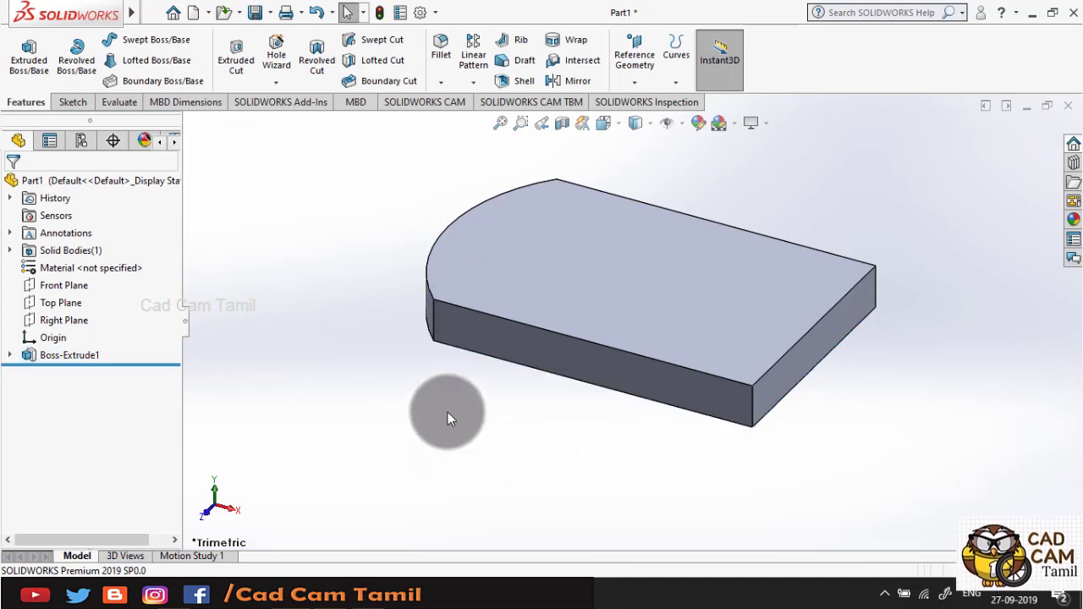
mouse_move(445, 412)
middle_mouse_down()
mouse_move(519, 516)
mouse_move(496, 551)
mouse_move(517, 432)
mouse_move(496, 517)
mouse_move(517, 482)
mouse_move(430, 411)
mouse_move(352, 478)
mouse_move(476, 431)
mouse_move(459, 410)
mouse_move(358, 404)
middle_mouse_up()
mouse_move(356, 333)
middle_mouse_down()
mouse_move(454, 358)
mouse_move(384, 313)
mouse_move(310, 372)
mouse_move(447, 358)
mouse_move(388, 337)
mouse_move(982, 428)
mouse_move(775, 333)
mouse_move(720, 324)
middle_mouse_up()
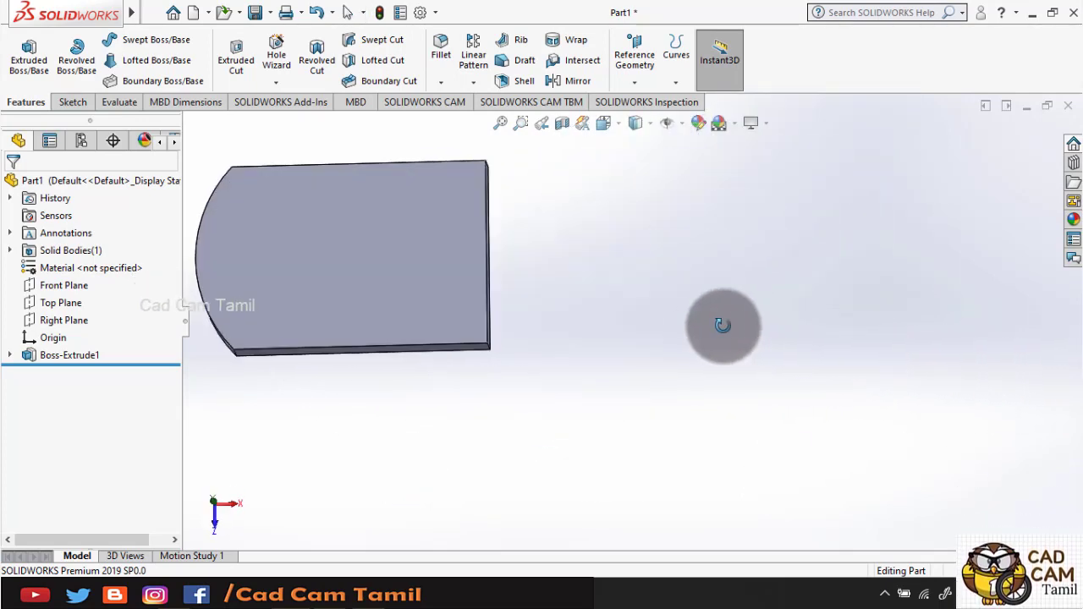
mouse_move(820, 337)
middle_mouse_down()
mouse_move(527, 242)
mouse_move(669, 249)
mouse_move(495, 259)
mouse_move(497, 203)
mouse_move(499, 329)
middle_mouse_up()
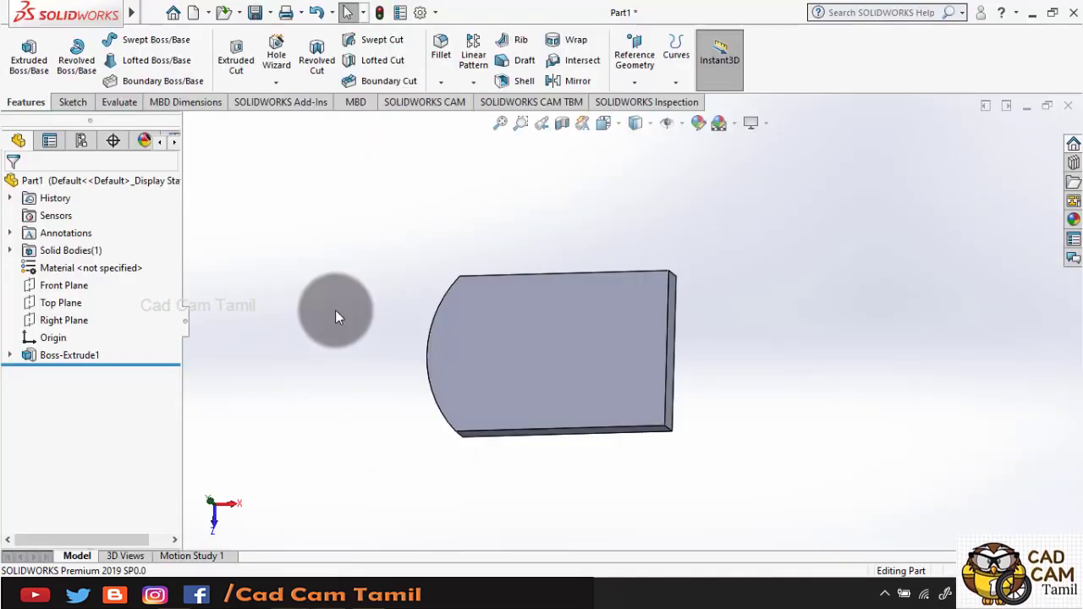
Start a new reference plane and pick the base's top face as its reference.
left_click(629, 67)
left_click(643, 102)
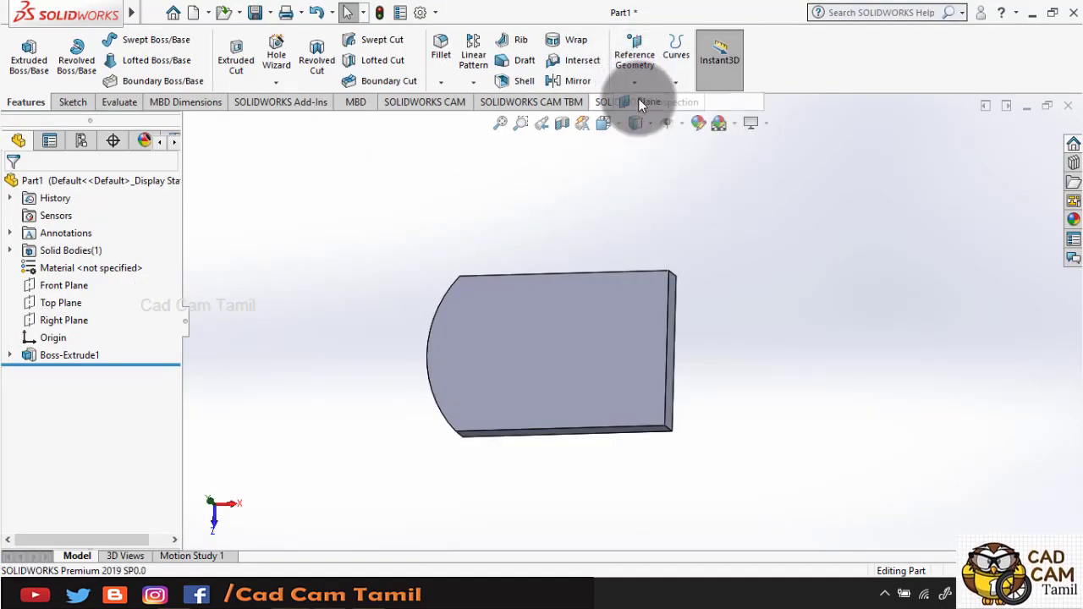
left_click(561, 303)
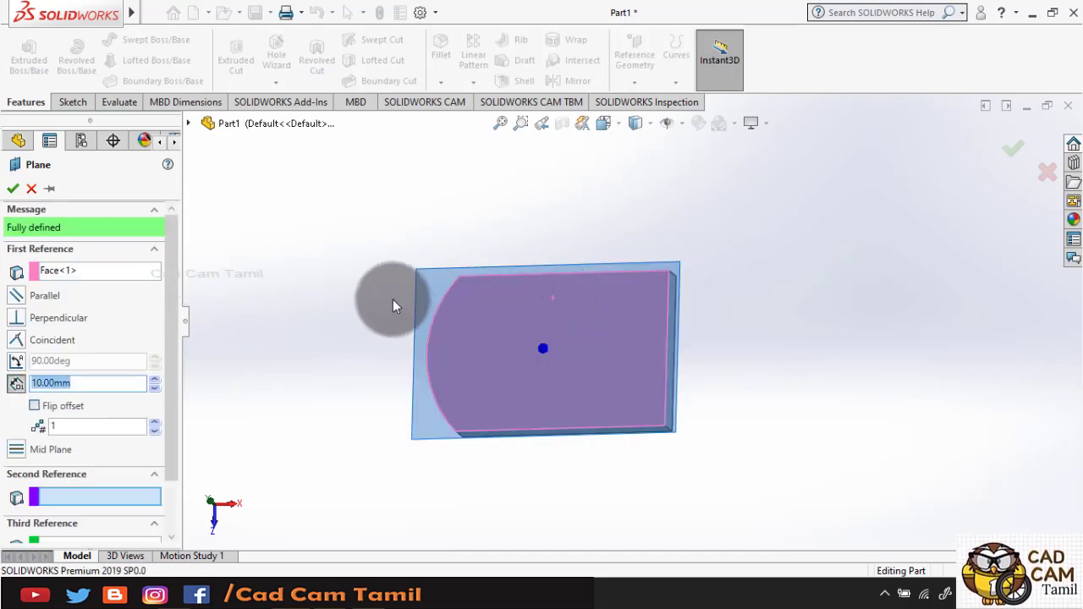
mouse_move(393, 300)
middle_mouse_down()
mouse_move(411, 194)
mouse_move(396, 142)
middle_mouse_up()
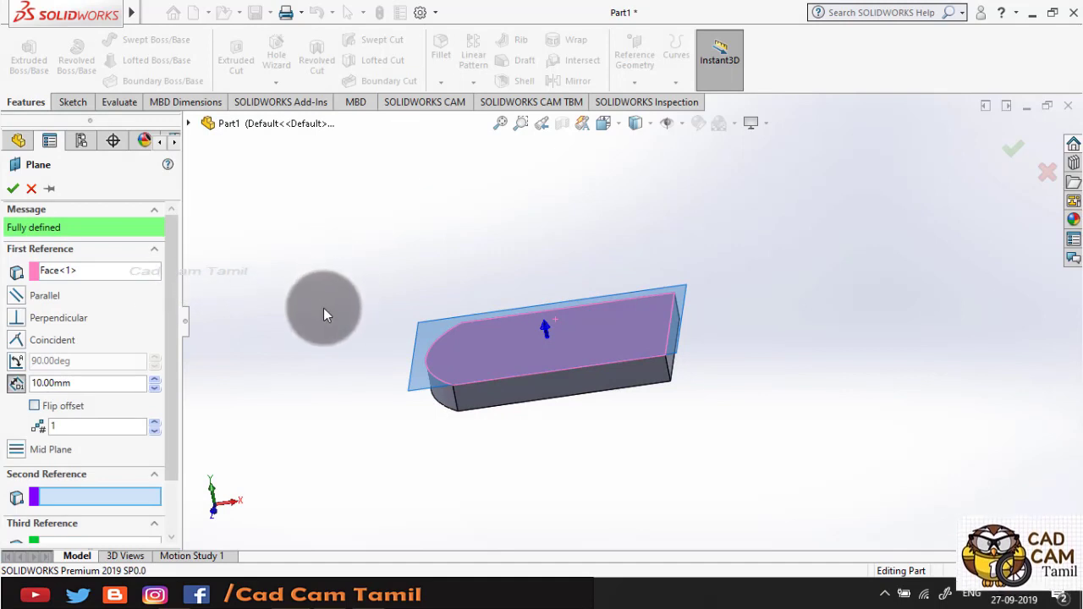
mouse_move(322, 308)
middle_mouse_down()
mouse_move(326, 212)
mouse_move(316, 191)
middle_mouse_up()
left_click(122, 254)
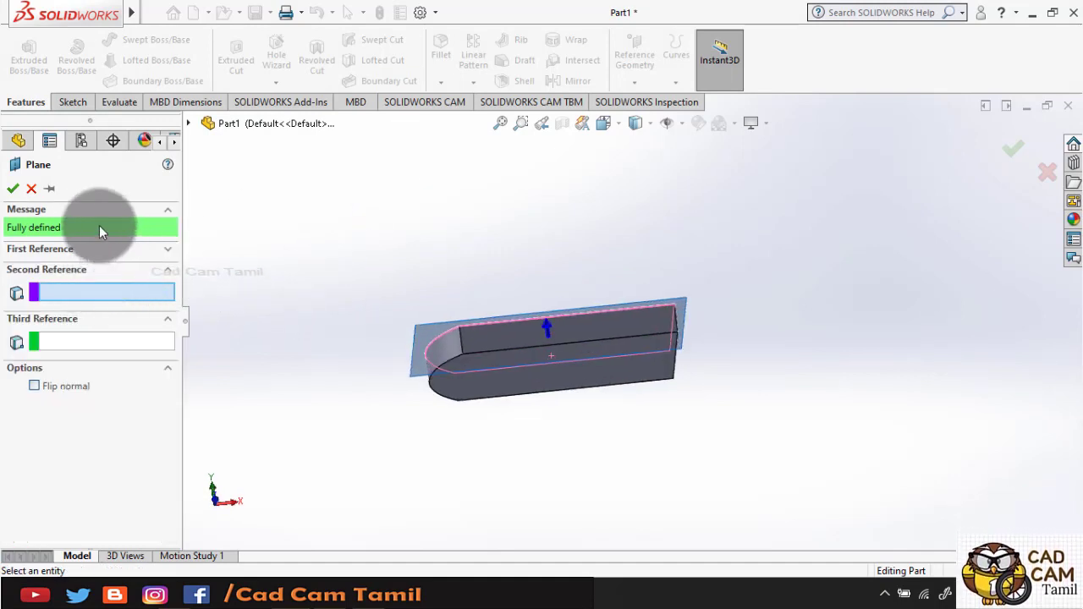
middle_click_drag(523, 423, 508, 378)
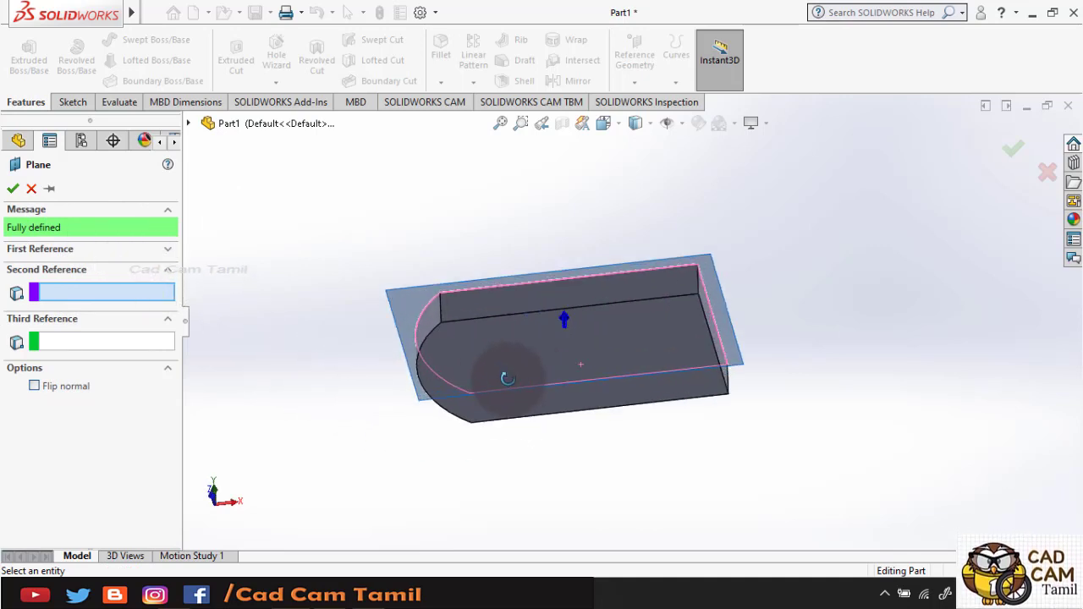
left_click(479, 328)
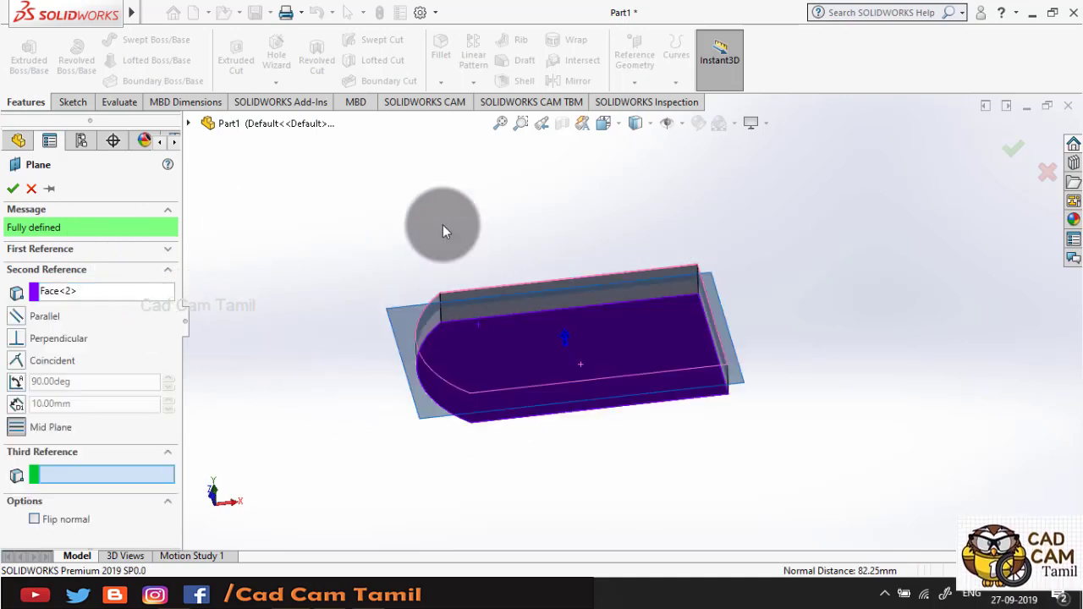
mouse_move(443, 225)
middle_mouse_down()
mouse_move(452, 355)
mouse_move(522, 414)
middle_mouse_up()
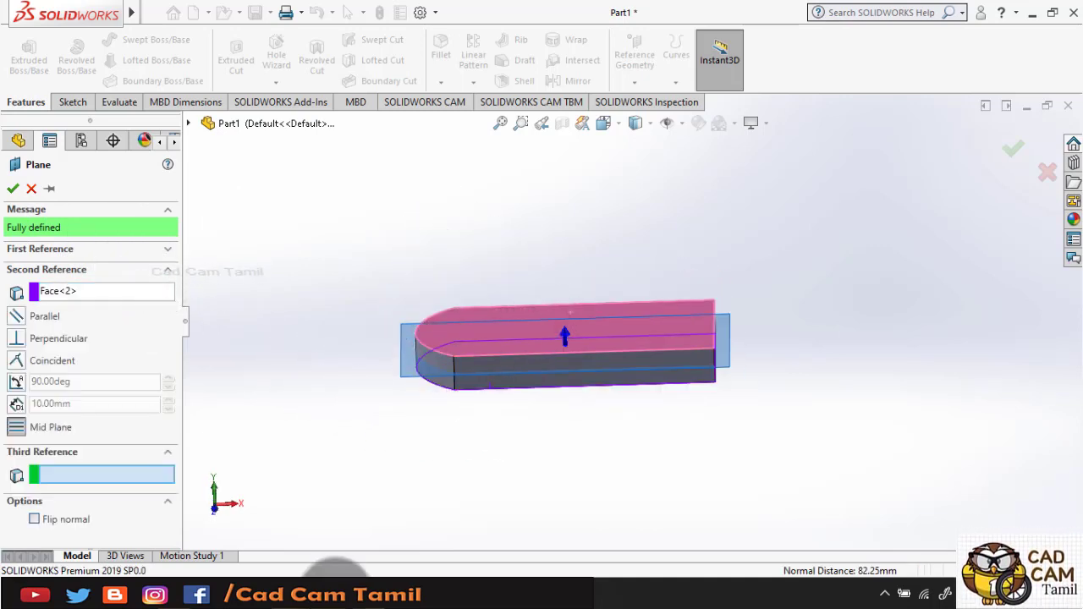
Set the plane offset to 447.25 mm, flip it above the base, and confirm Plane2.
left_click(330, 541)
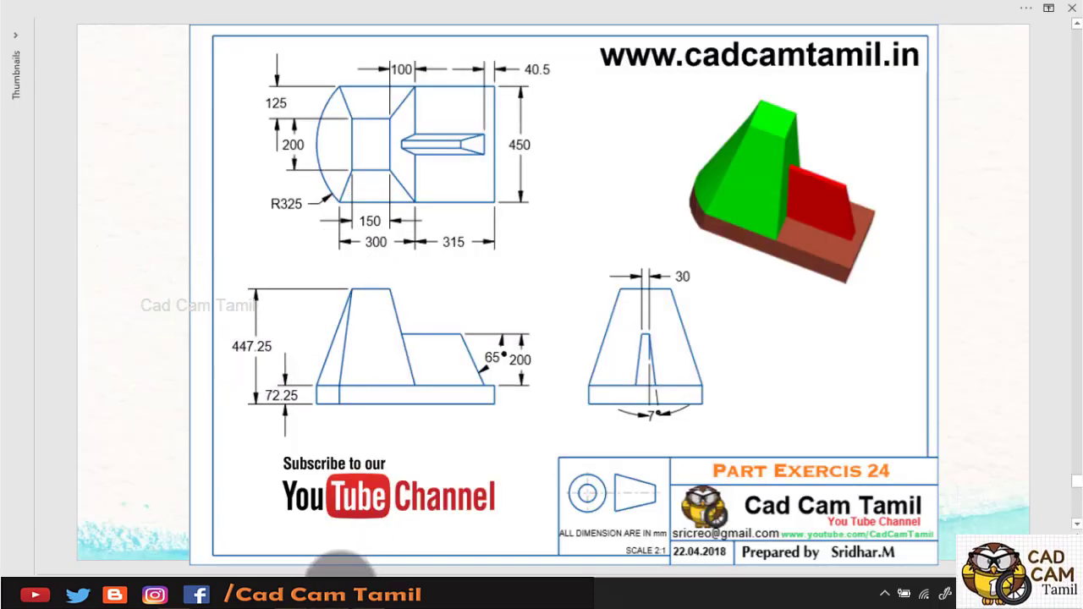
left_click(339, 562)
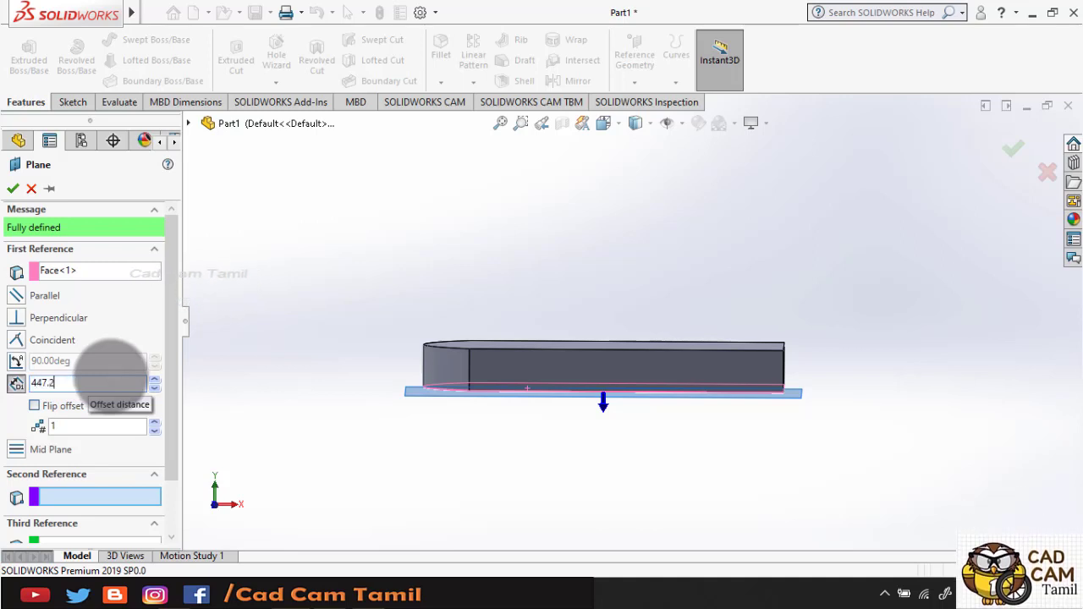
type("5")
key("Return")
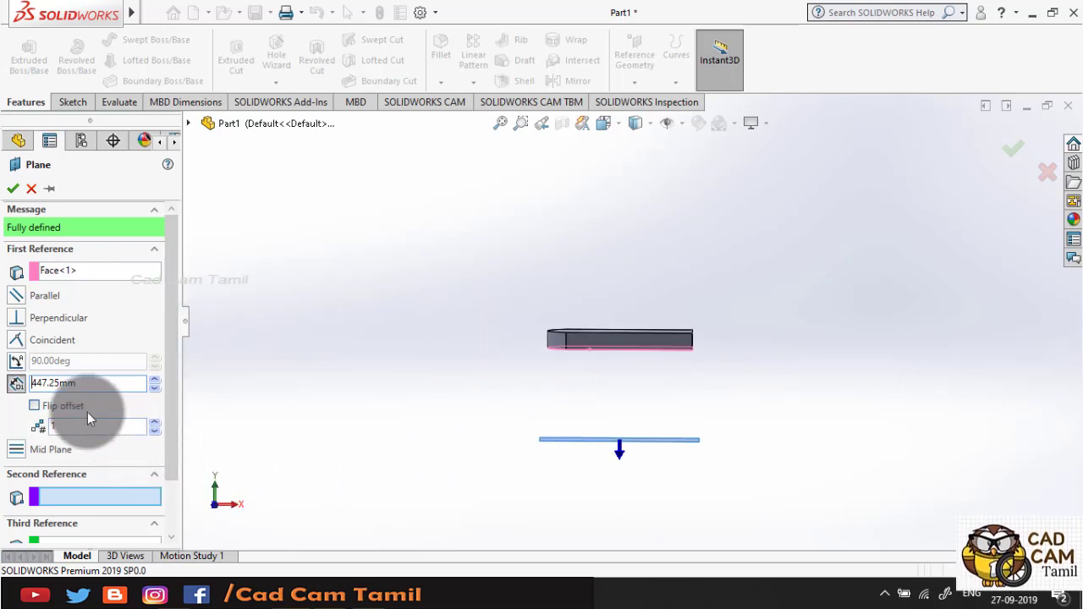
left_click(34, 405)
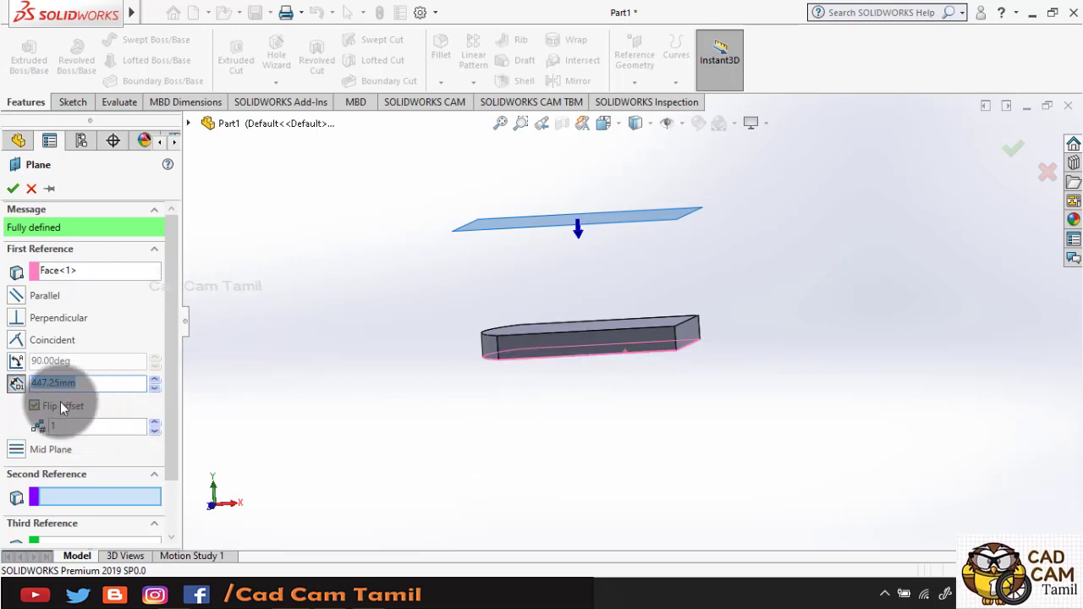
left_click(61, 407)
left_click(62, 405)
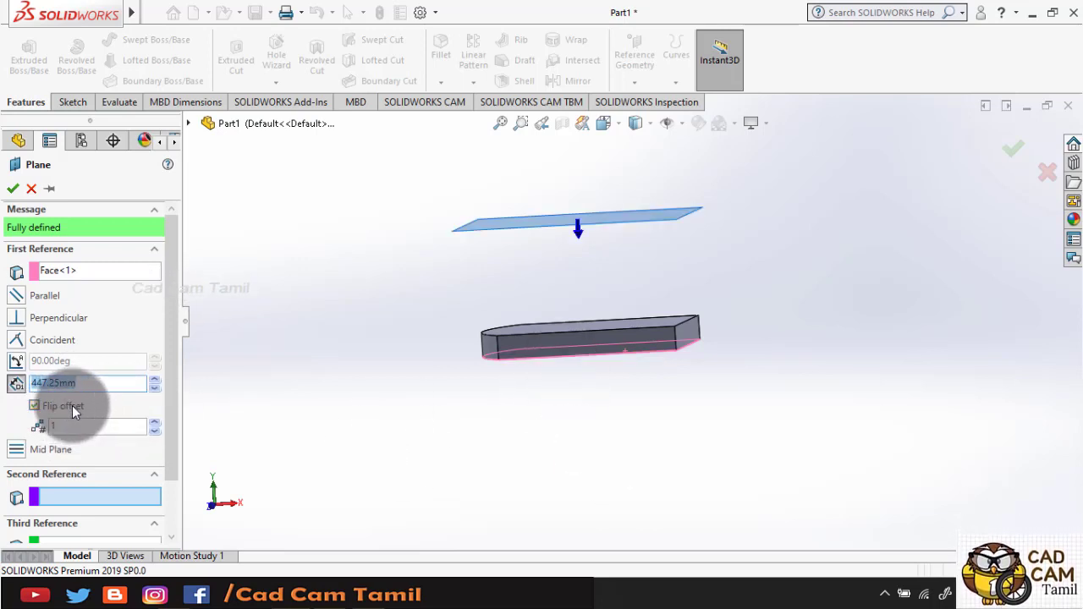
mouse_move(490, 514)
middle_mouse_down()
mouse_move(537, 479)
mouse_move(606, 359)
middle_mouse_up()
scroll(606, 360, "up", 2)
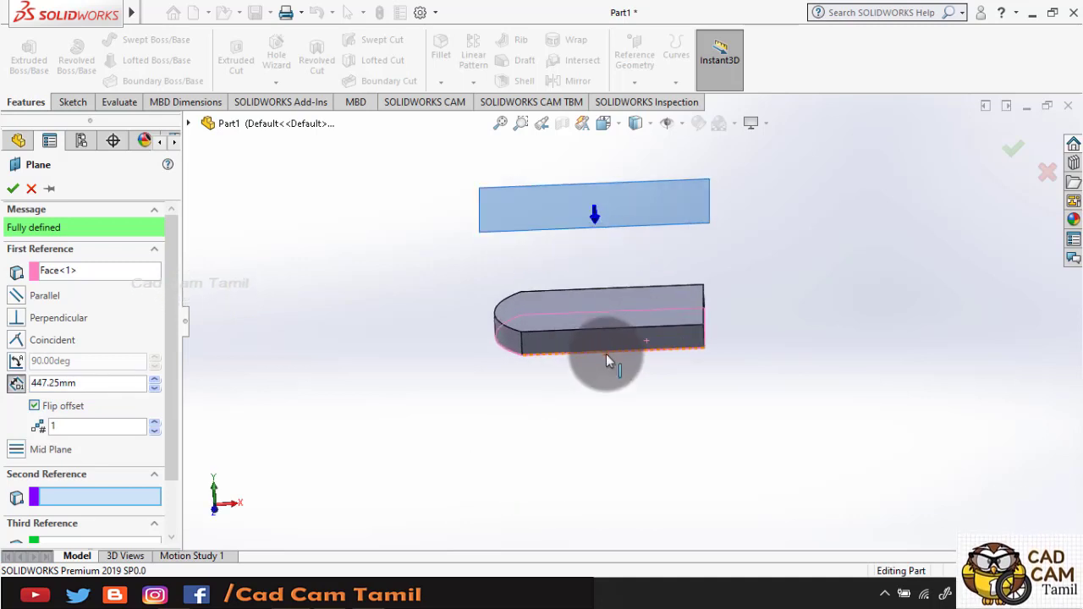
left_click(21, 182)
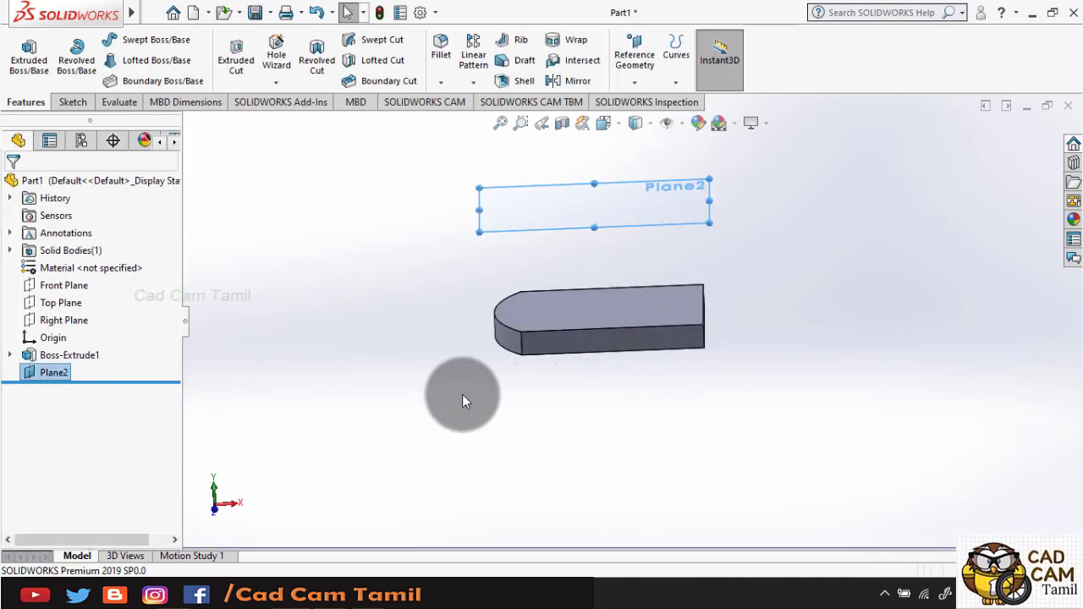
Open Sketch2 on Plane2 and view it Normal To, flipped so the rounded end is left.
mouse_move(462, 394)
middle_mouse_down()
mouse_move(402, 424)
mouse_move(558, 287)
middle_mouse_up()
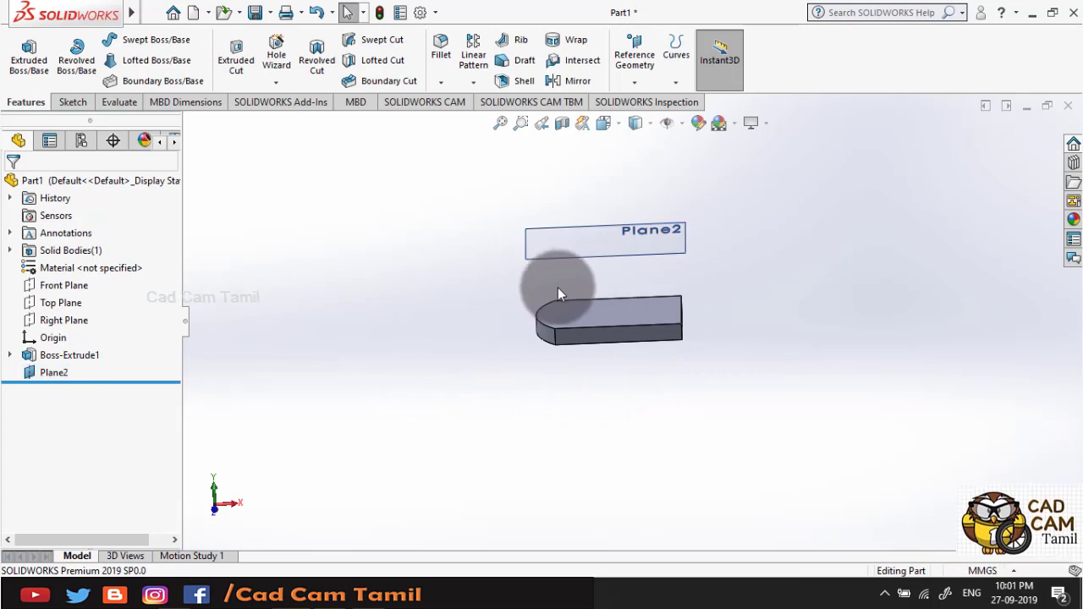
left_click(579, 247)
left_click(655, 198)
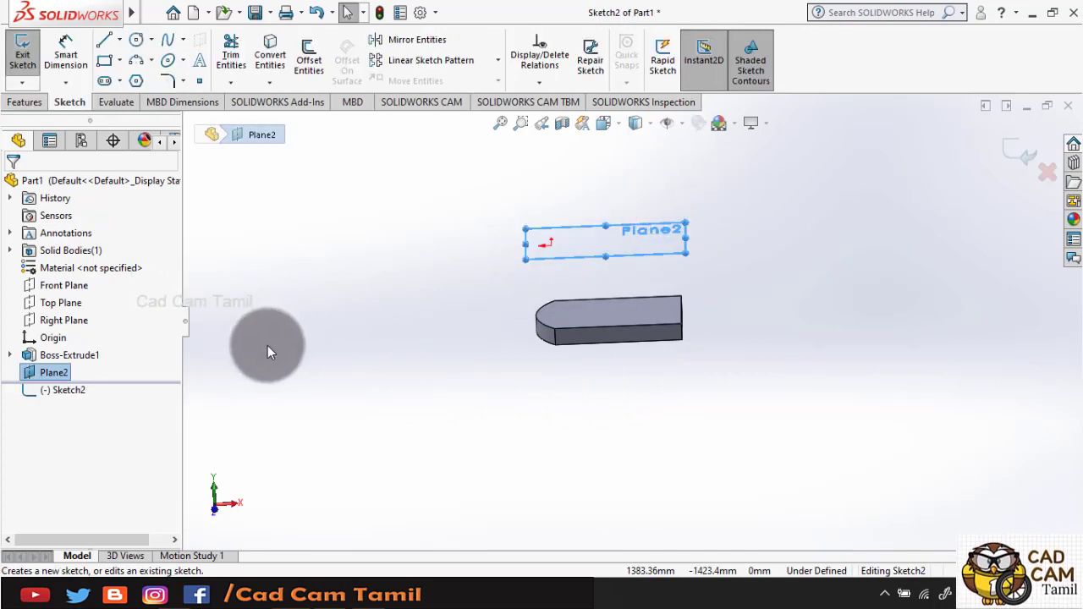
key("ctrl+8")
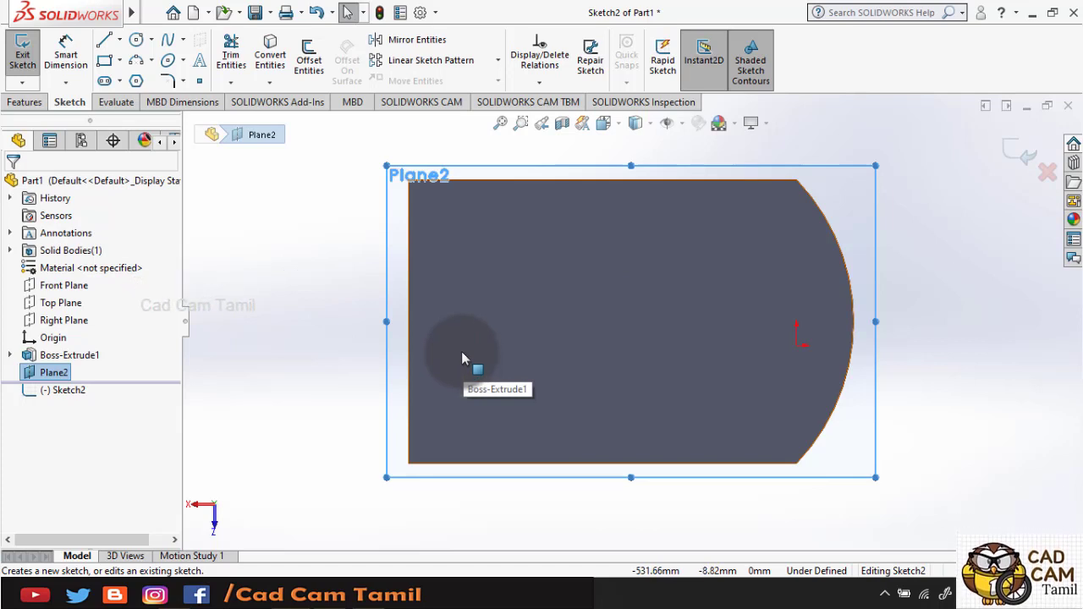
key("ctrl+8")
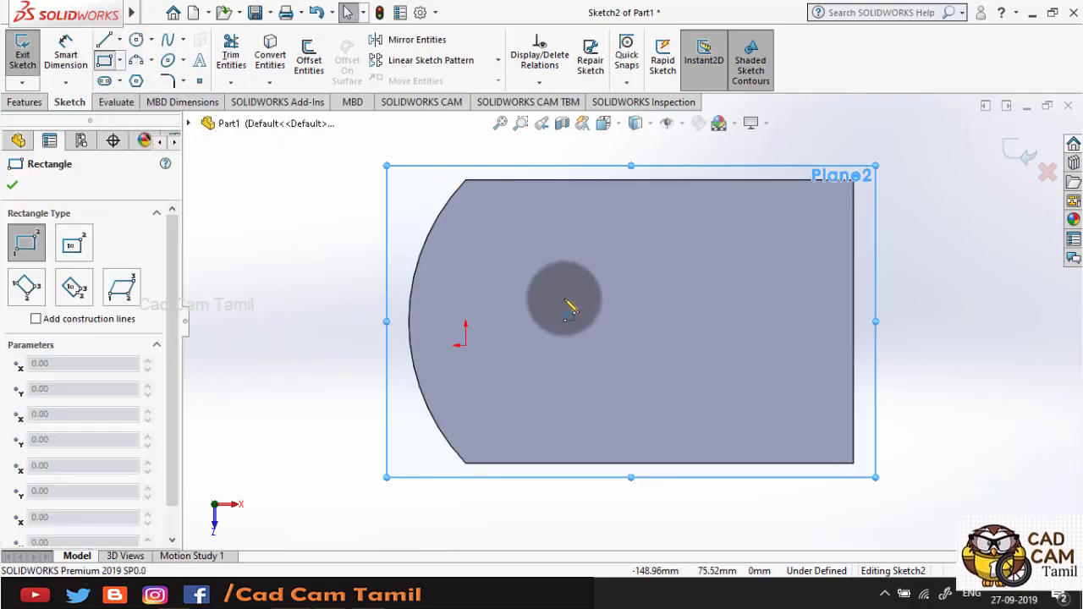
Draw a corner rectangle inside the base outline on Plane2, then check the reference drawing's sizes.
left_click(104, 60)
left_click(590, 254)
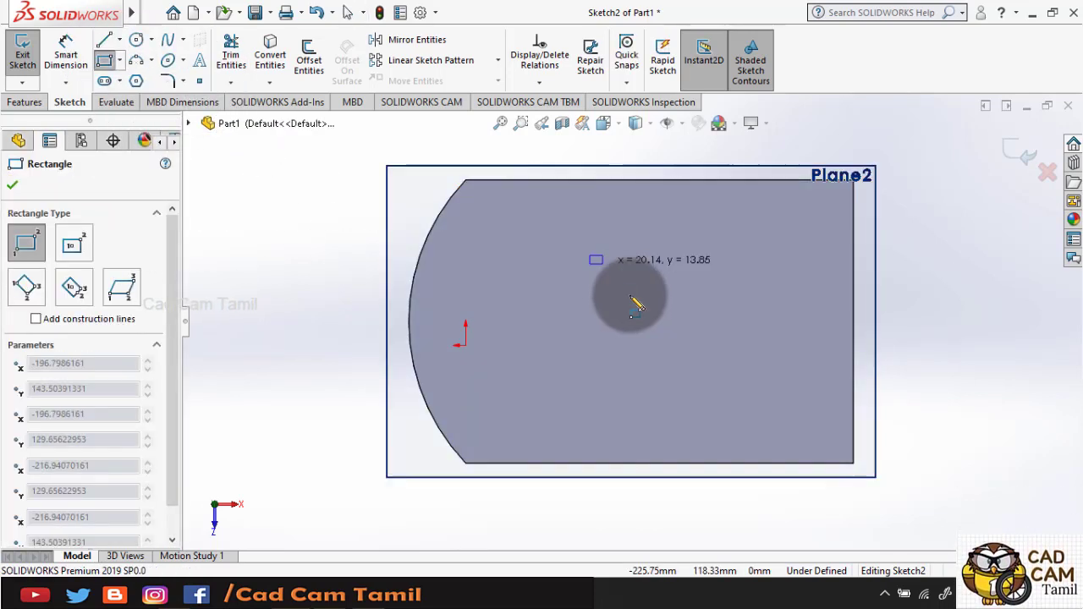
left_click(752, 385)
key("Escape")
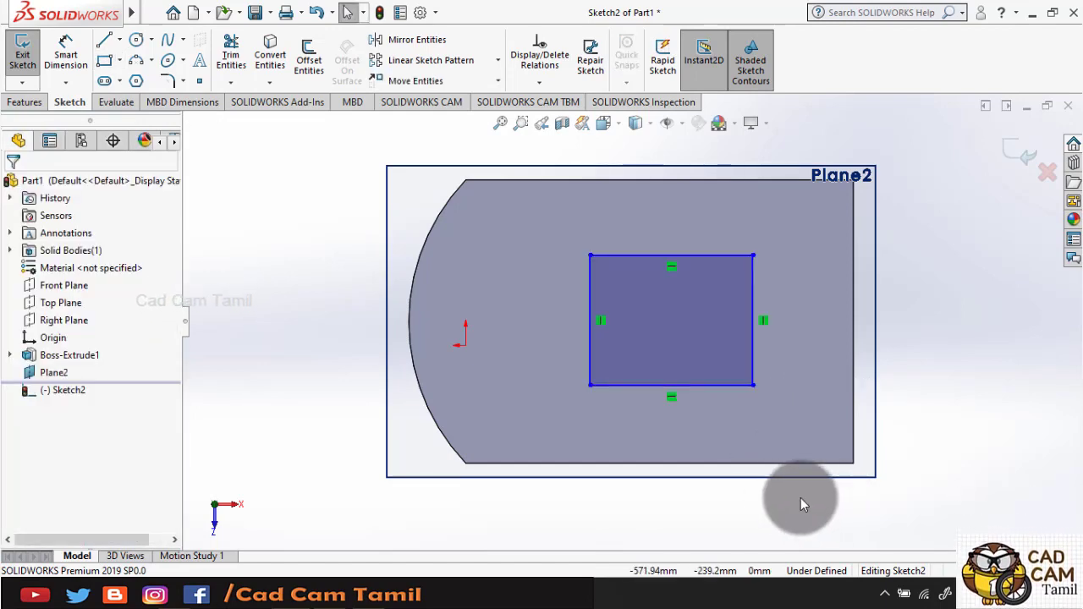
left_click(337, 568)
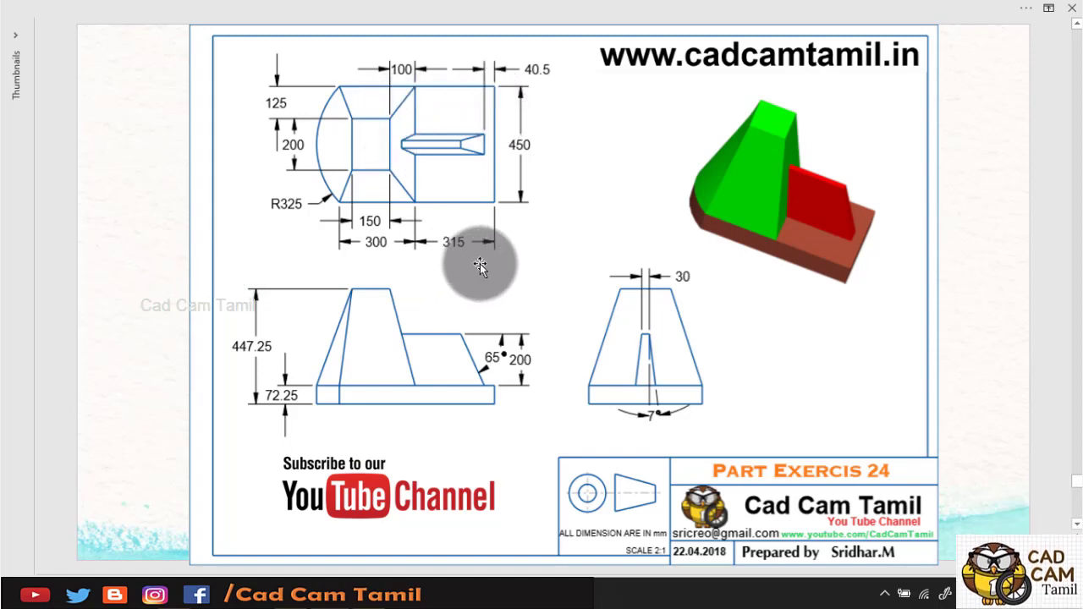
left_click(372, 572)
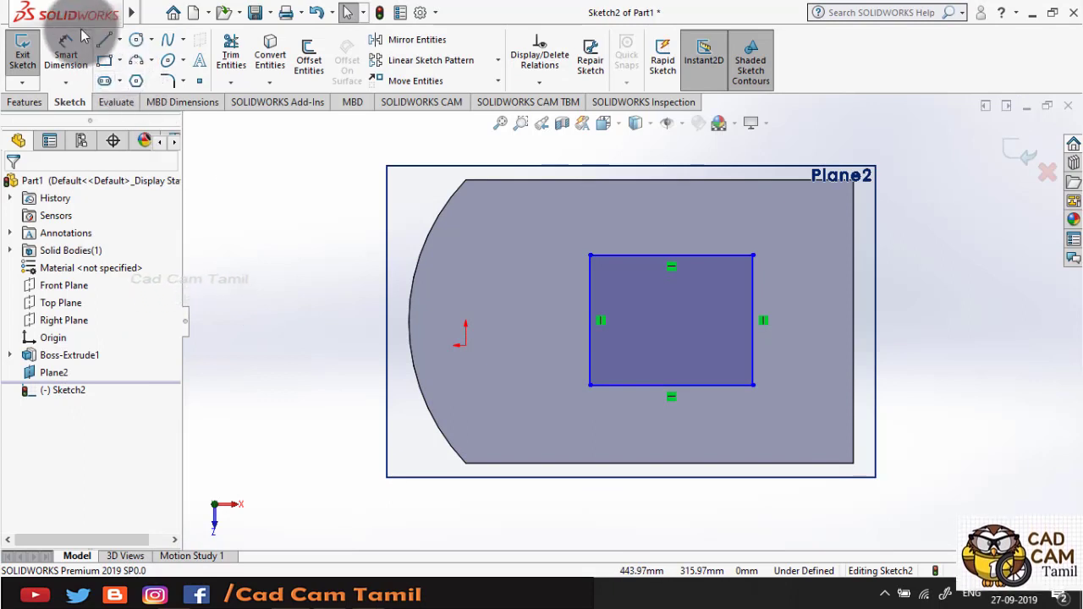
Dimension the rectangle's right edge 415 mm from the base's right edge.
left_click(71, 49)
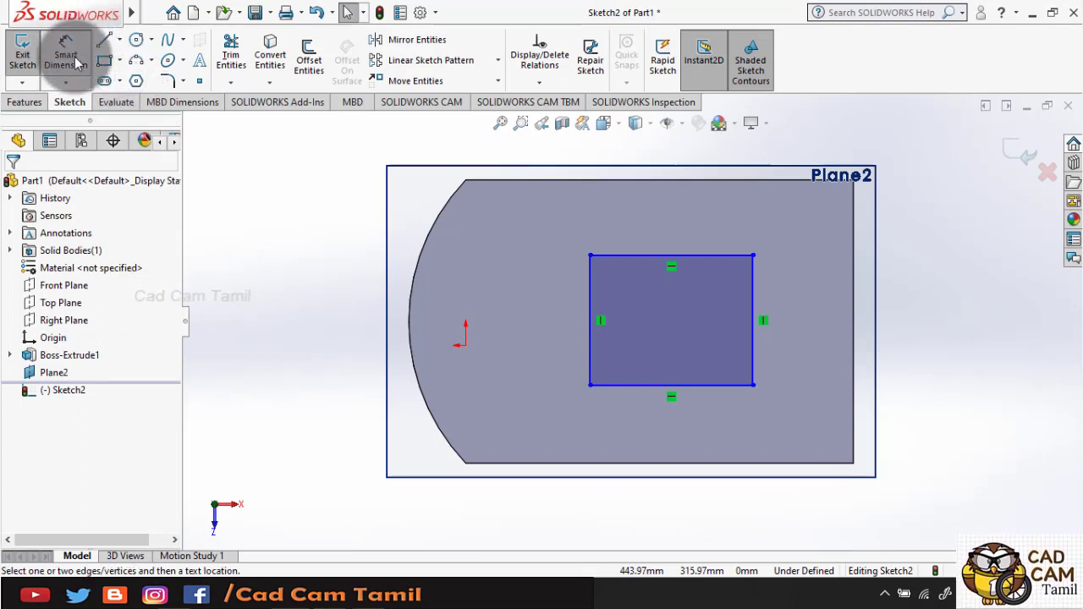
left_click(853, 345)
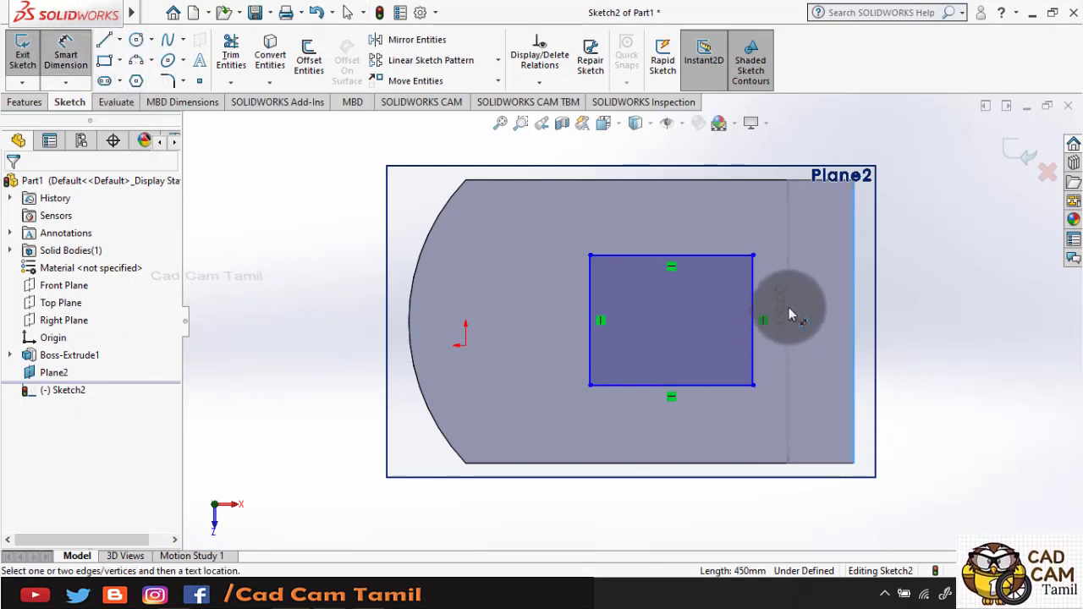
left_click(755, 306)
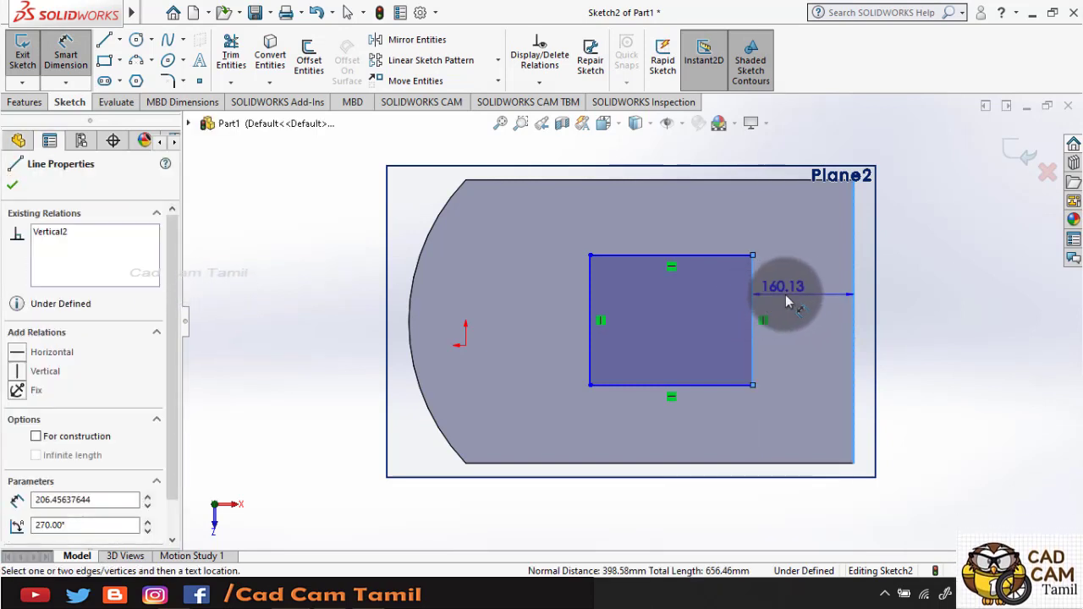
left_click(797, 289)
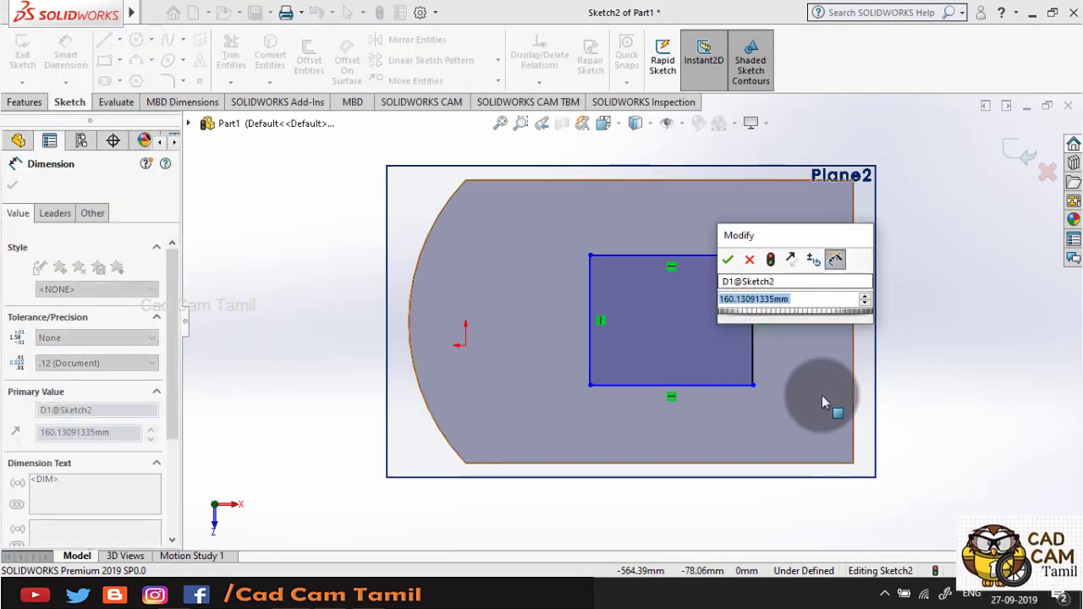
type("41")
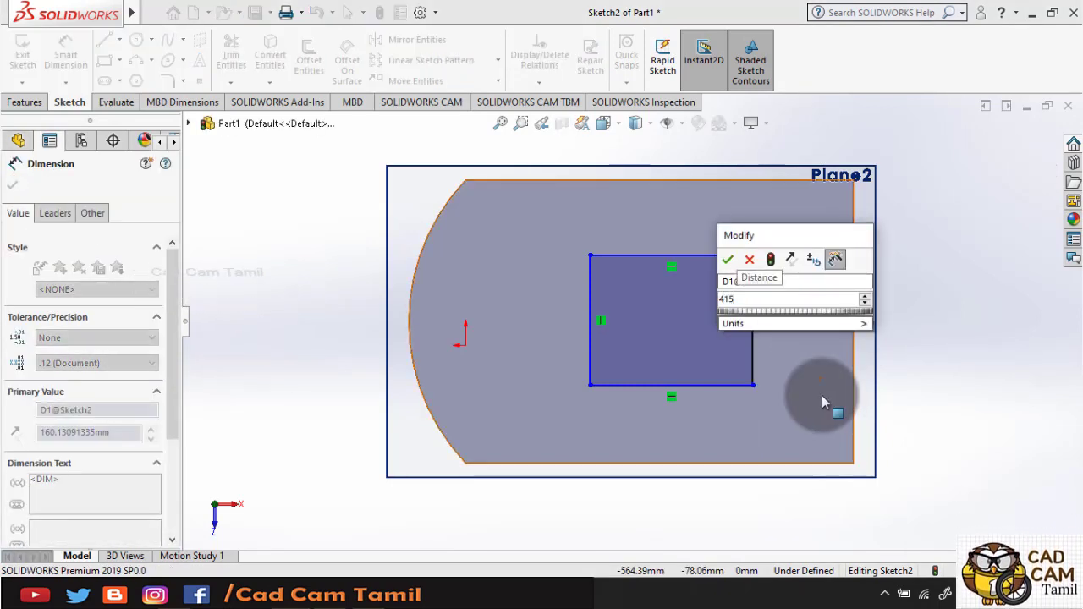
type("5")
key("Return")
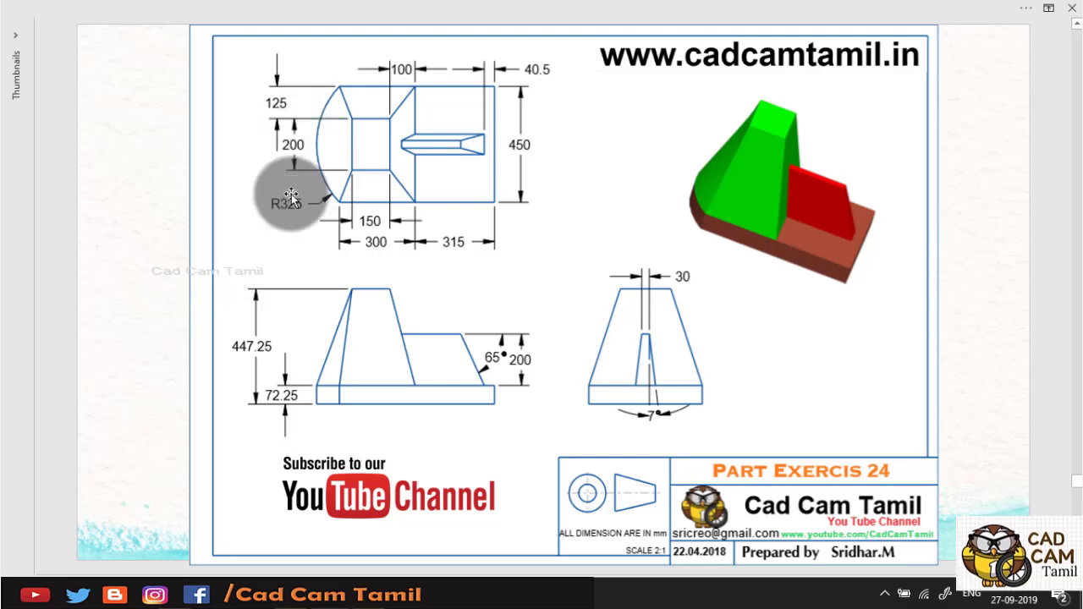
Dimension the rectangle's bottom edge at 200 and its left edge at 150.
left_click(308, 593)
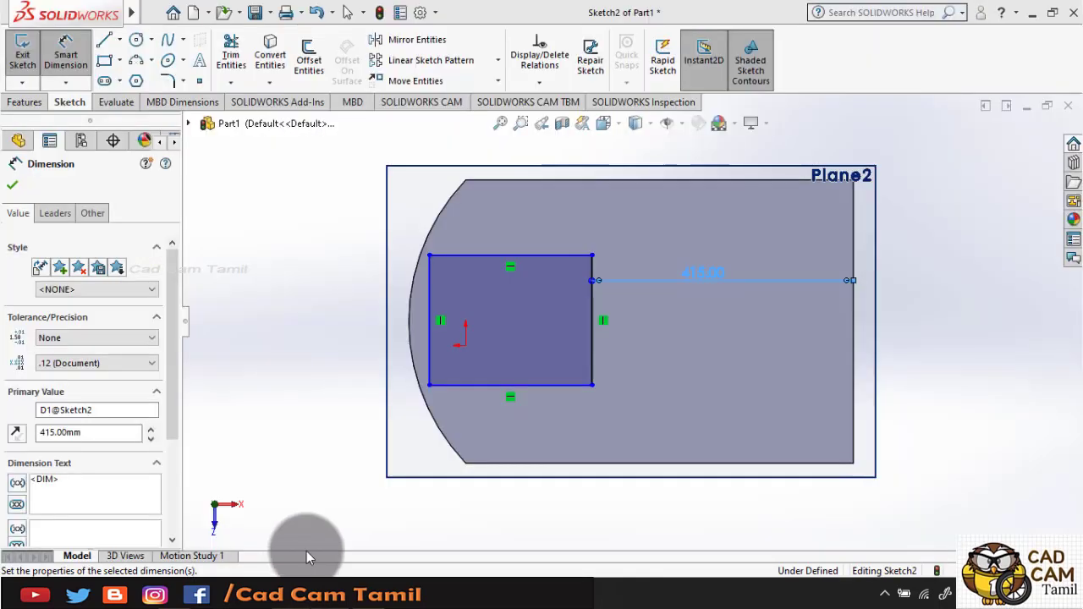
left_click(481, 418)
left_click(484, 418)
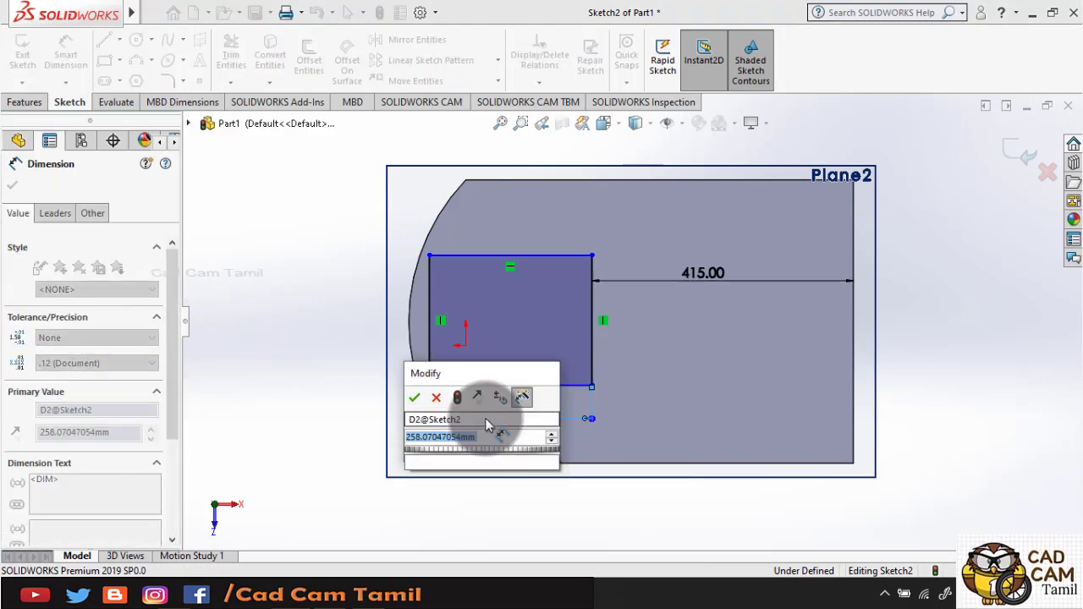
type("200")
key("Return")
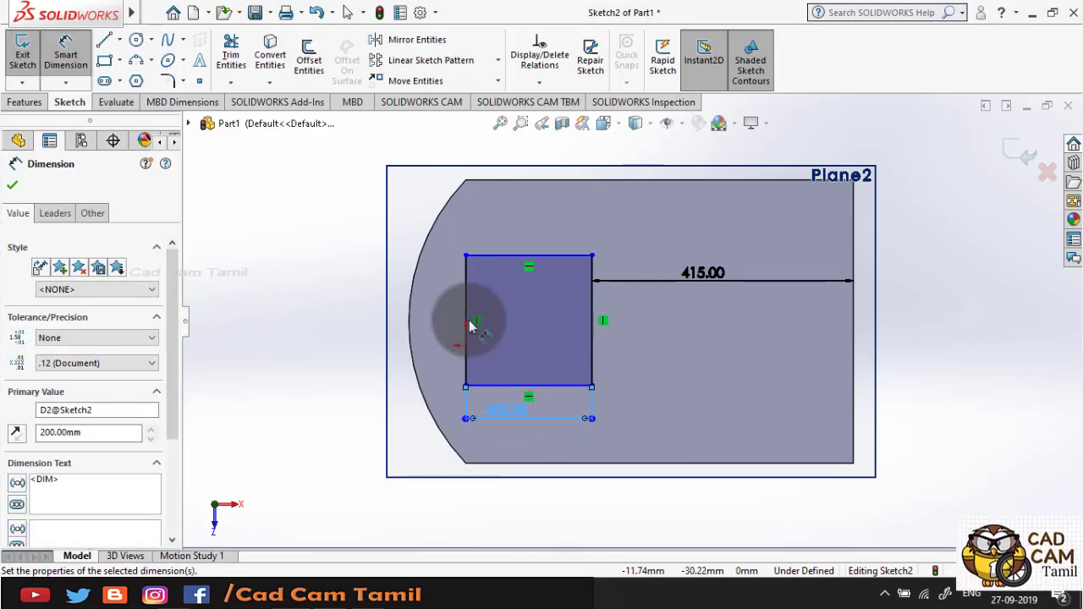
left_click(464, 307)
left_click(439, 303)
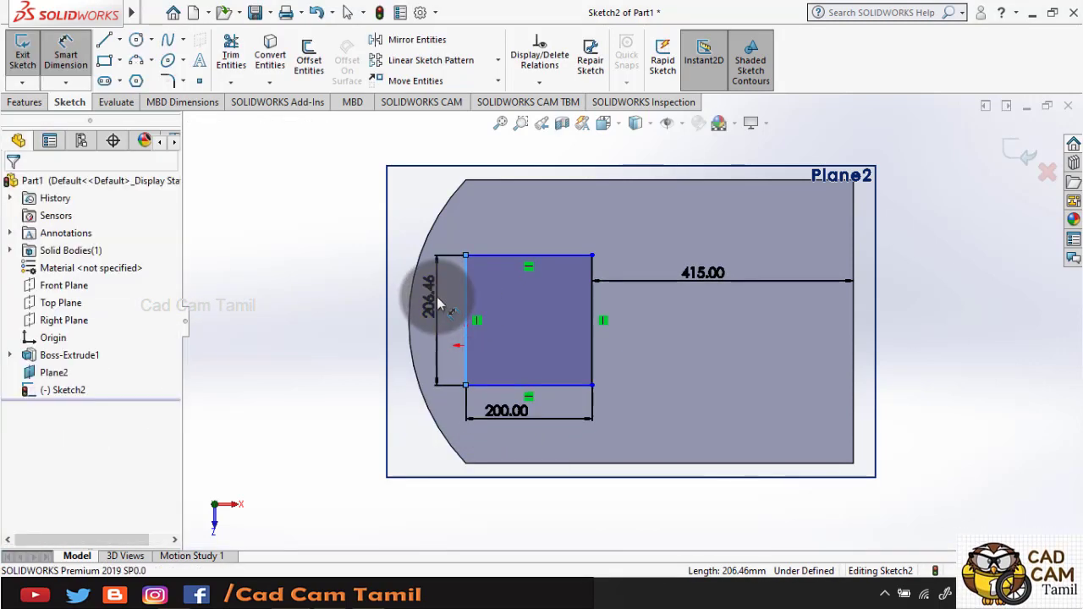
type("150")
key("Return")
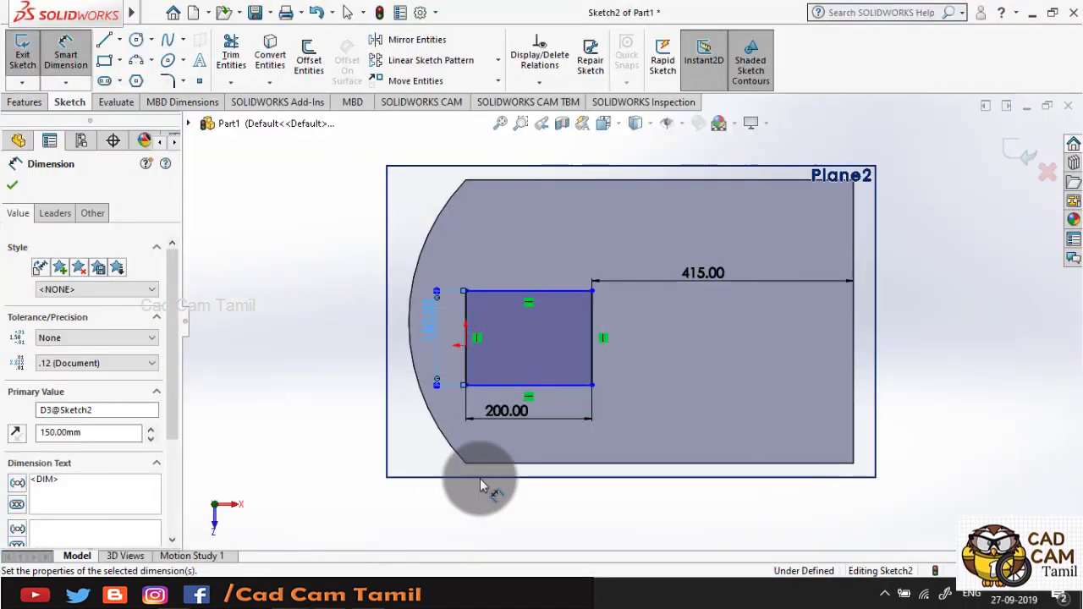
Correct the rectangle dimensions to 150 mm wide and 200 mm tall.
left_click(499, 413)
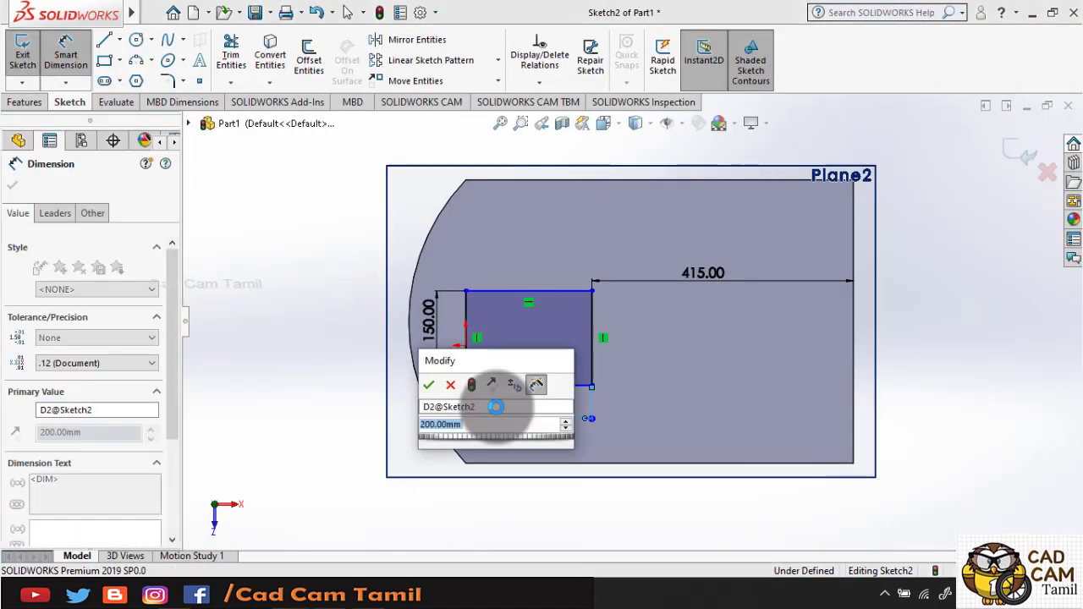
type("150")
key("Return")
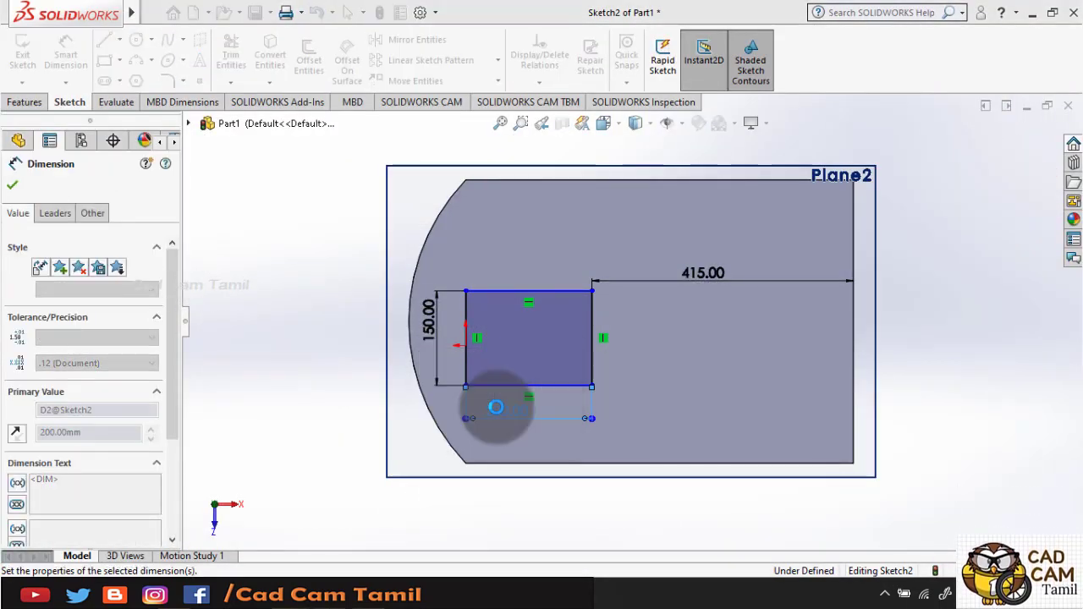
key("Escape")
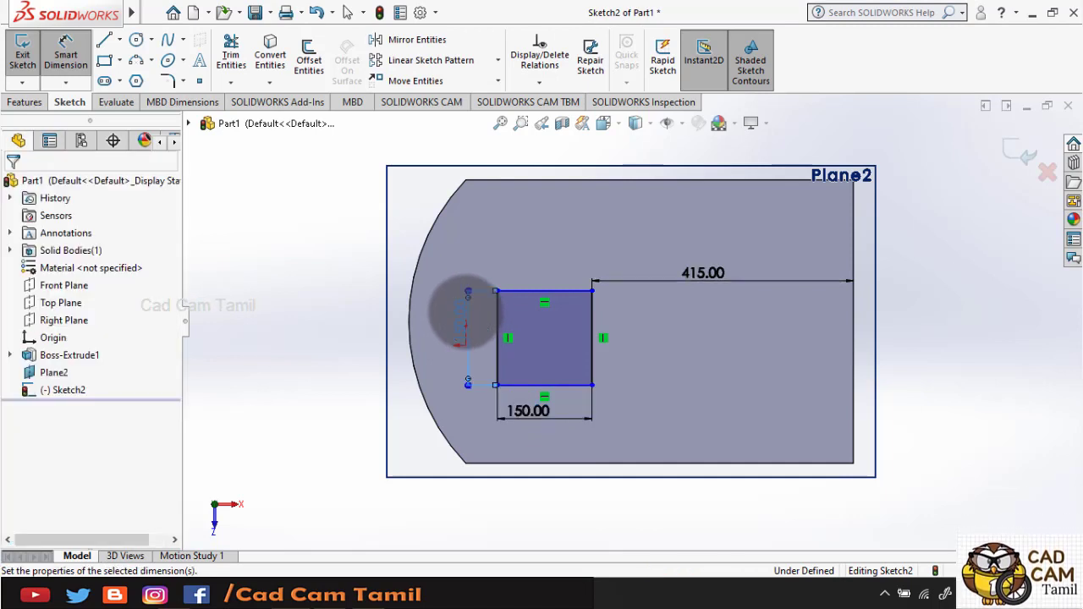
left_click(465, 310)
type("2")
key("Return")
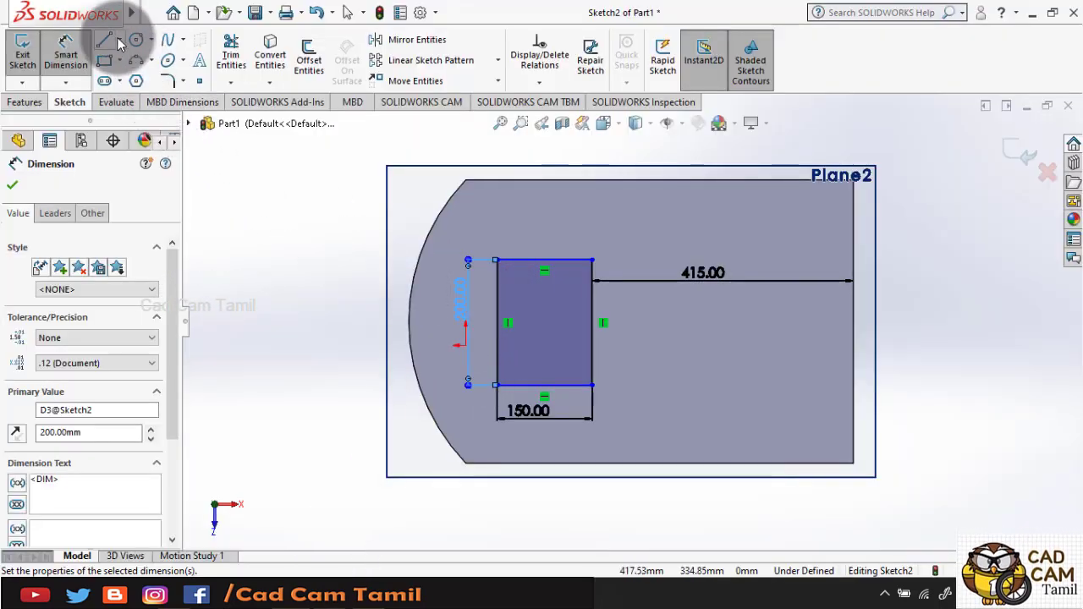
Draw a horizontal construction centerline from the base's right-edge midpoint past its left side.
left_click(119, 40)
left_click(142, 79)
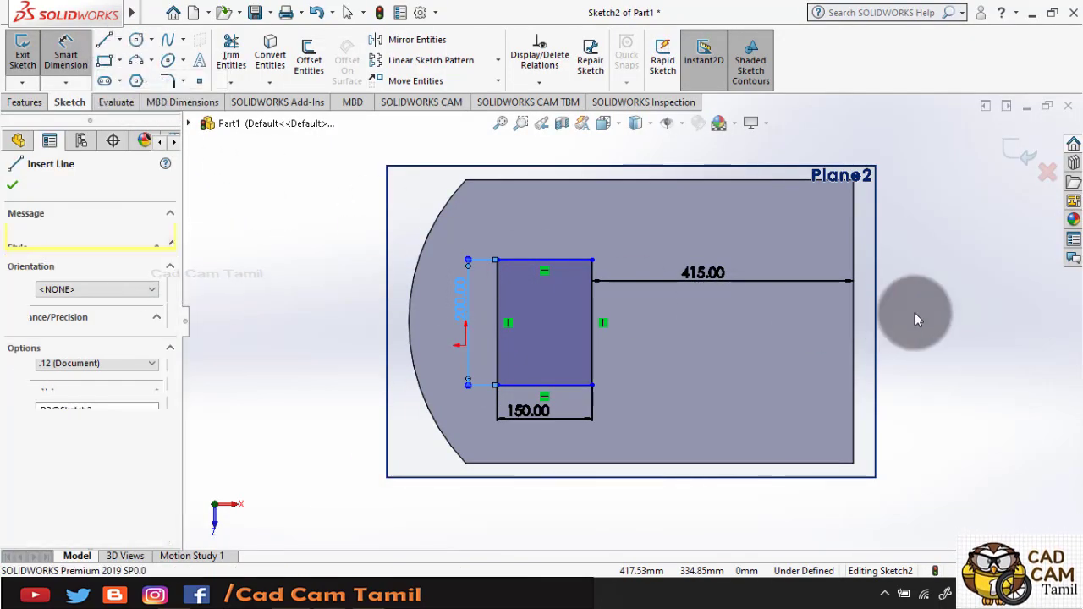
left_click(853, 321)
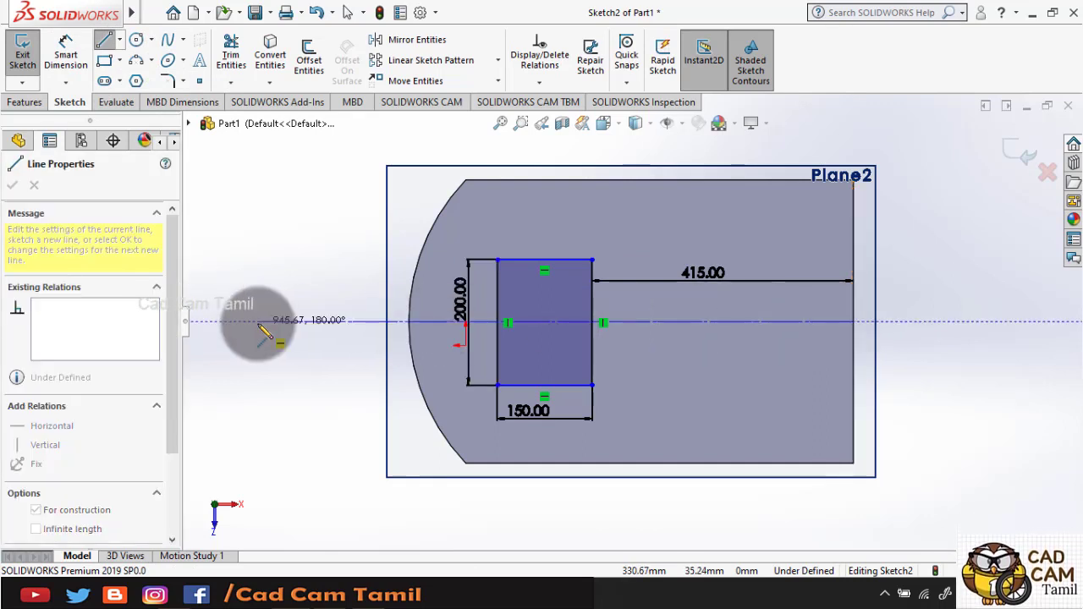
left_click(259, 322)
right_click(300, 235)
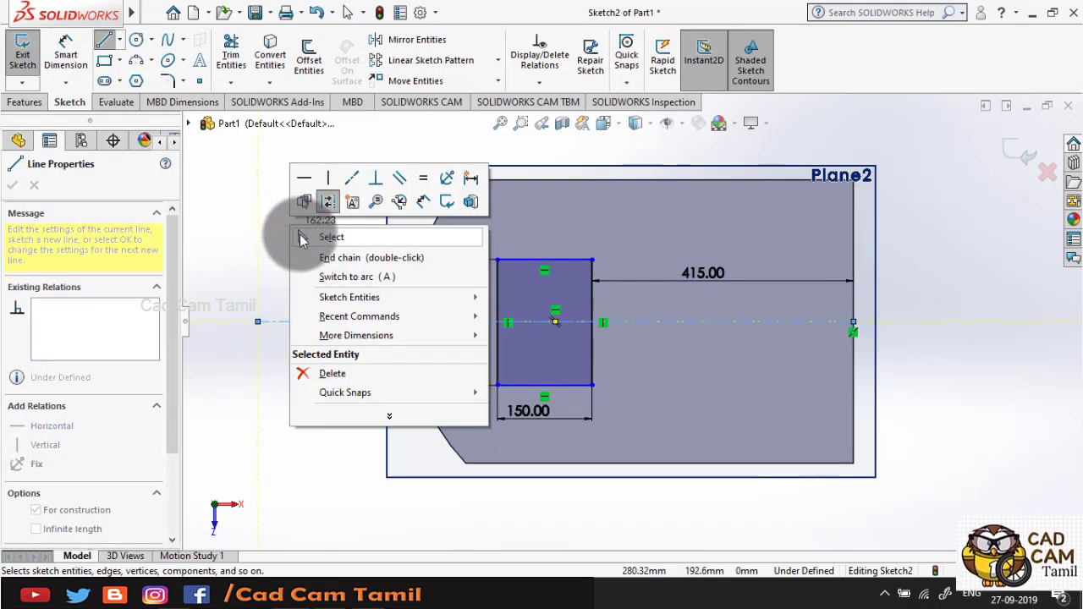
left_click(304, 236)
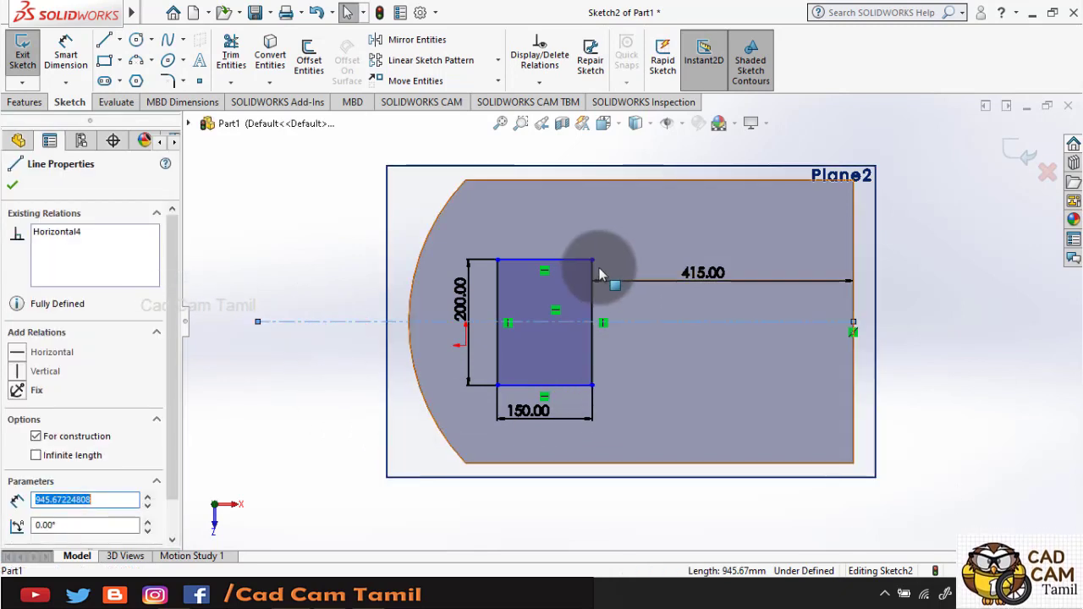
Make the rectangle's two right-hand corners symmetric about the centerline.
left_click(593, 385, "ctrl")
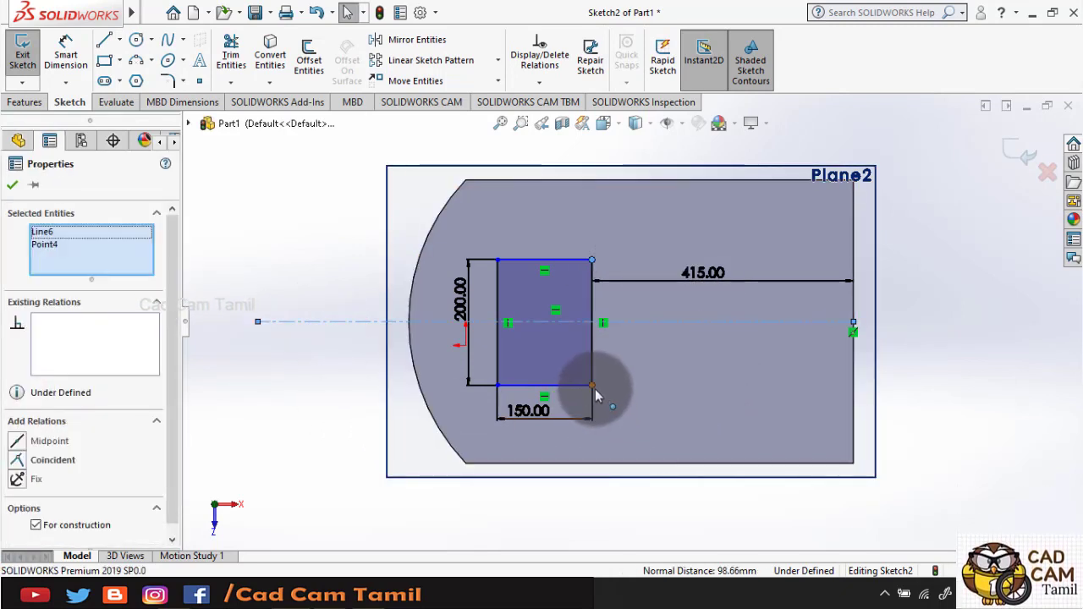
left_click(762, 452, "ctrl")
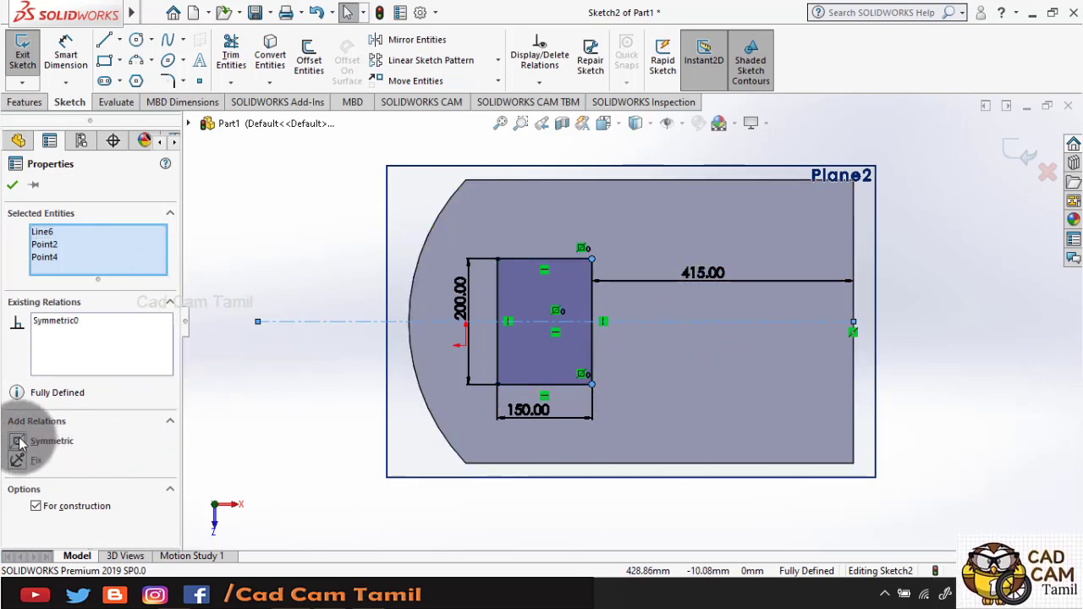
left_click(903, 323)
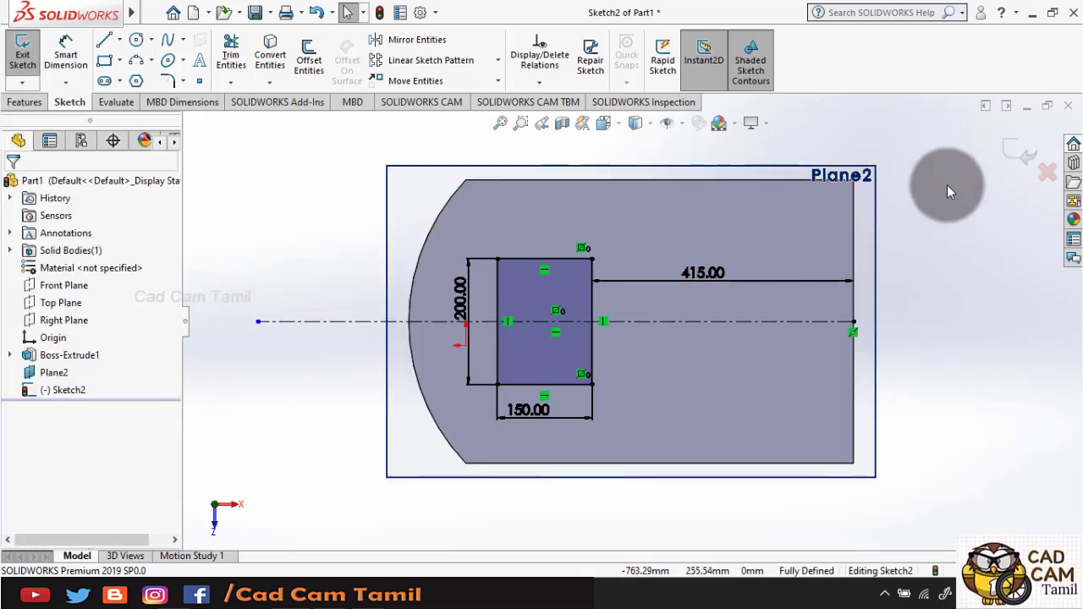
Close Sketch2, orbit to a 3D view, and start a Lofted Boss/Base feature.
left_click(1018, 151)
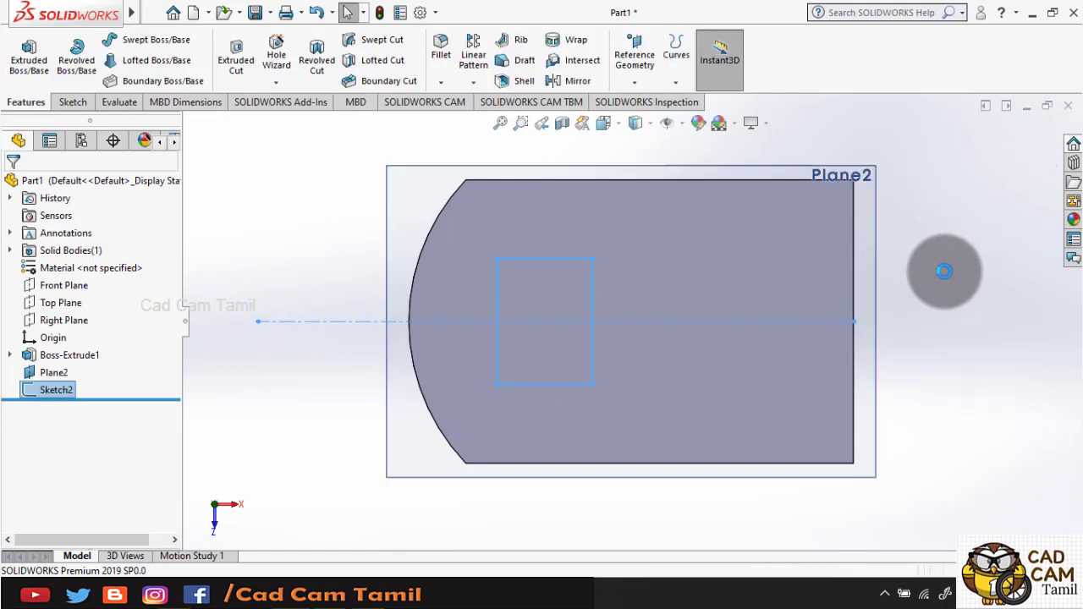
mouse_move(930, 255)
middle_mouse_down()
mouse_move(794, 393)
mouse_move(762, 242)
middle_mouse_up()
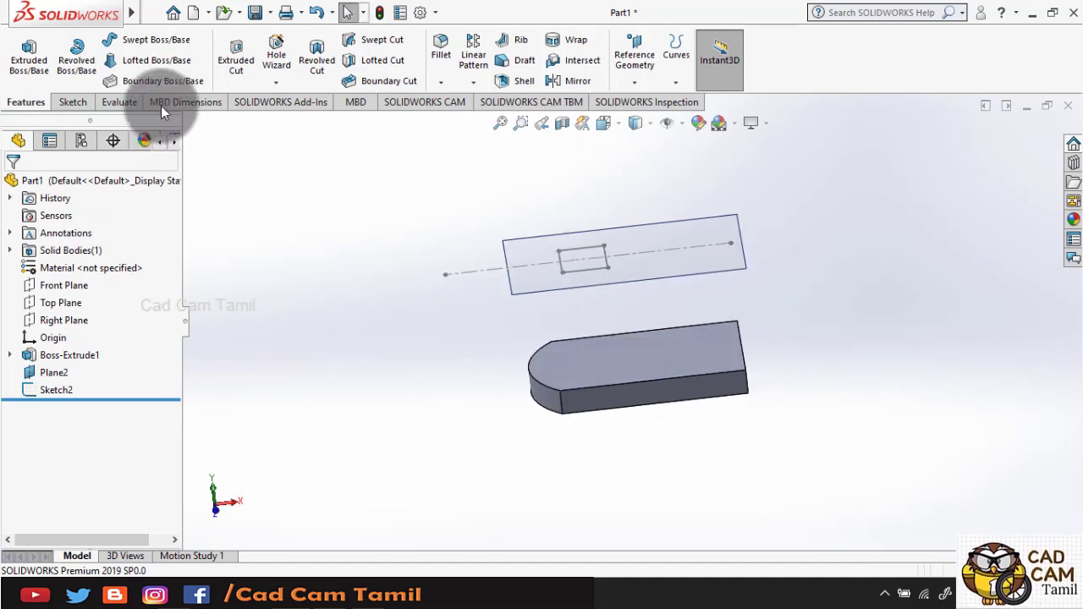
left_click(143, 65)
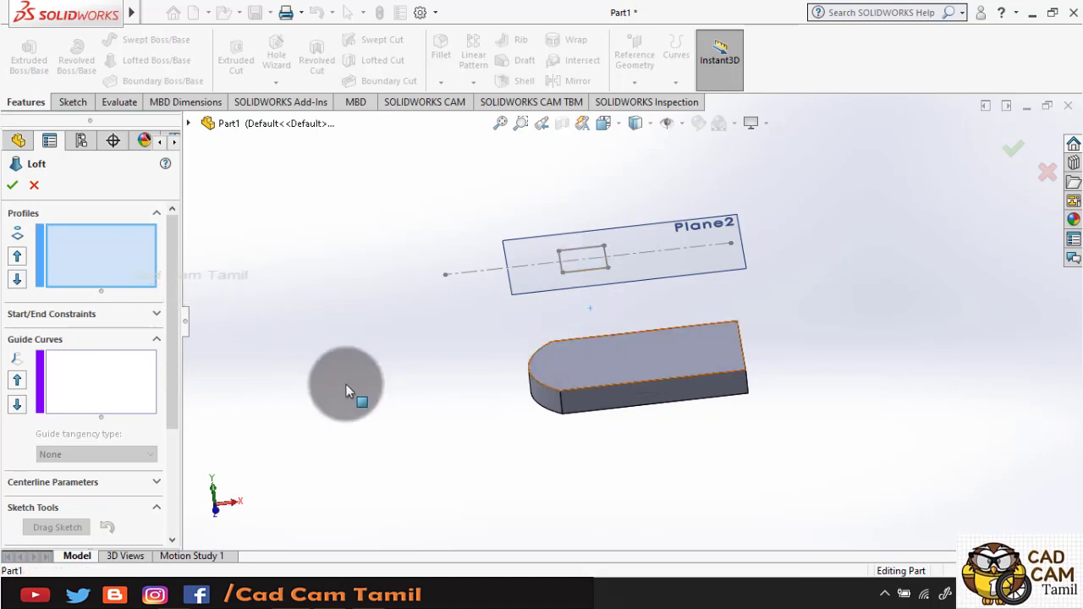
Preview a loft from the base's top face to the Sketch2 rectangle, aligning the left-back corners.
left_click(551, 341)
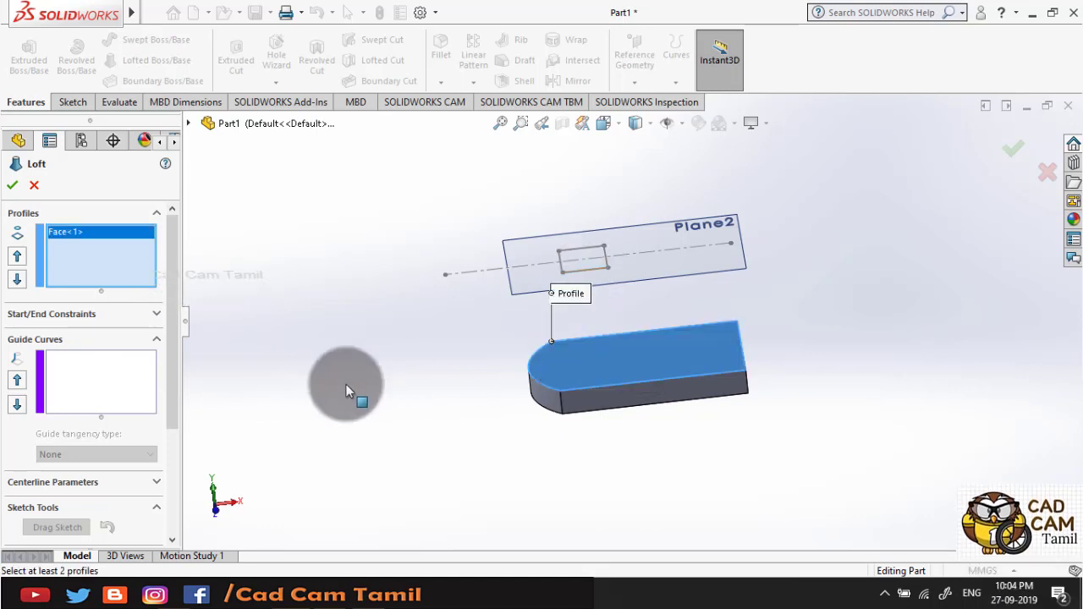
left_click(606, 267)
scroll(629, 249, "down", 3)
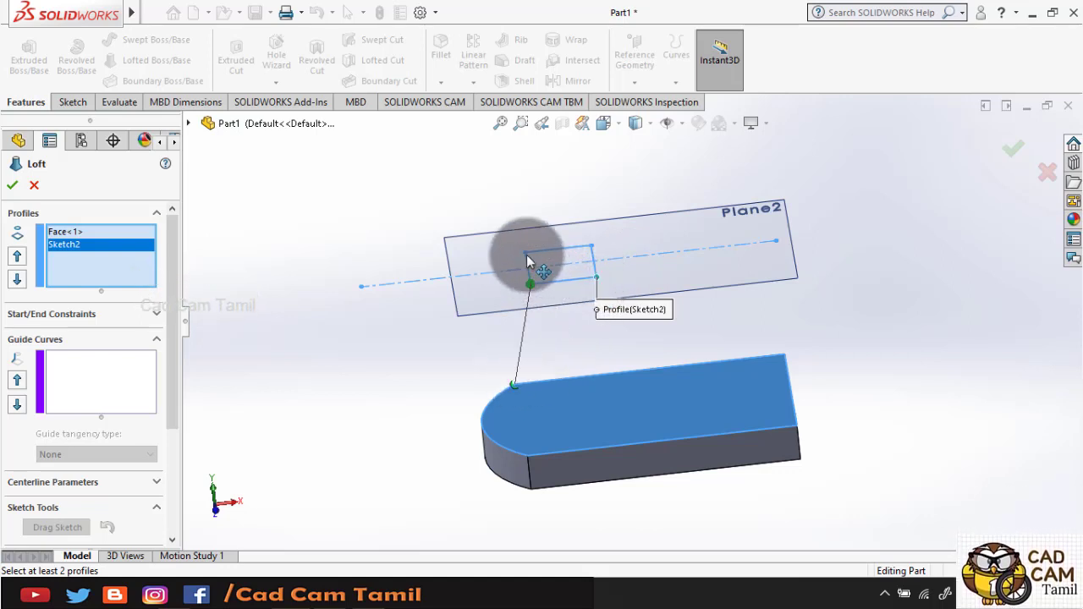
mouse_move(522, 258)
middle_mouse_down()
mouse_move(434, 329)
mouse_move(584, 315)
middle_mouse_up()
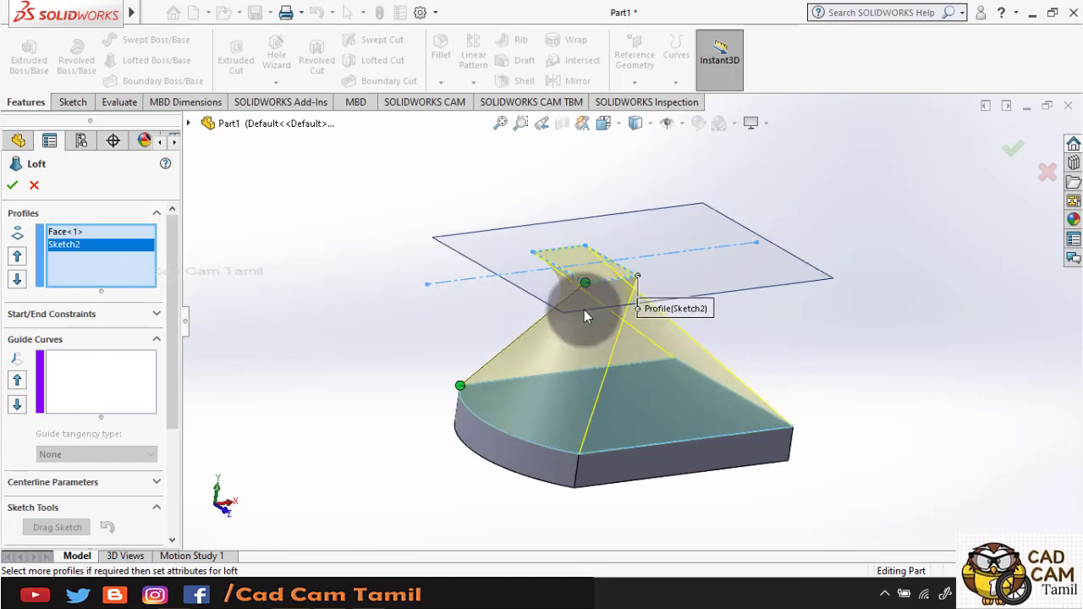
left_click_drag(585, 284, 530, 248)
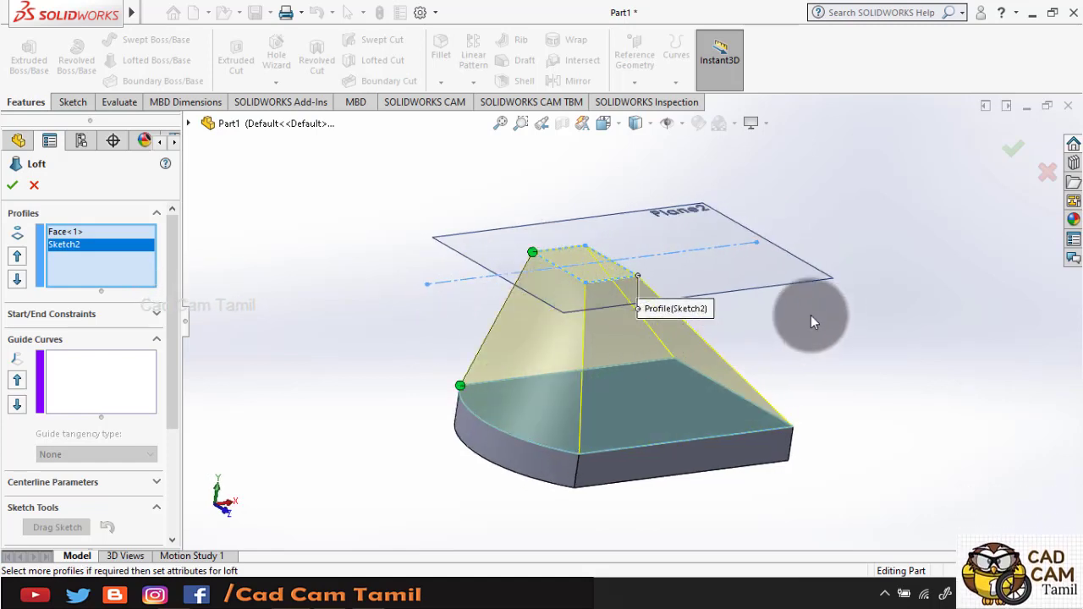
mouse_move(810, 316)
middle_mouse_down()
mouse_move(718, 380)
mouse_move(766, 307)
mouse_move(798, 293)
mouse_move(773, 294)
mouse_move(784, 305)
middle_mouse_up()
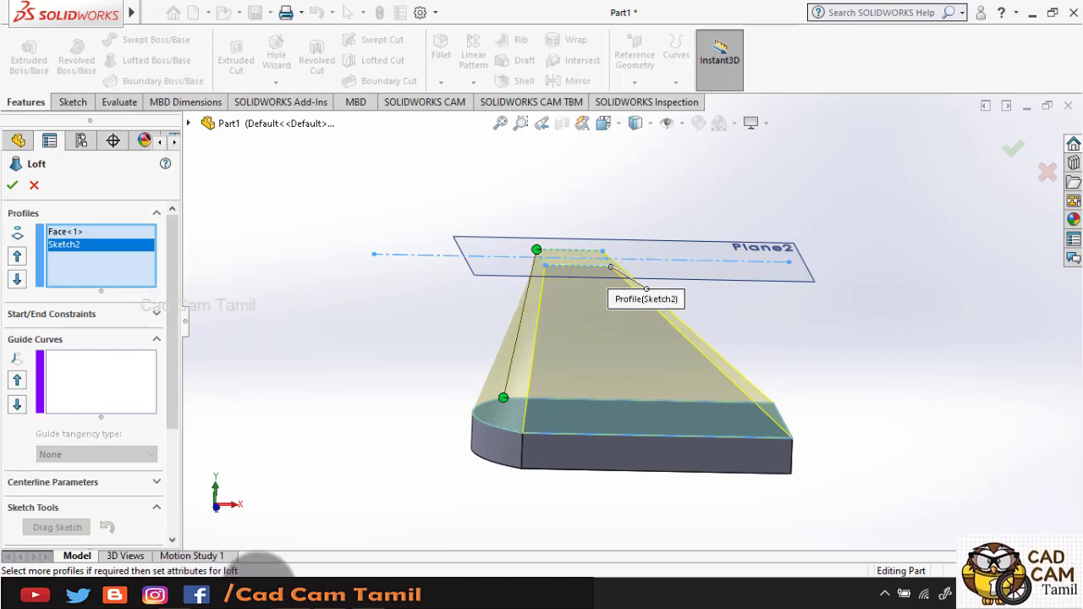
left_click(292, 569)
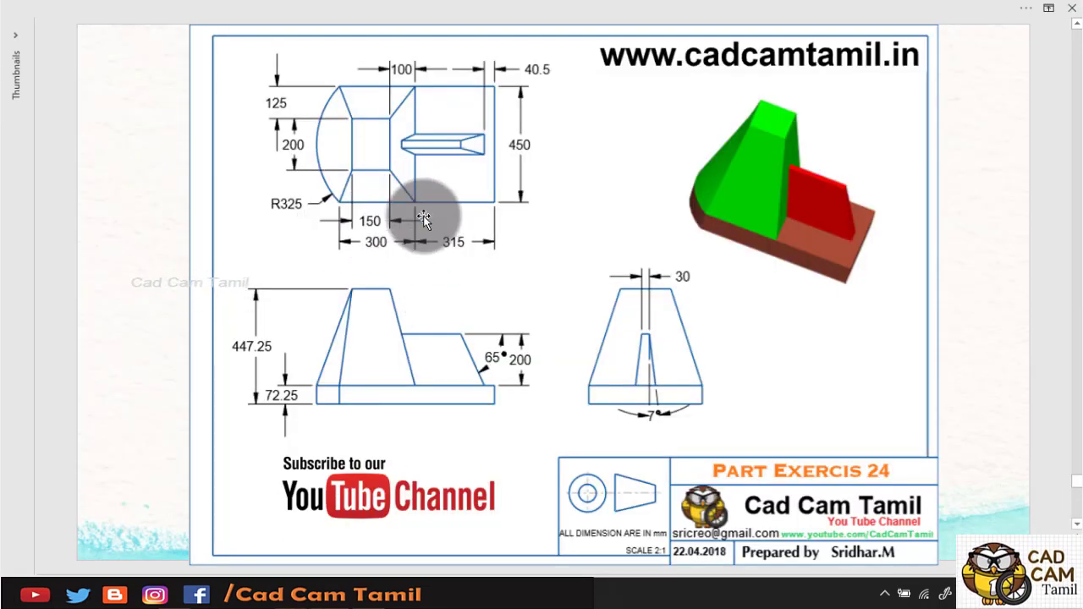
Cancel the loft and start Sketch3 on the base's top face, viewed Normal To.
left_click(334, 569)
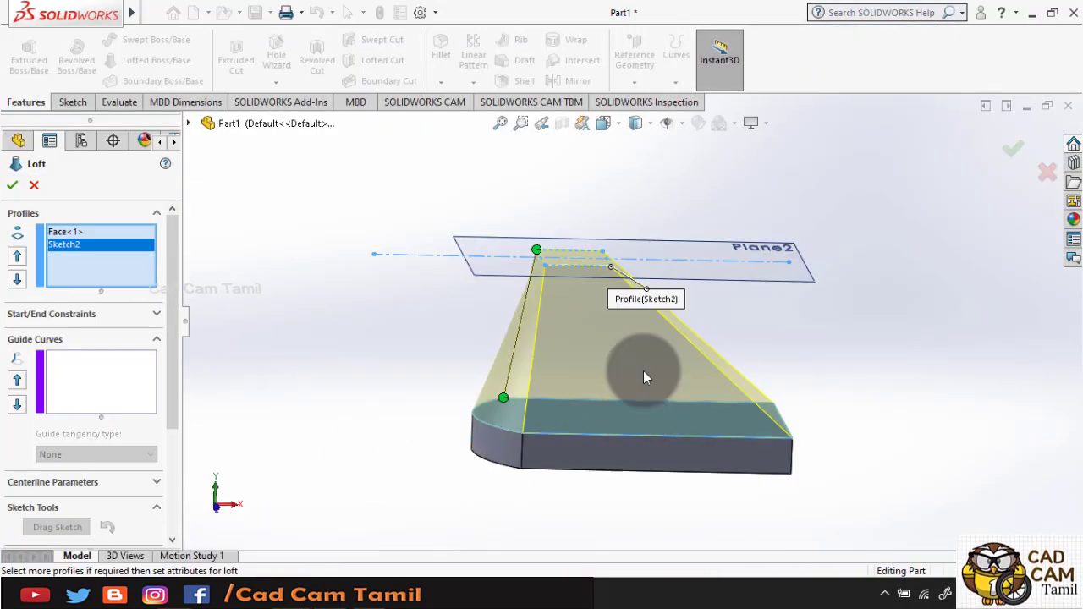
left_click(33, 184)
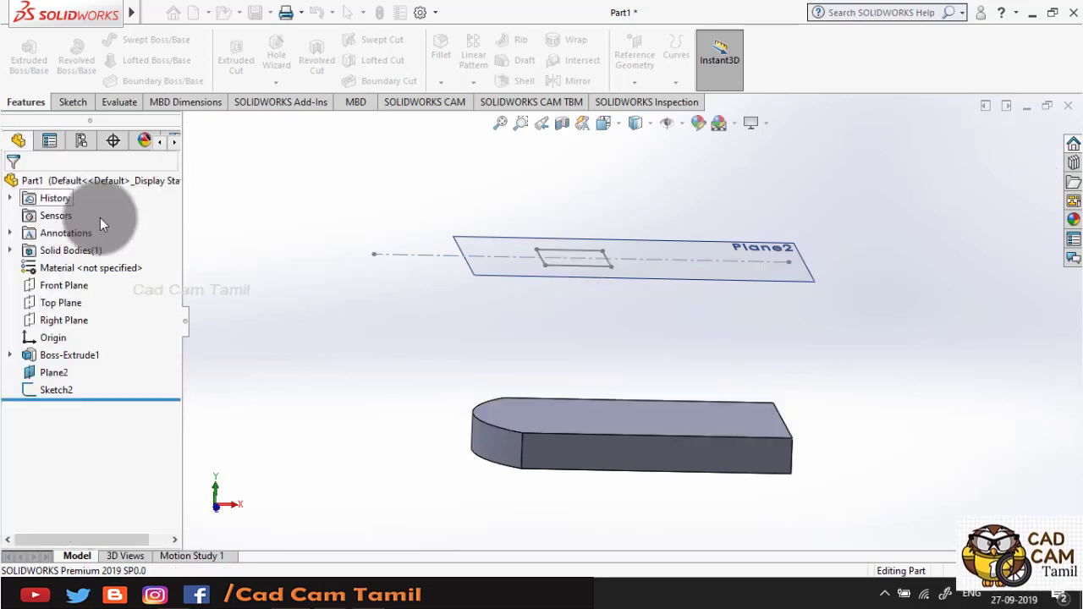
middle_click_drag(412, 307, 411, 347)
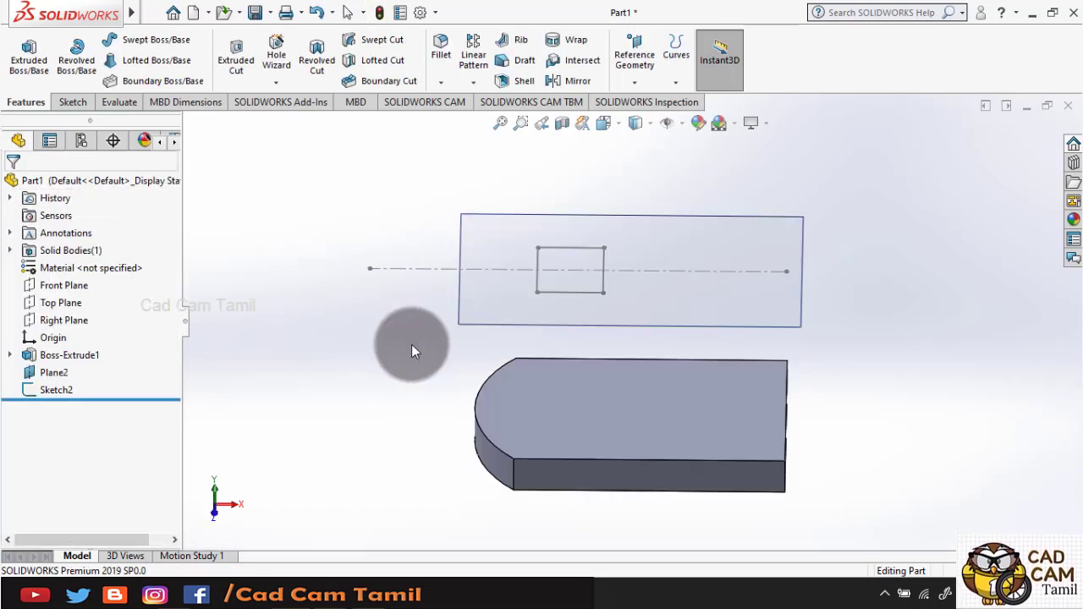
left_click(608, 401)
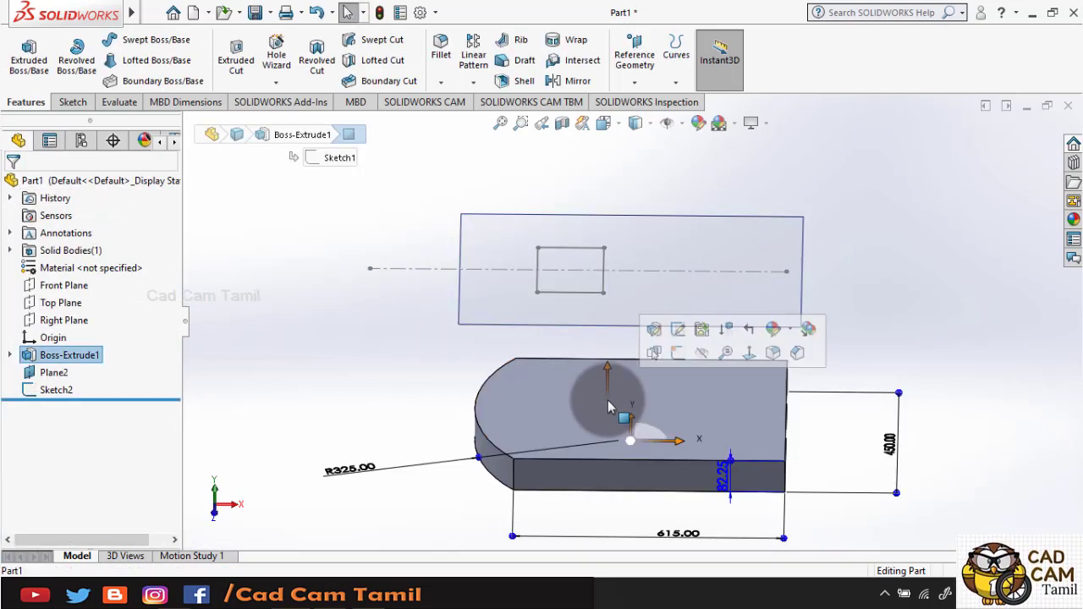
left_click(673, 349)
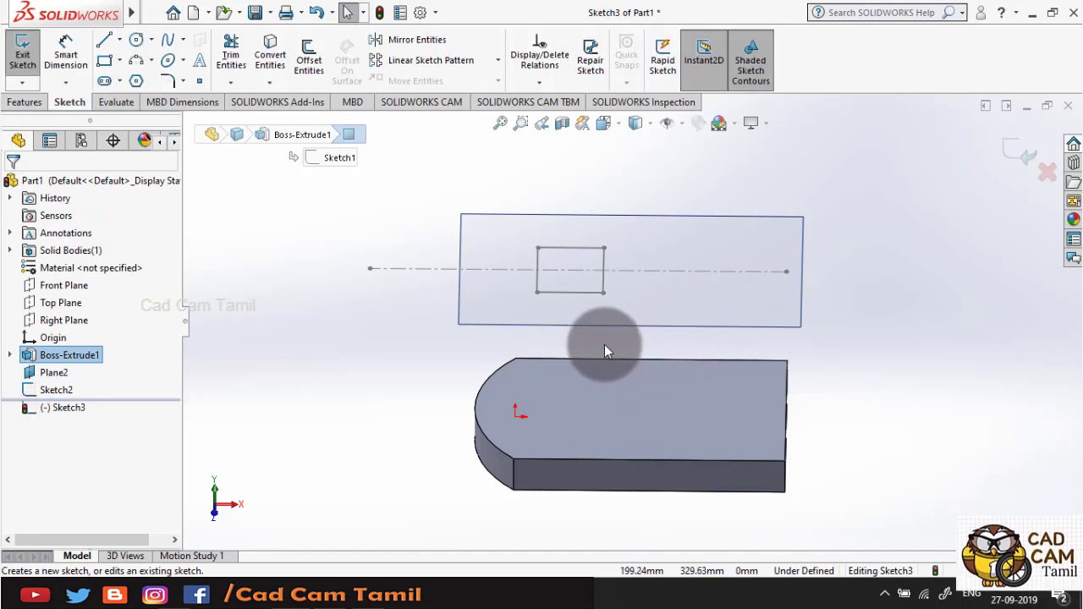
key("ctrl+8")
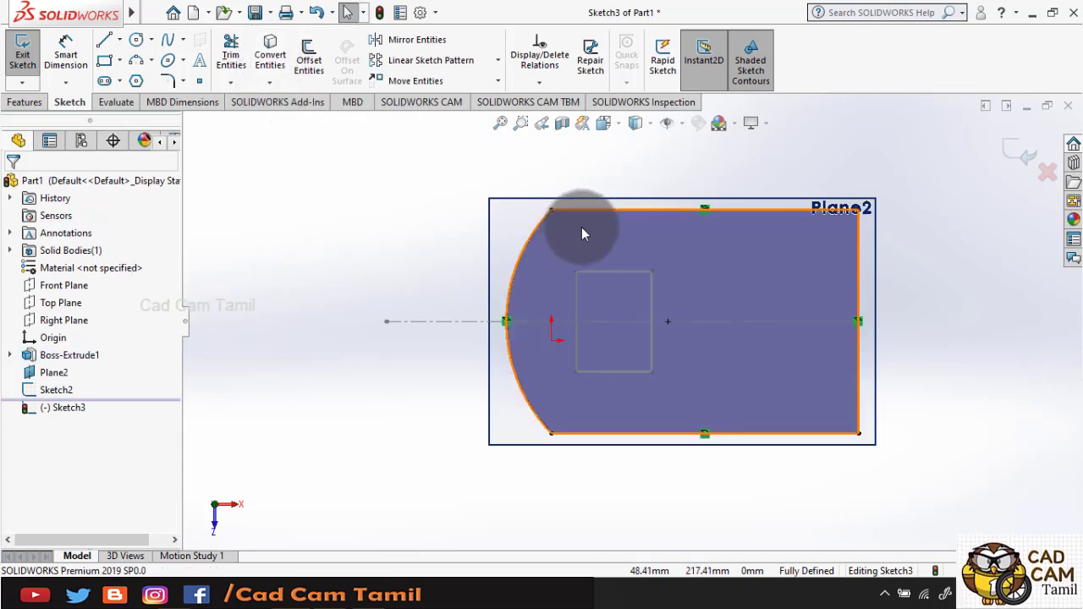
Draw a vertical line across the base outline from its top edge to its bottom edge.
left_click(580, 211)
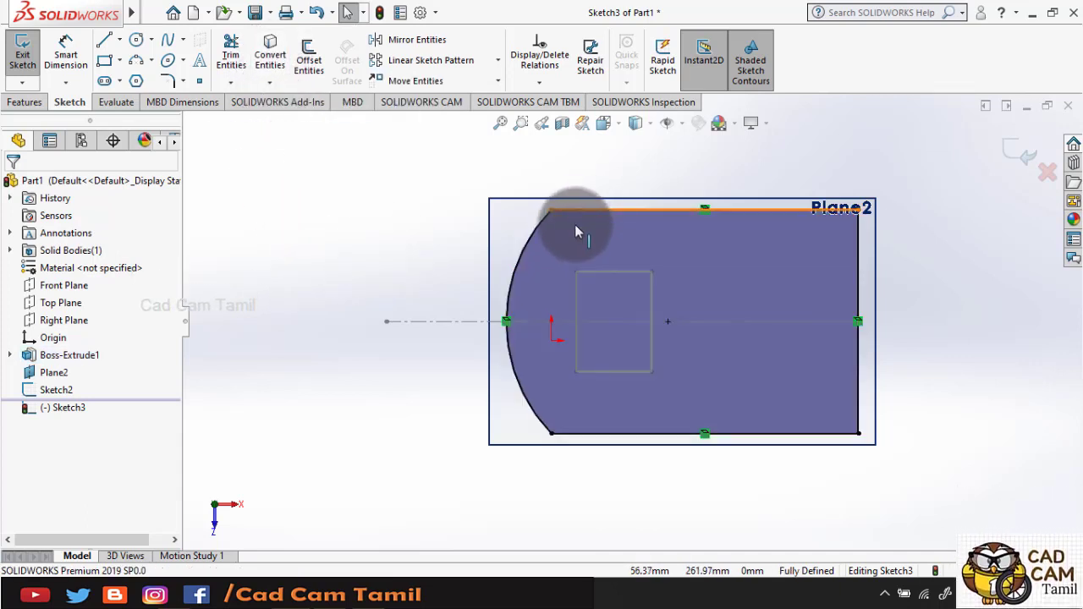
left_click(533, 246)
left_click(665, 434)
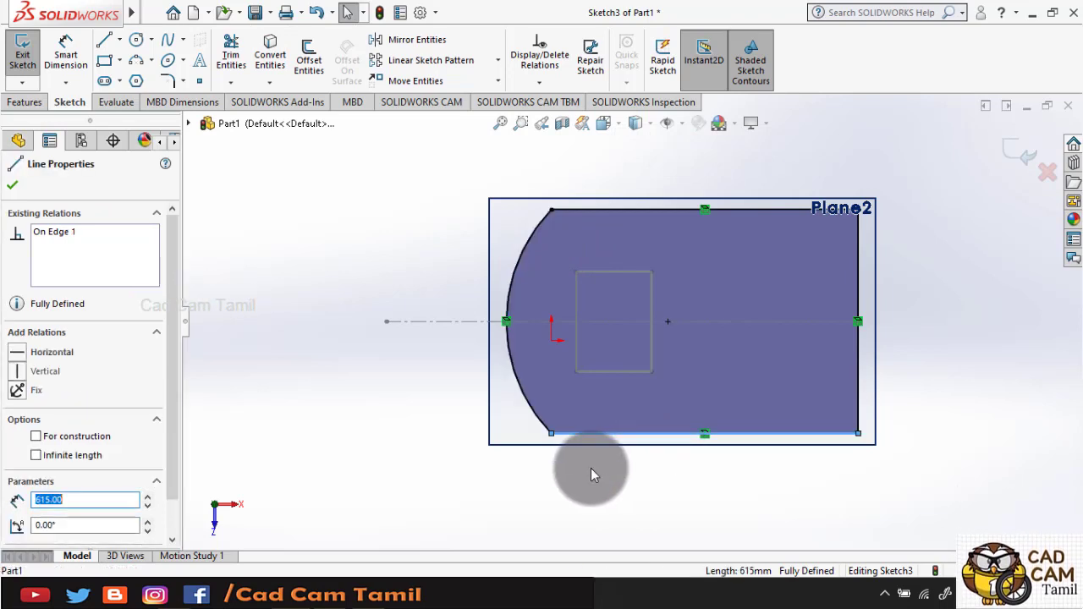
left_click(591, 467)
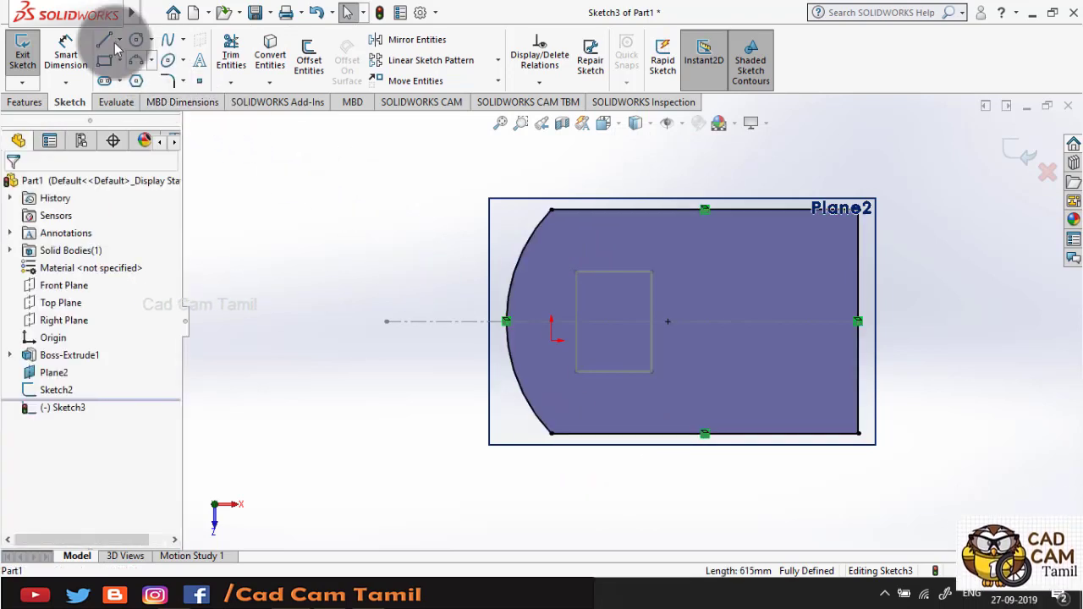
key("l")
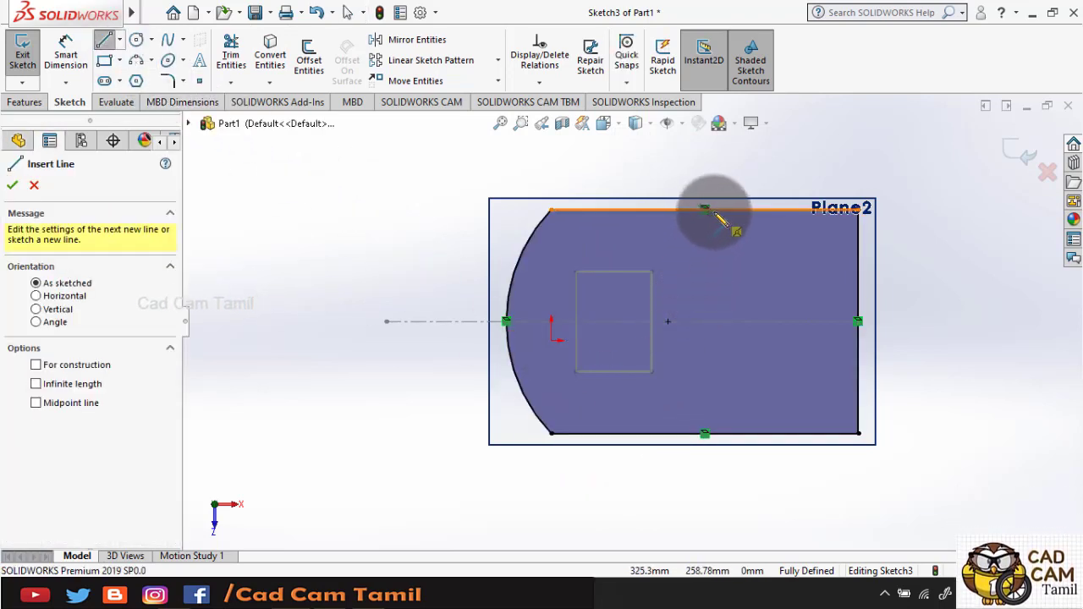
left_click(705, 210)
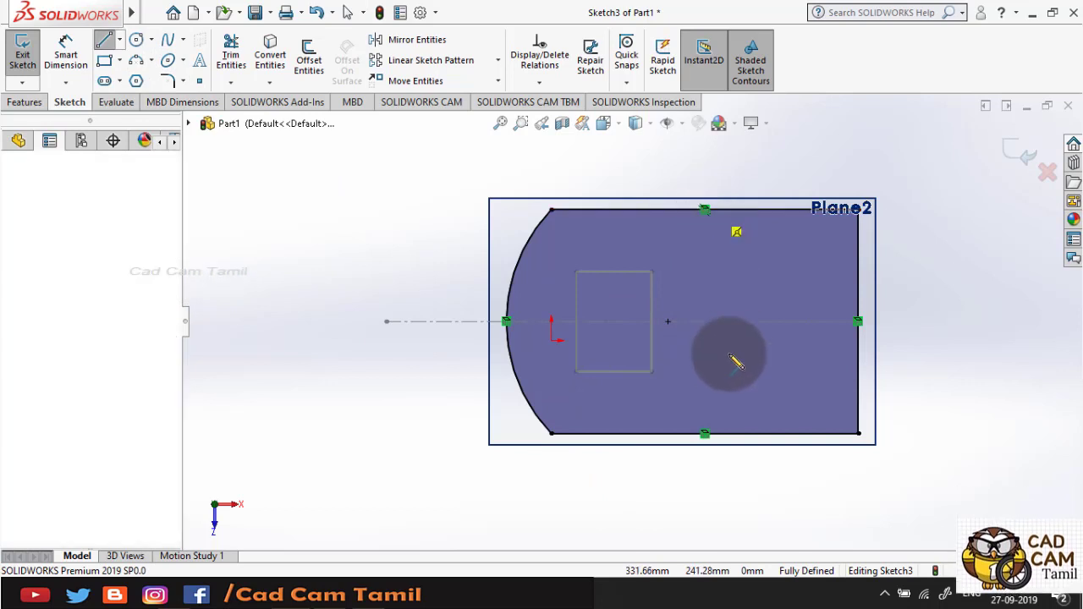
left_click(713, 433)
key("Escape")
key("Escape")
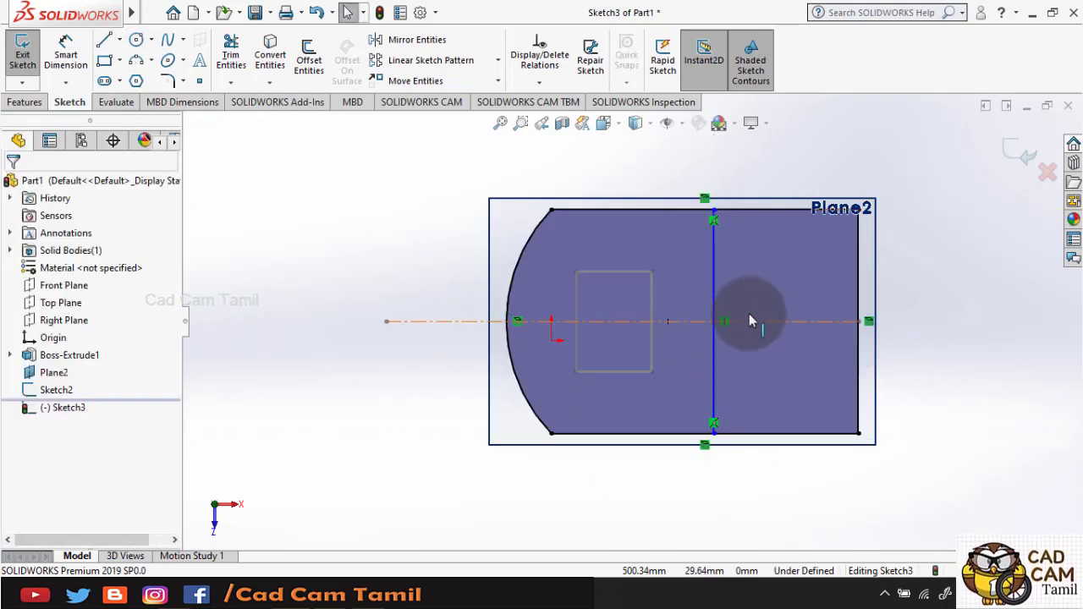
Dimension the vertical line 145 mm from the outline's right edge.
left_click(66, 55)
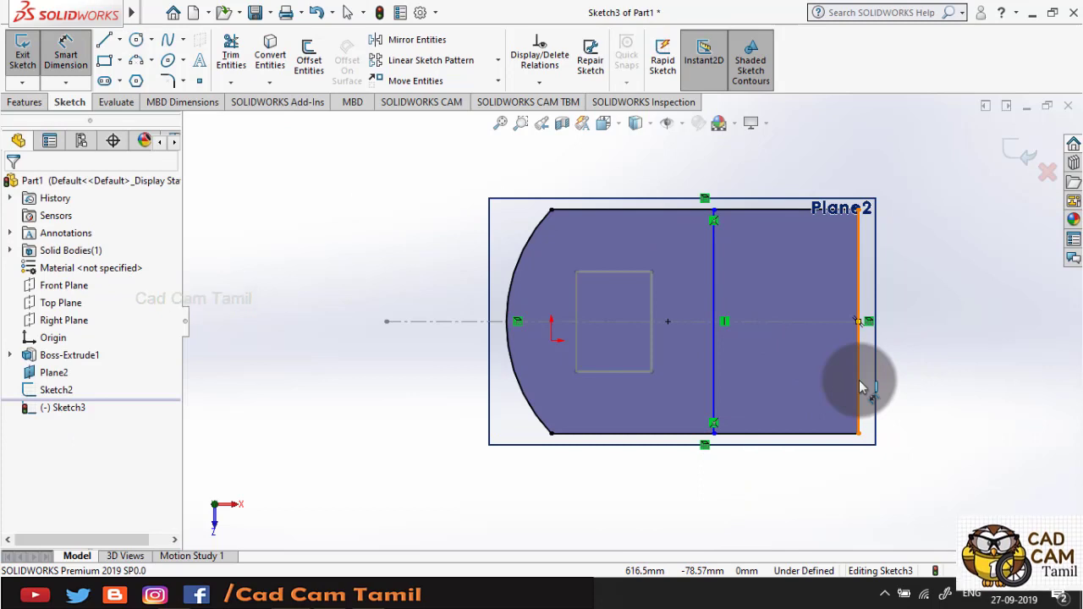
left_click(861, 387)
left_click(727, 386)
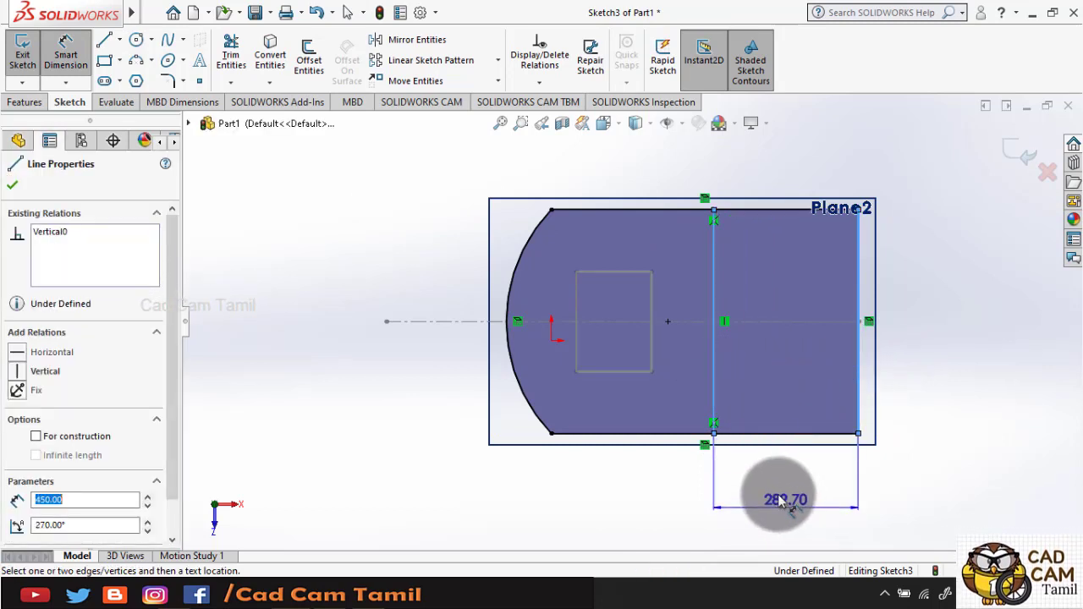
left_click(825, 528)
type("1")
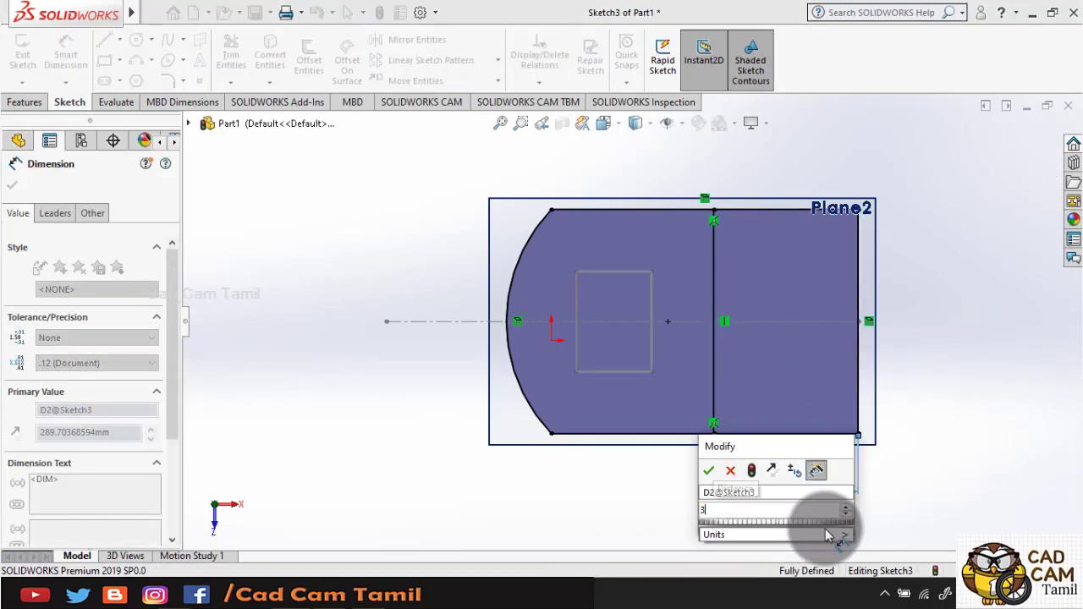
type("45")
key("Return")
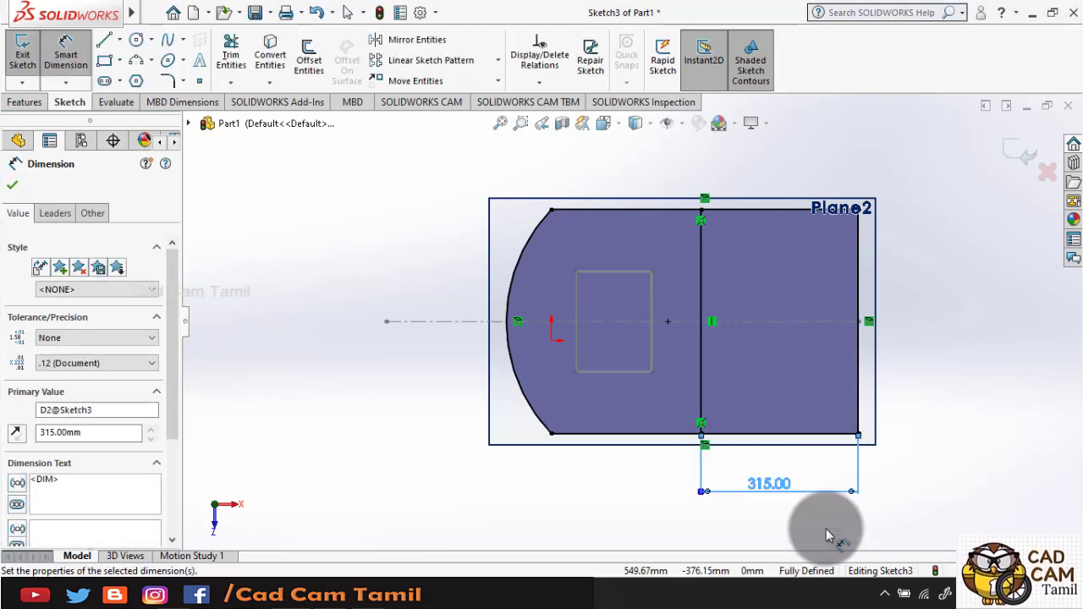
left_click(685, 370)
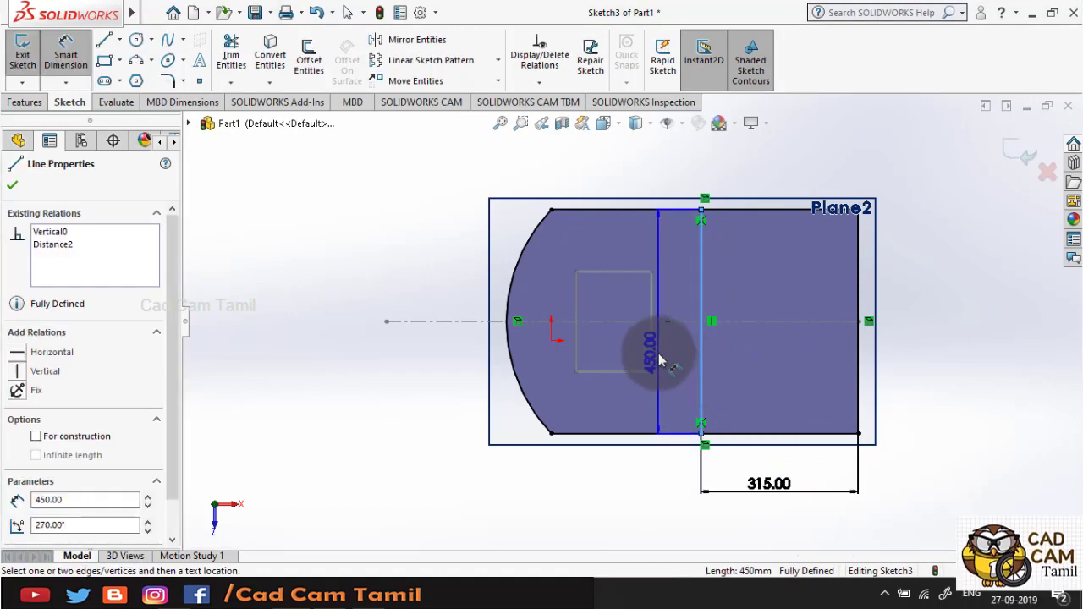
left_click(651, 326)
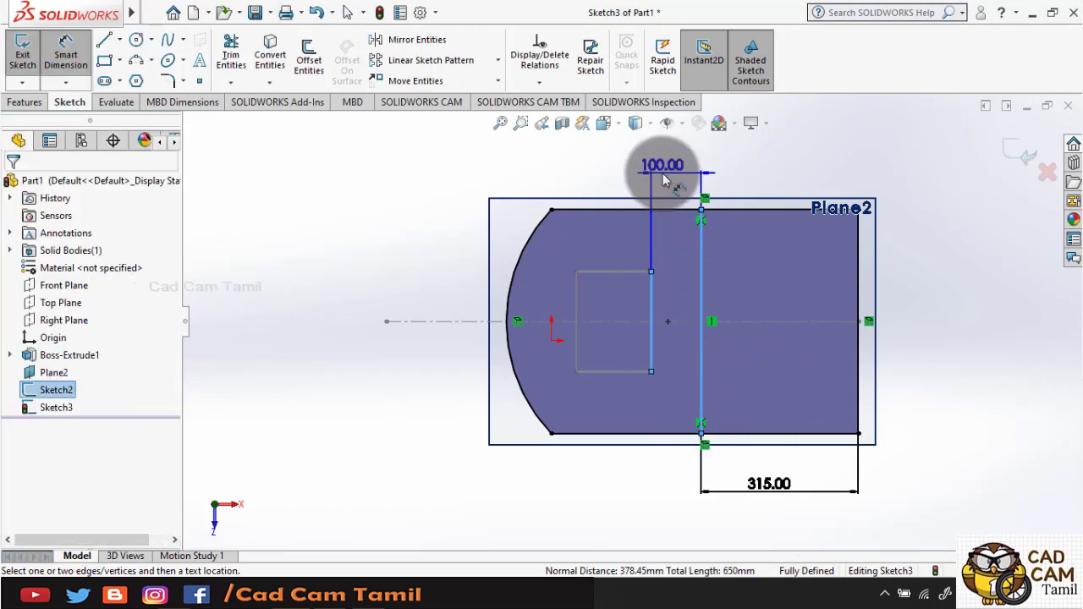
key("Escape")
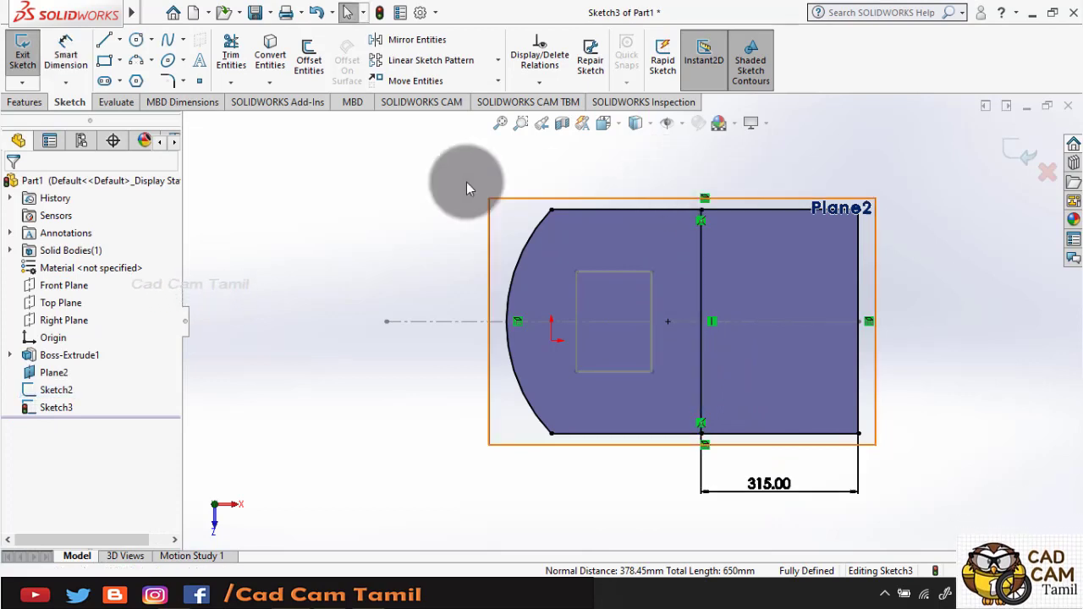
Power-trim away the outline's right-hand portion, leaving the arc-ended profile.
left_click(230, 53)
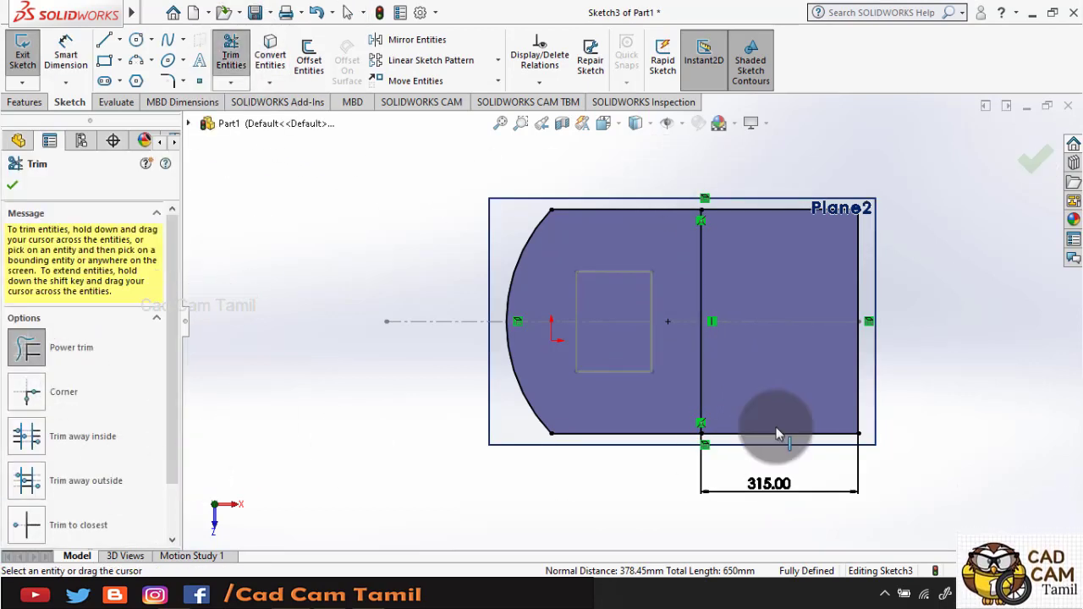
mouse_move(765, 163)
left_mouse_down()
mouse_move(867, 339)
mouse_move(798, 502)
mouse_move(805, 173)
mouse_move(736, 416)
left_mouse_up()
left_click_drag(750, 478, 752, 476)
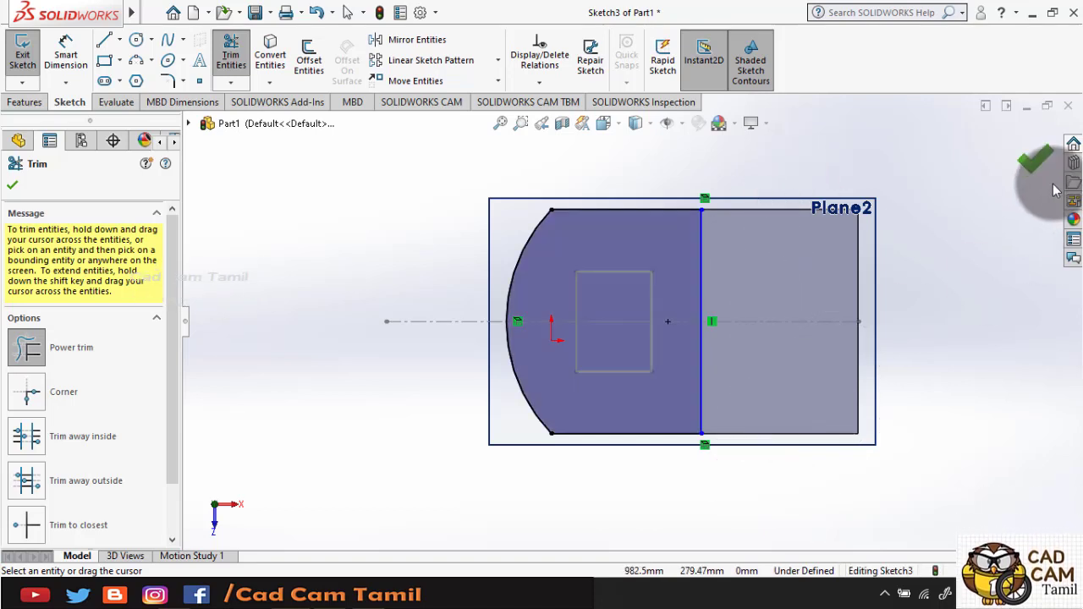
left_click(1034, 159)
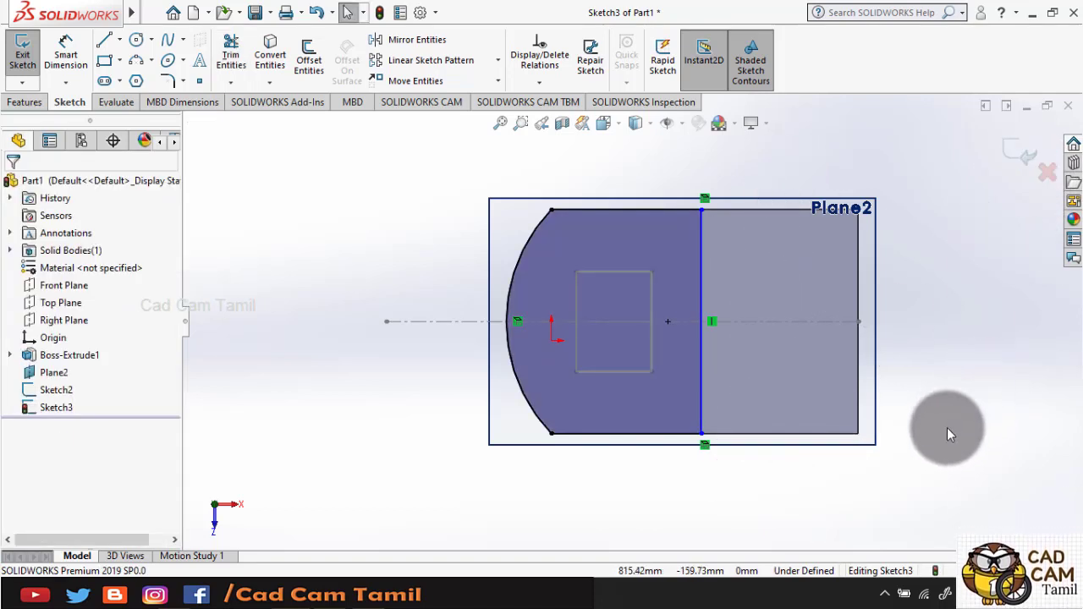
middle_click_drag(947, 434, 939, 273)
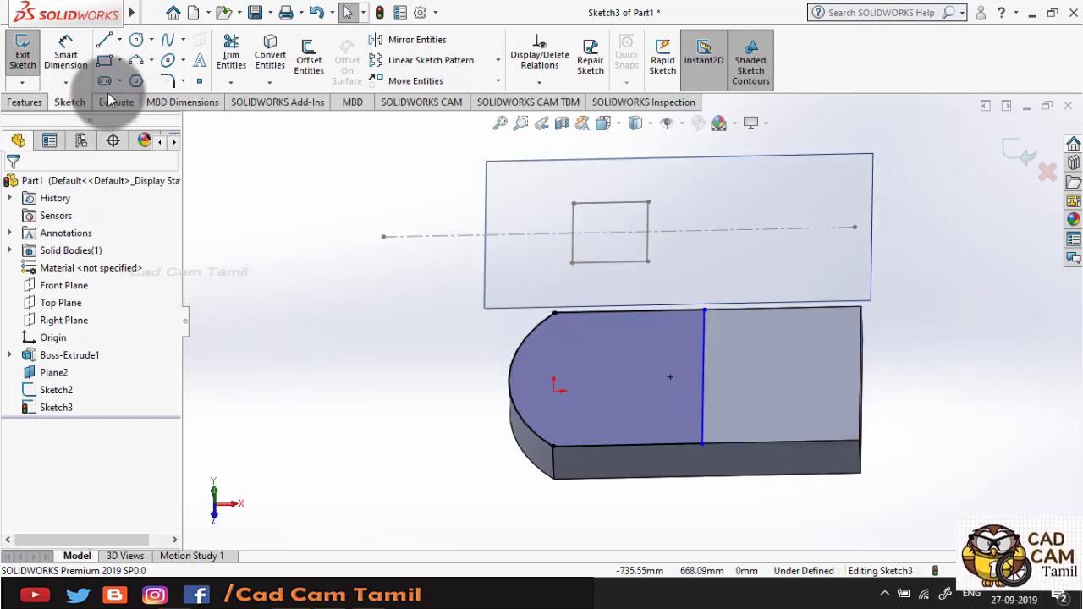
Create Loft1 from the Sketch3 arc-ended profile up to the Sketch2 rectangle on Plane2.
left_click(994, 153)
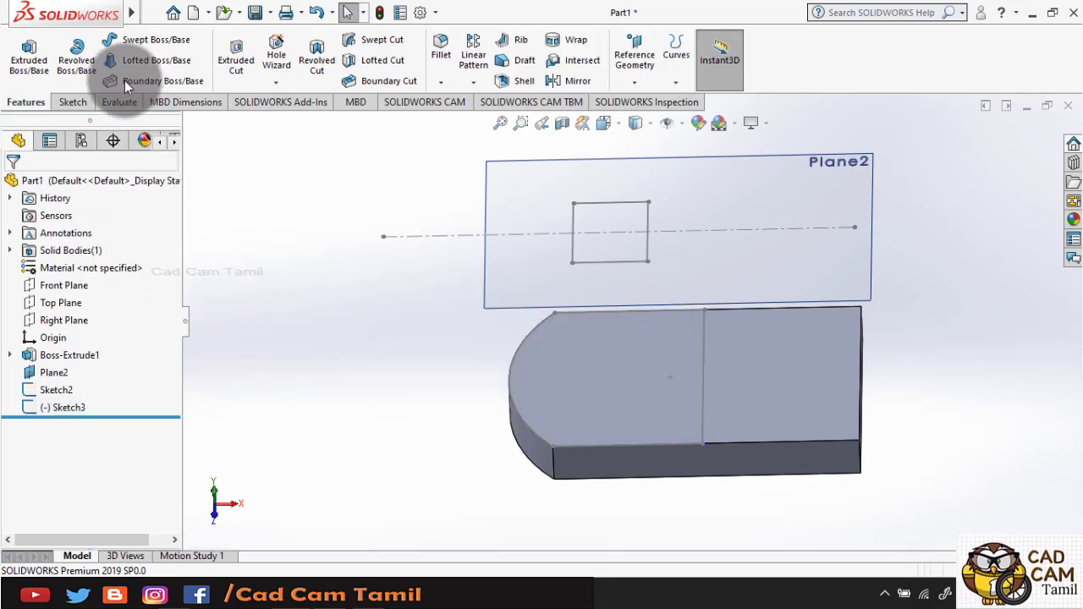
left_click(123, 64)
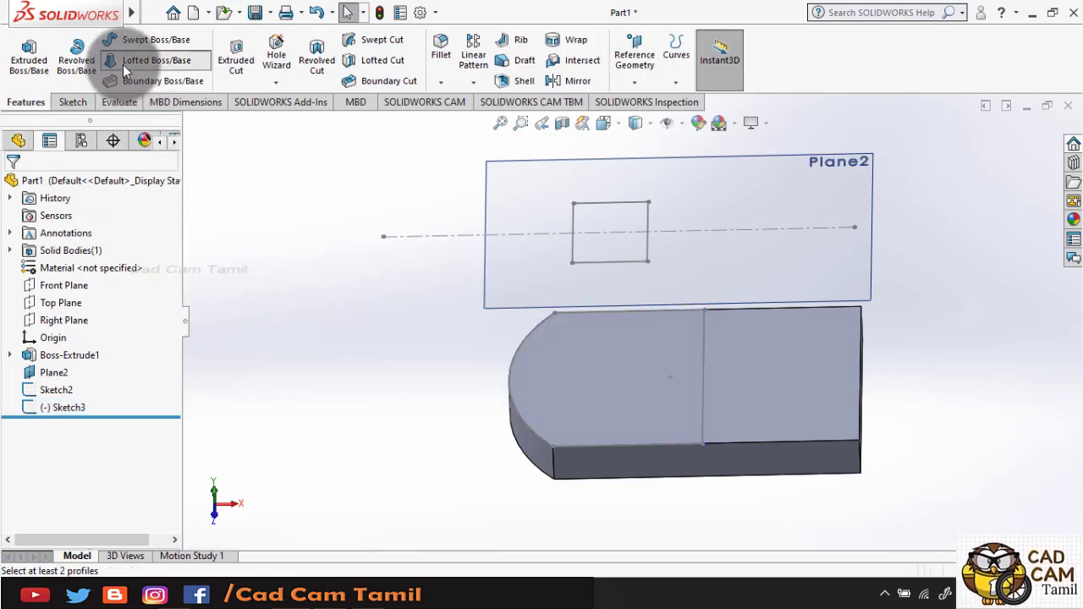
left_click(518, 411)
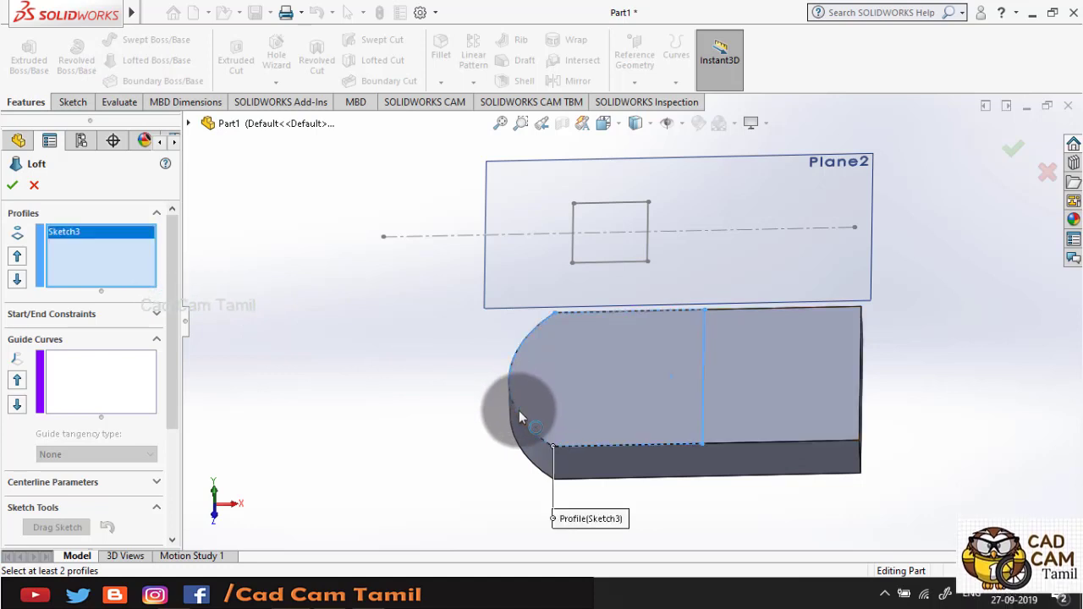
left_click(574, 258)
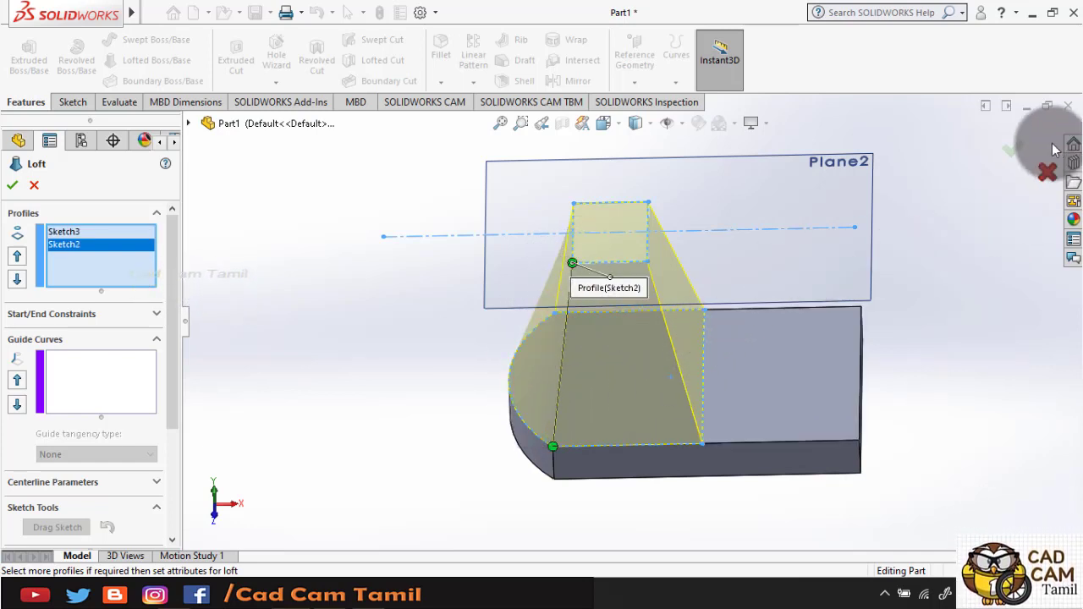
left_click(1012, 150)
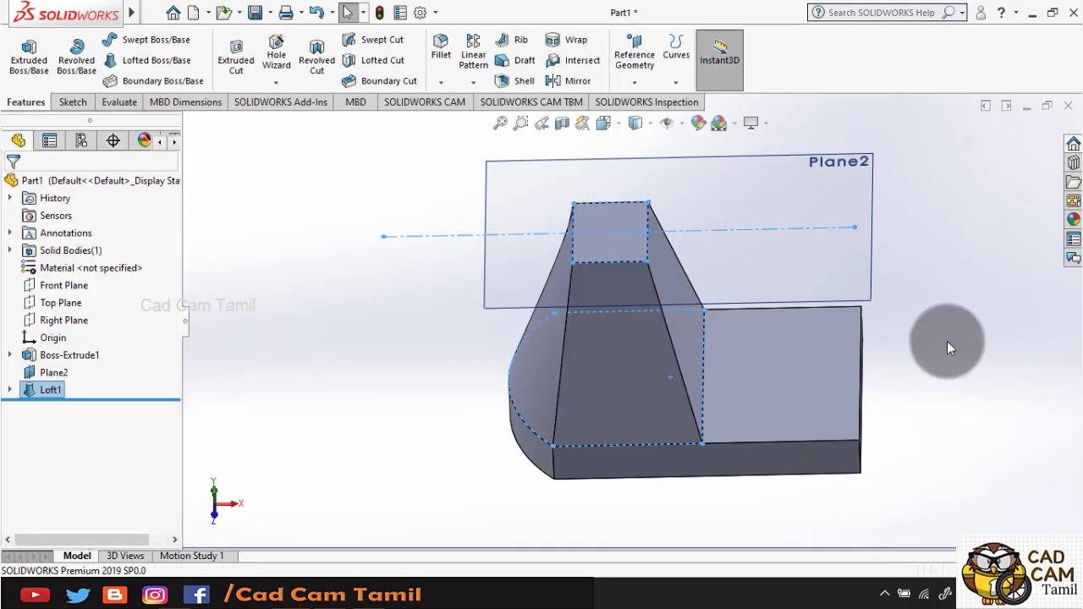
Orbit the part to inspect the tower's edges and where the Front Plane lies.
mouse_move(778, 386)
middle_mouse_down()
mouse_move(779, 277)
mouse_move(683, 292)
middle_mouse_up()
left_click(691, 292)
left_click(756, 388, "ctrl")
left_click(592, 391, "ctrl")
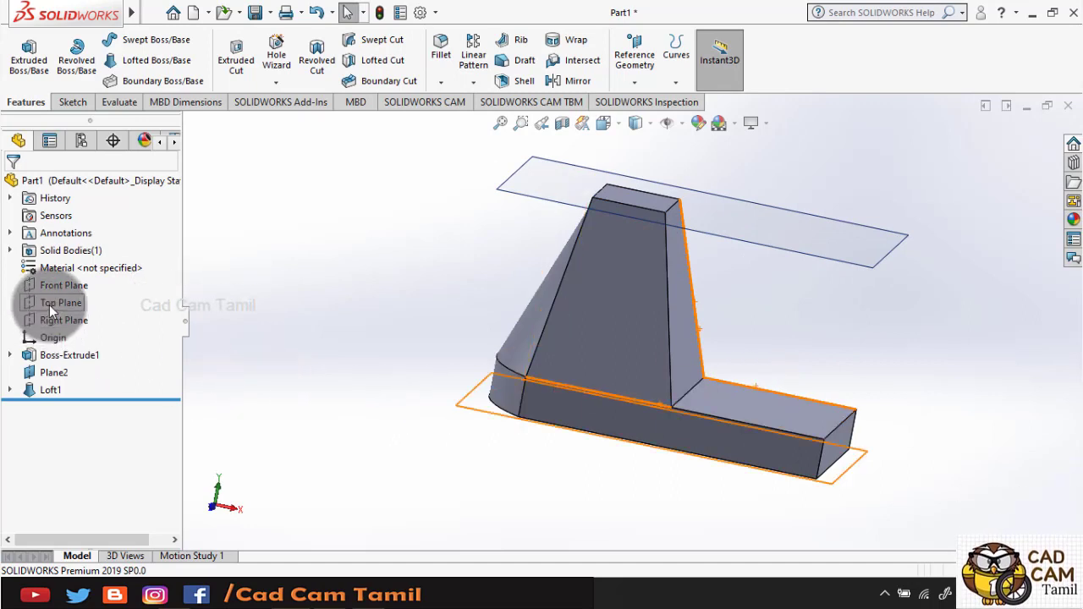
middle_click_drag(310, 322, 352, 371)
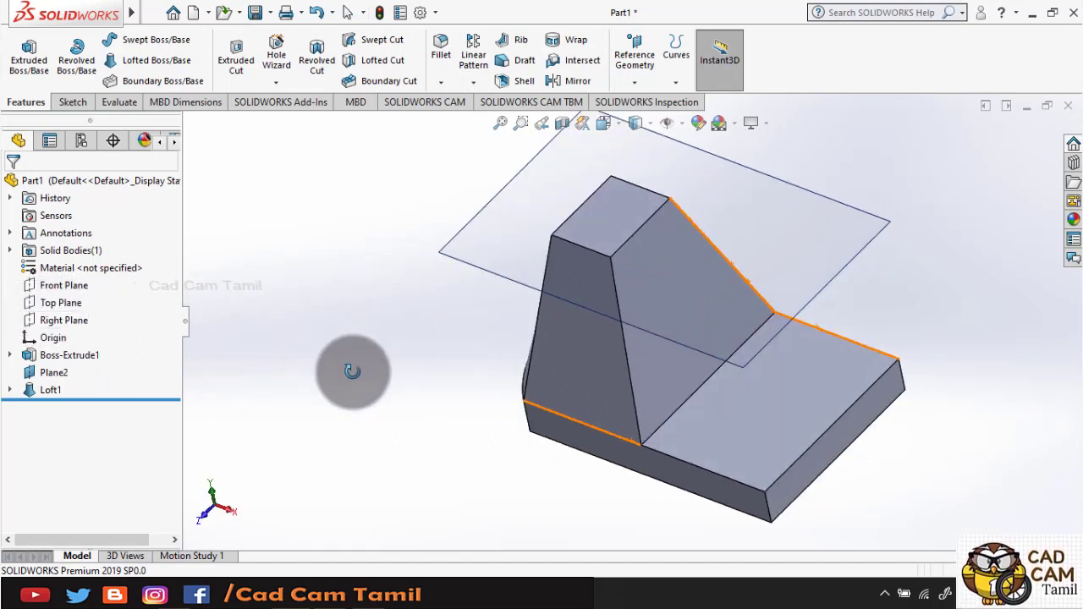
left_click(62, 285)
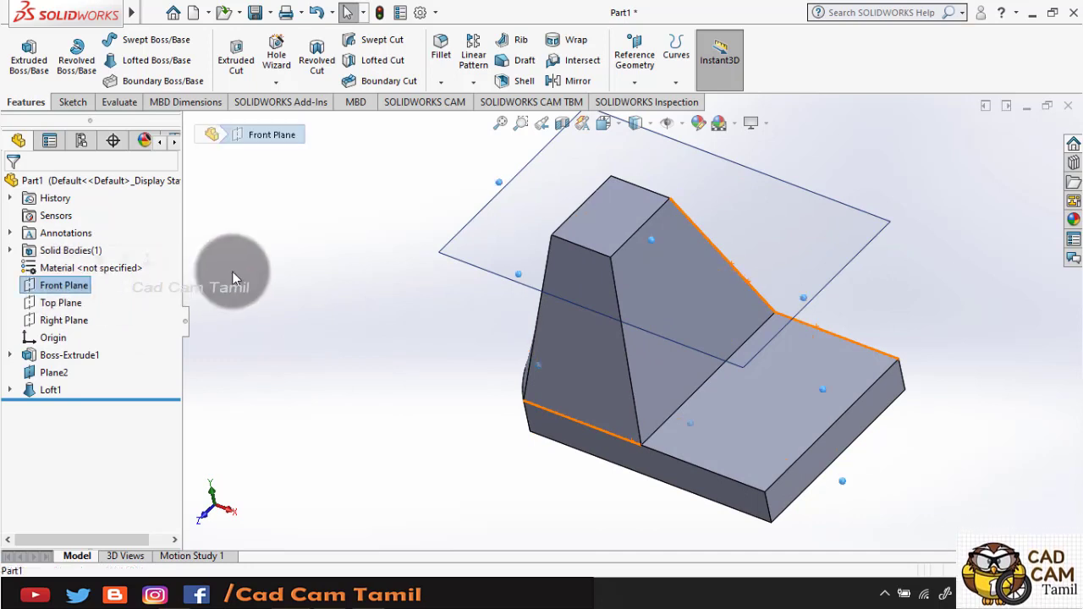
mouse_move(230, 283)
middle_mouse_down()
mouse_move(344, 326)
mouse_move(126, 335)
middle_mouse_up()
left_click(70, 288)
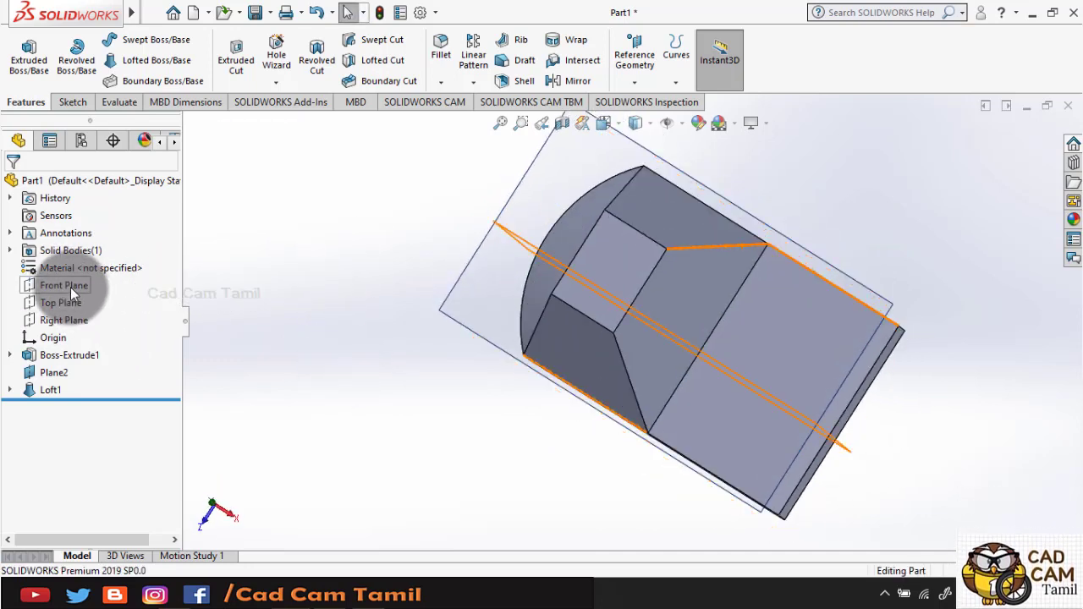
Start a new reference plane from Reference Geometry > Plane.
left_click(637, 64)
left_click(626, 106)
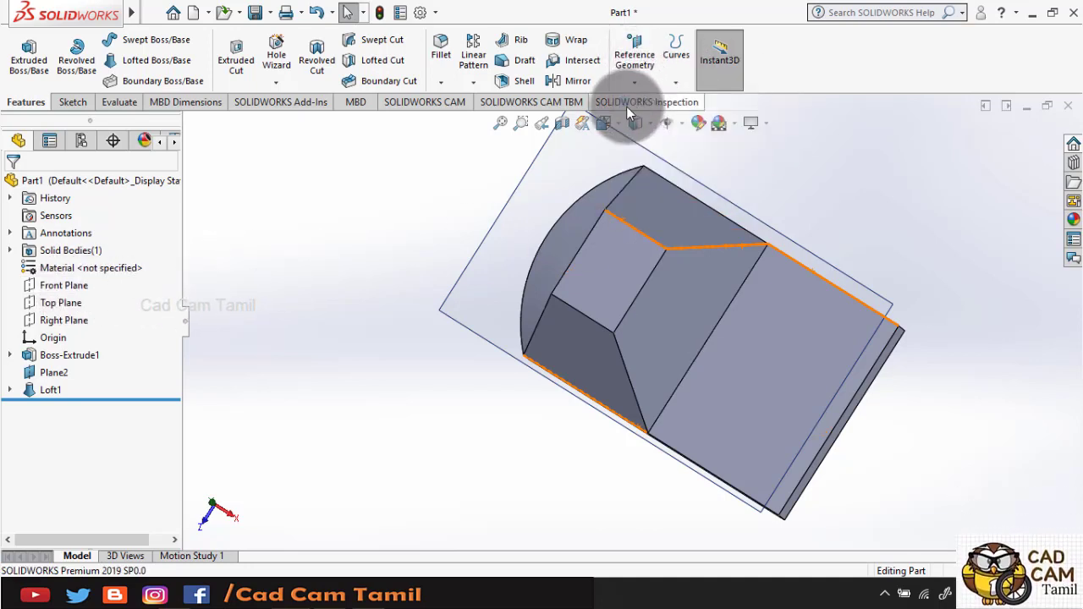
middle_click_drag(480, 375, 483, 242)
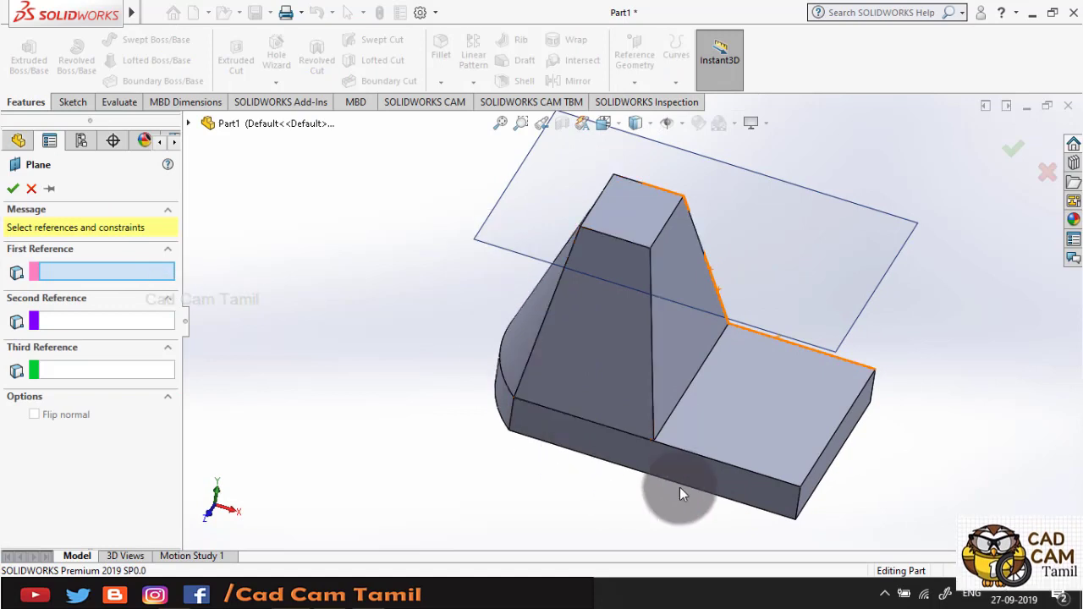
Create Plane3 from the base's front face, offset flipped inward by 225 mm (450/2).
left_click(694, 471)
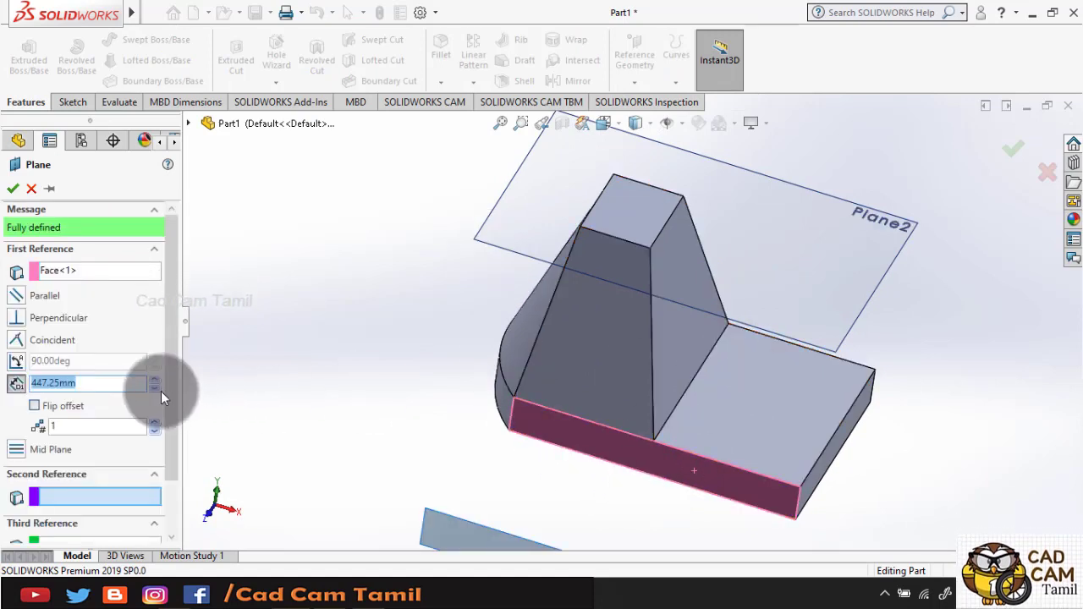
left_click(38, 407)
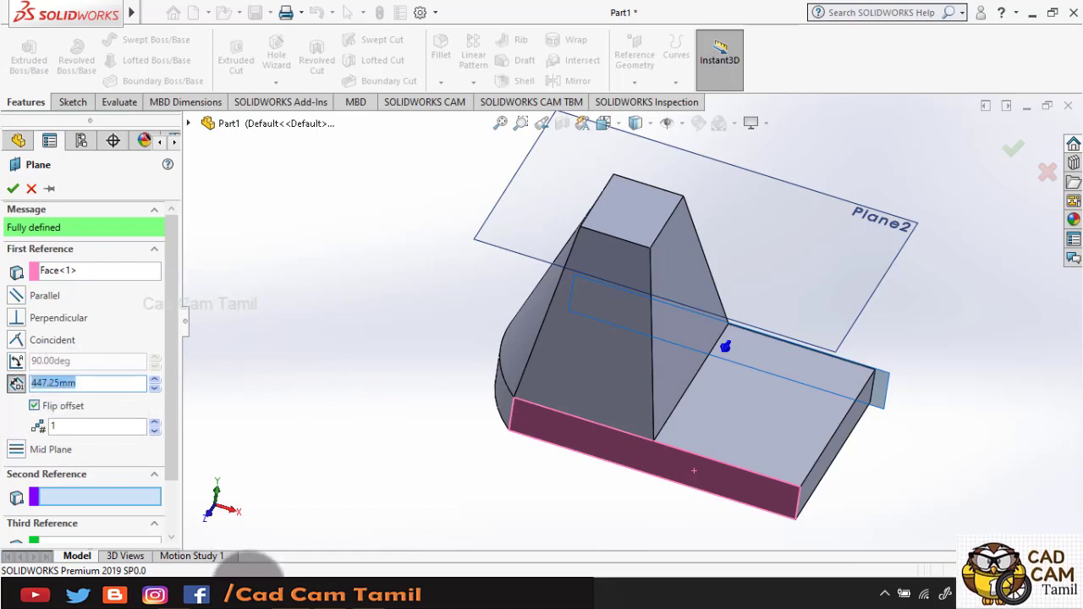
left_click(287, 592)
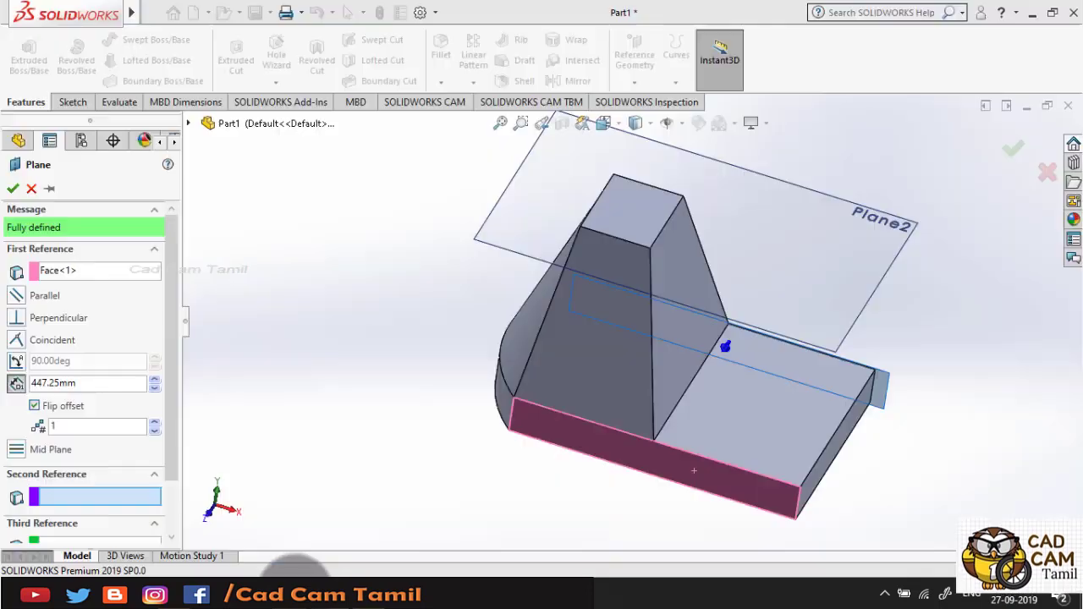
left_click(300, 592)
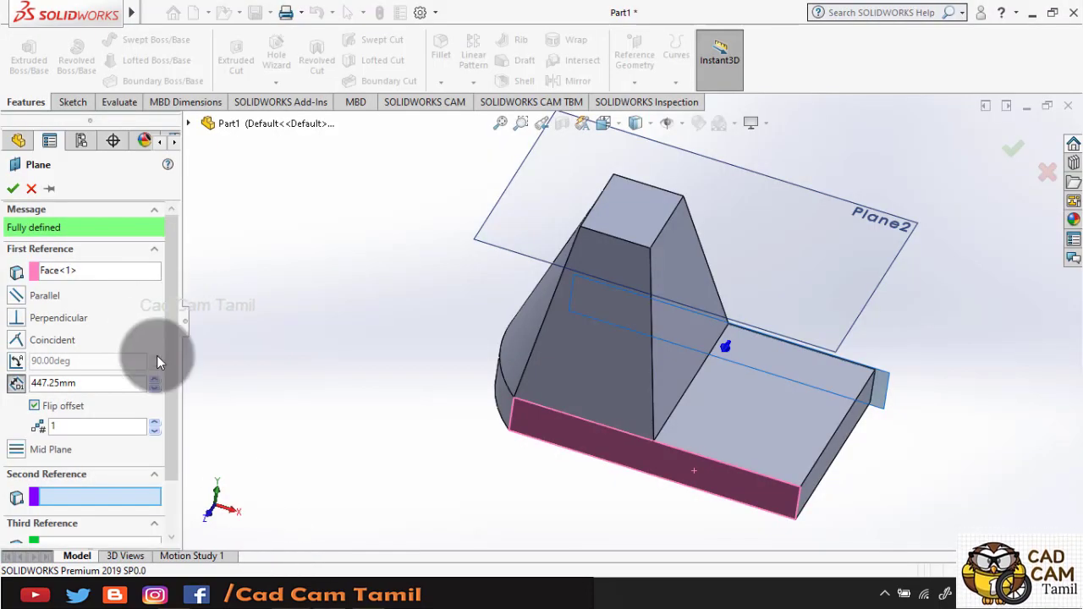
double_click(93, 385)
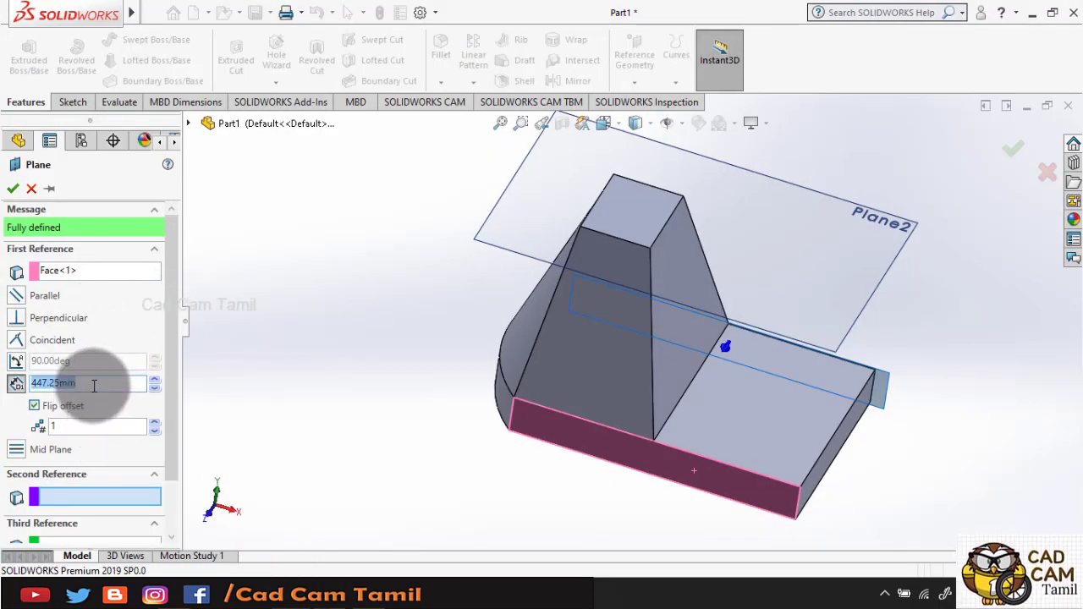
type("450/")
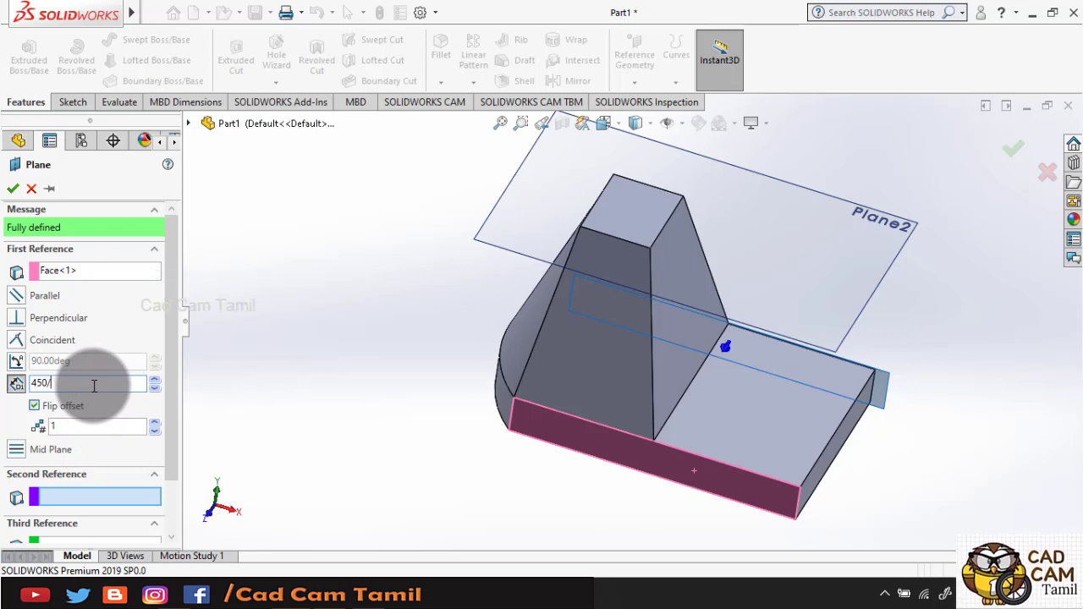
type("2")
key("Return")
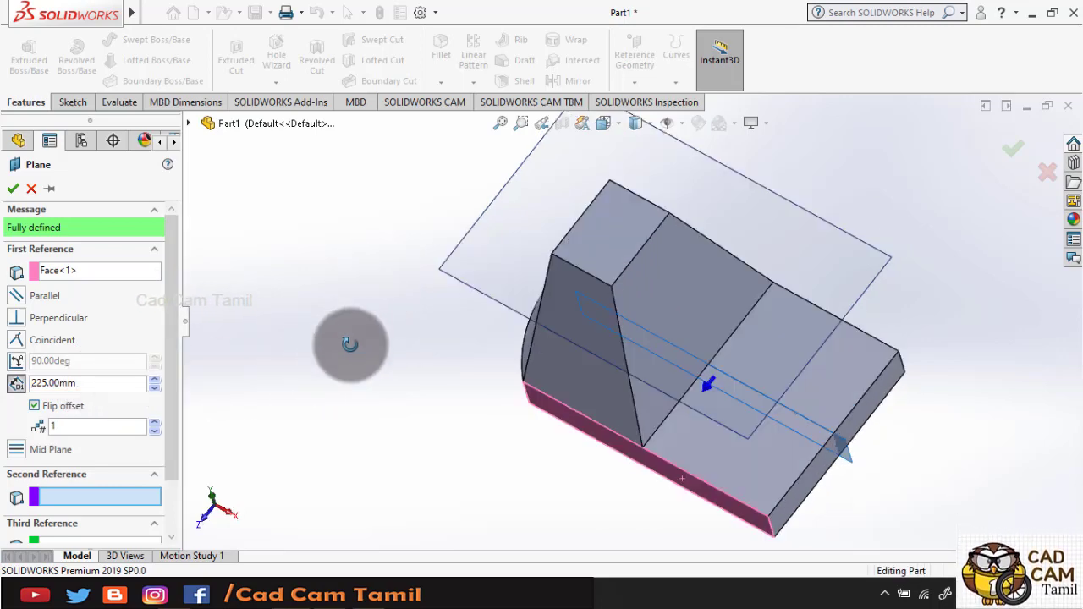
middle_click_drag(398, 317, 342, 357)
left_click(1013, 149)
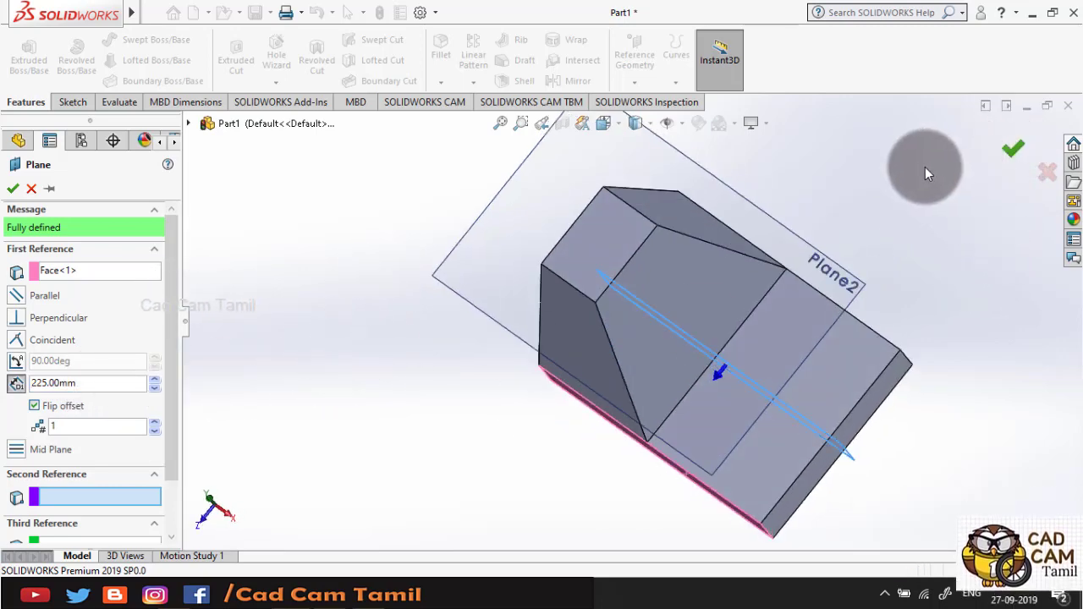
mouse_move(471, 436)
middle_mouse_down()
mouse_move(561, 225)
mouse_move(513, 307)
mouse_move(785, 483)
middle_mouse_up()
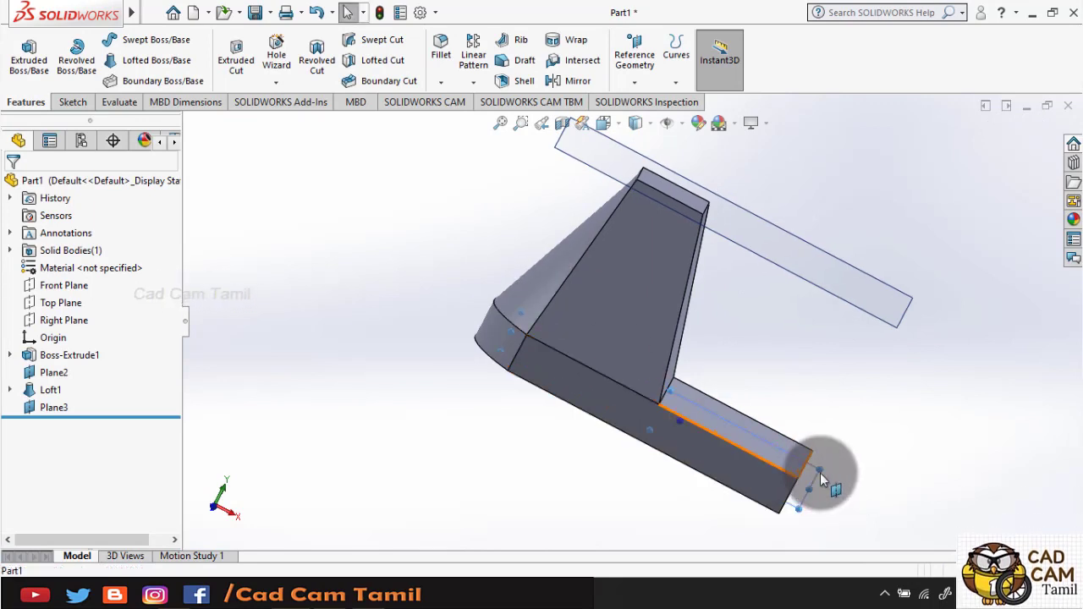
On Plane3, sketch a horizontal line off the tower's sloped face and a slanted line down to the base.
left_click(890, 427)
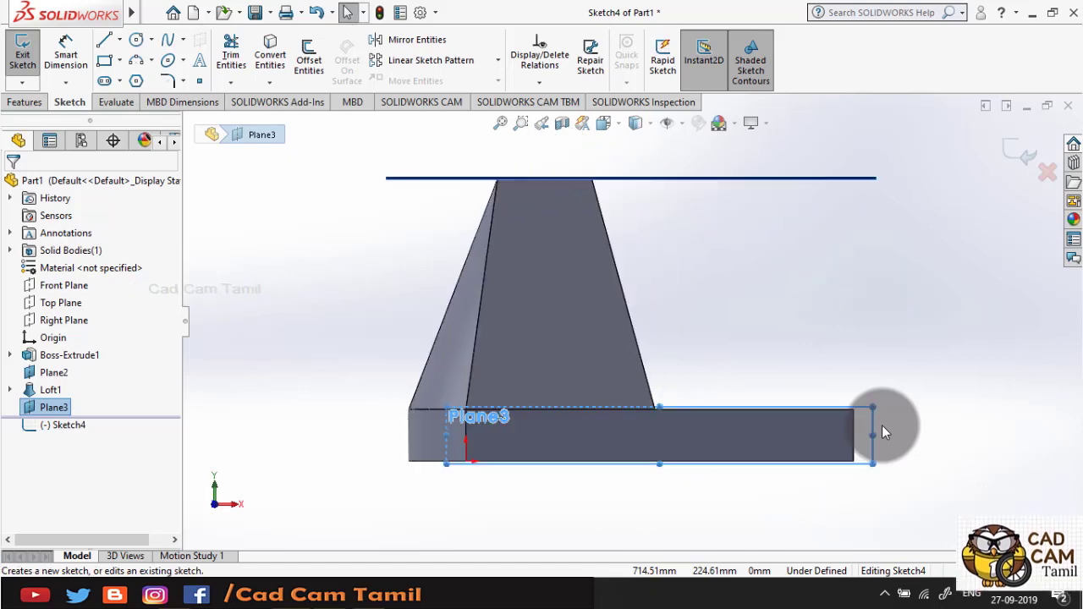
left_click(105, 42)
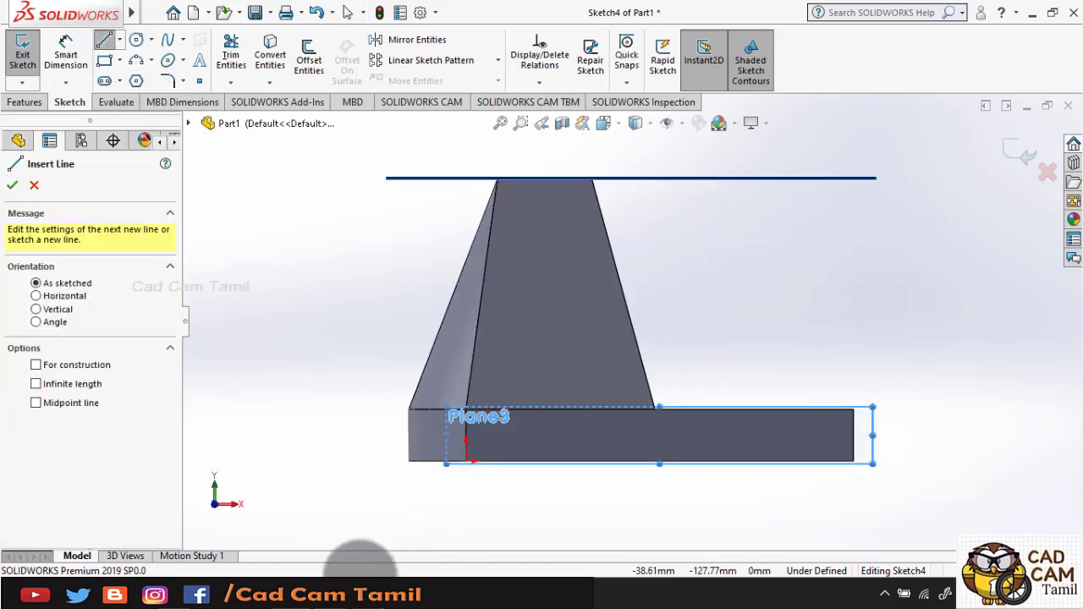
left_click(348, 593)
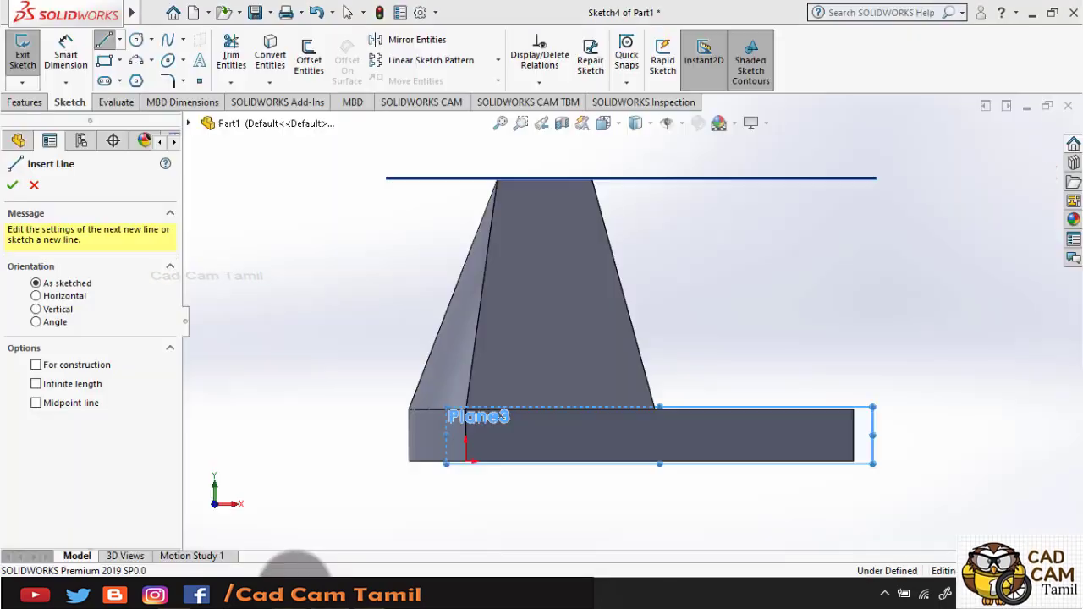
left_click(617, 269)
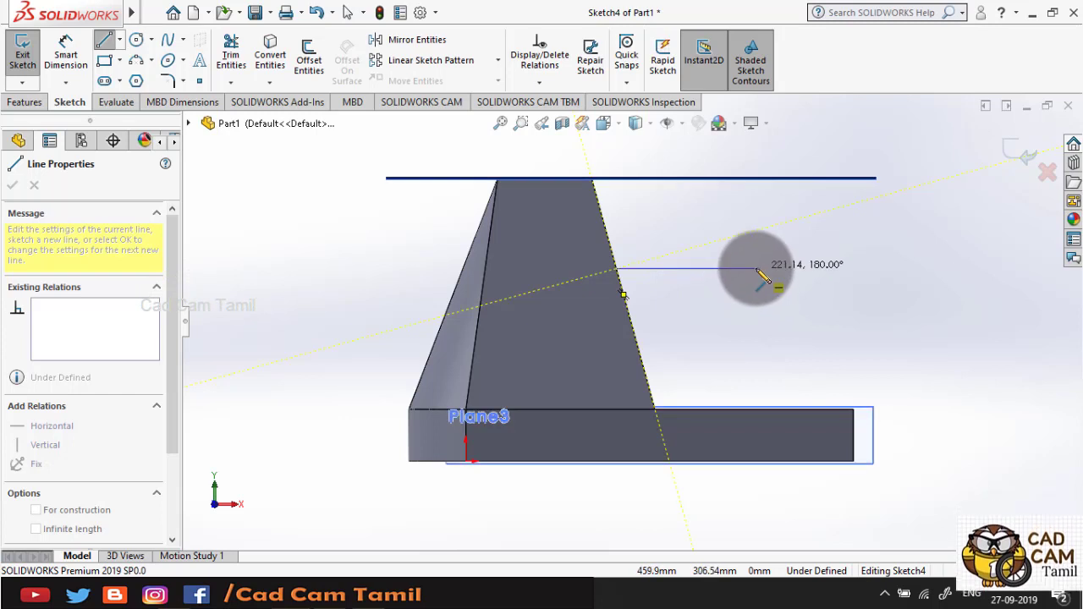
left_click(756, 269)
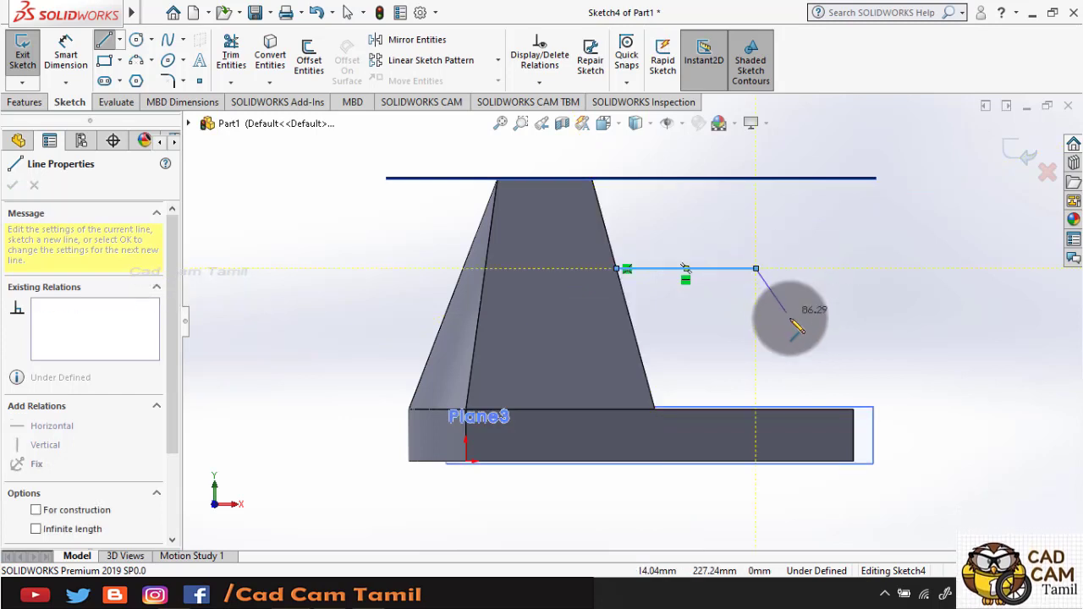
left_click(828, 412)
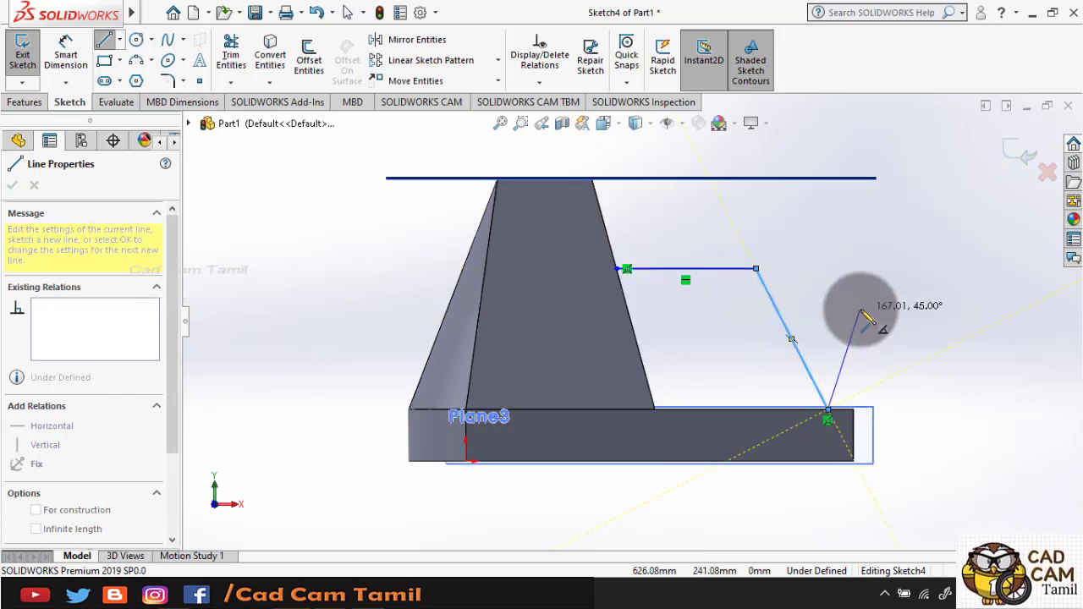
key("Escape")
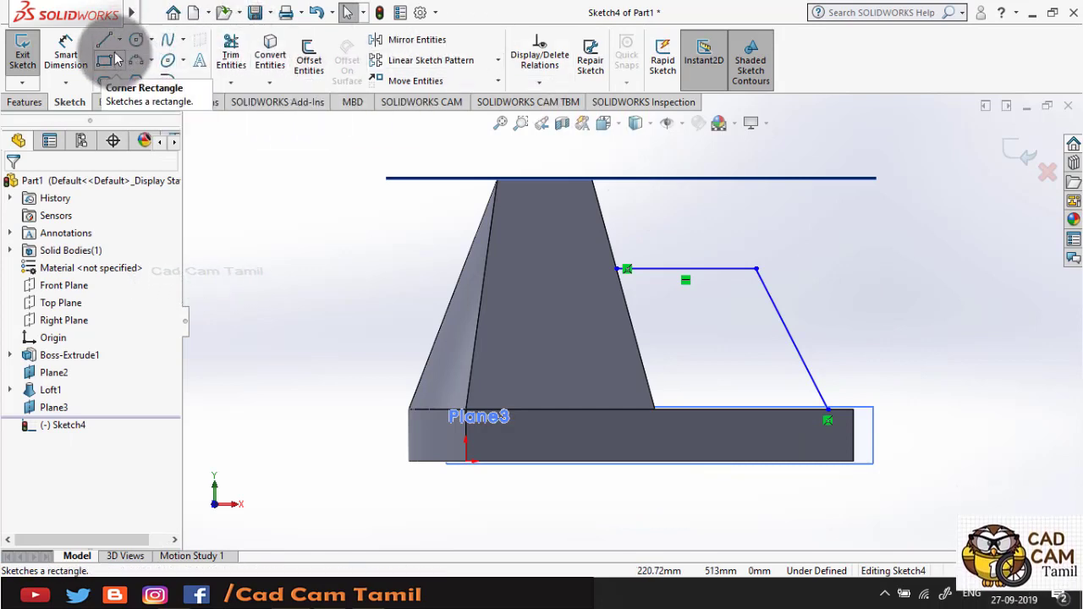
Dimension the horizontal rib line 200 mm above the base top.
left_click(78, 55)
left_click(721, 271)
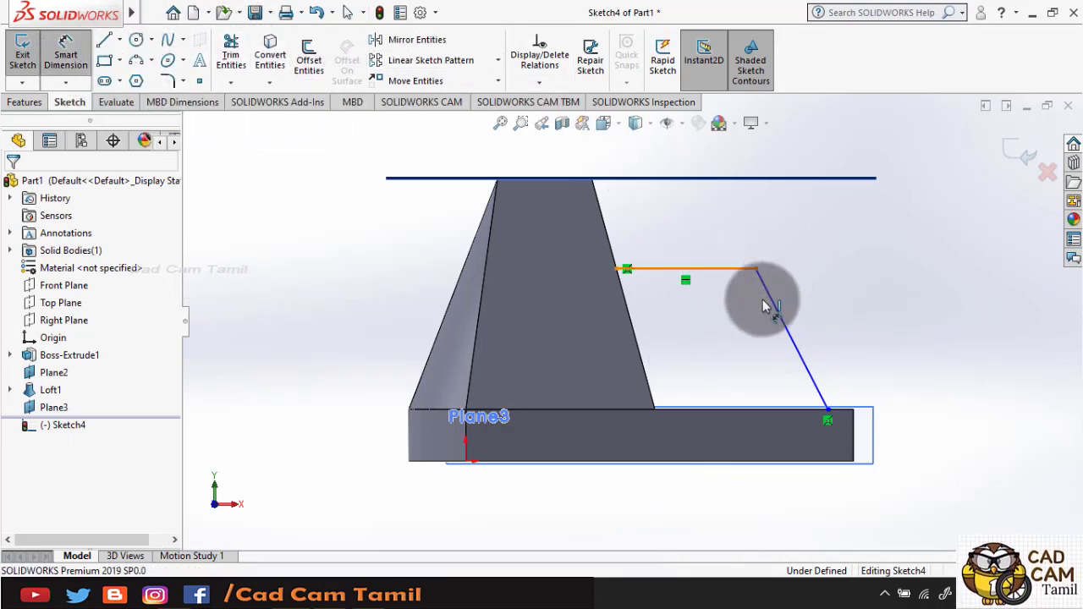
left_click(720, 413)
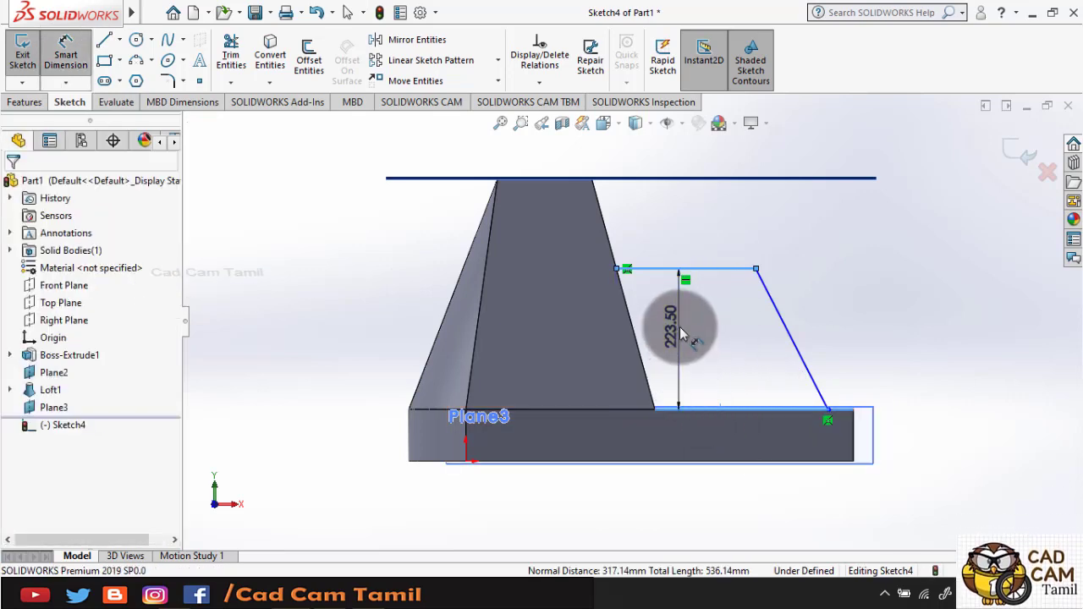
left_click(681, 334)
type("200")
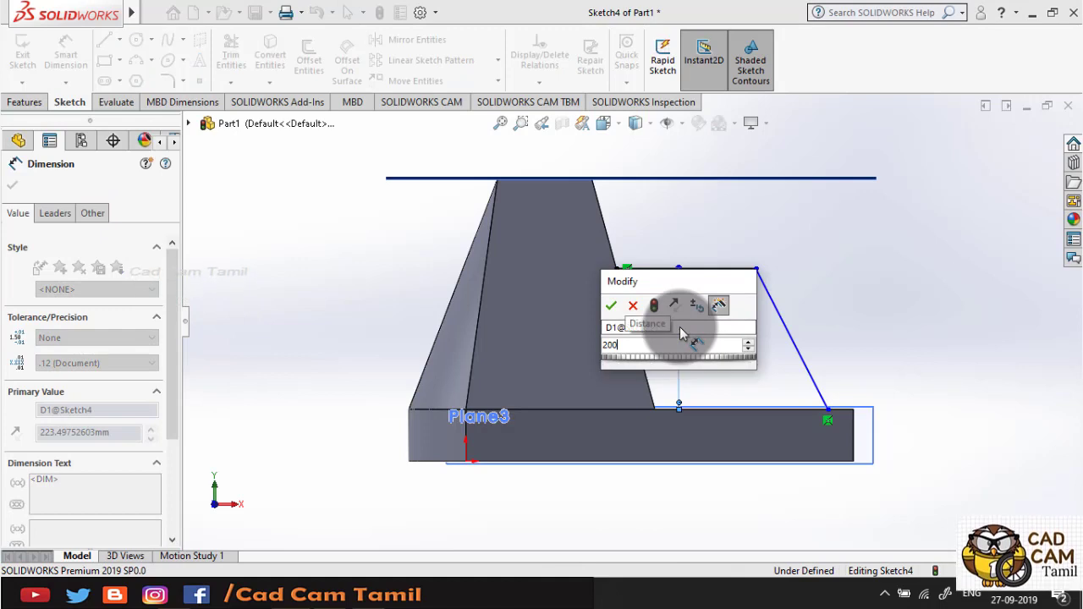
key("Return")
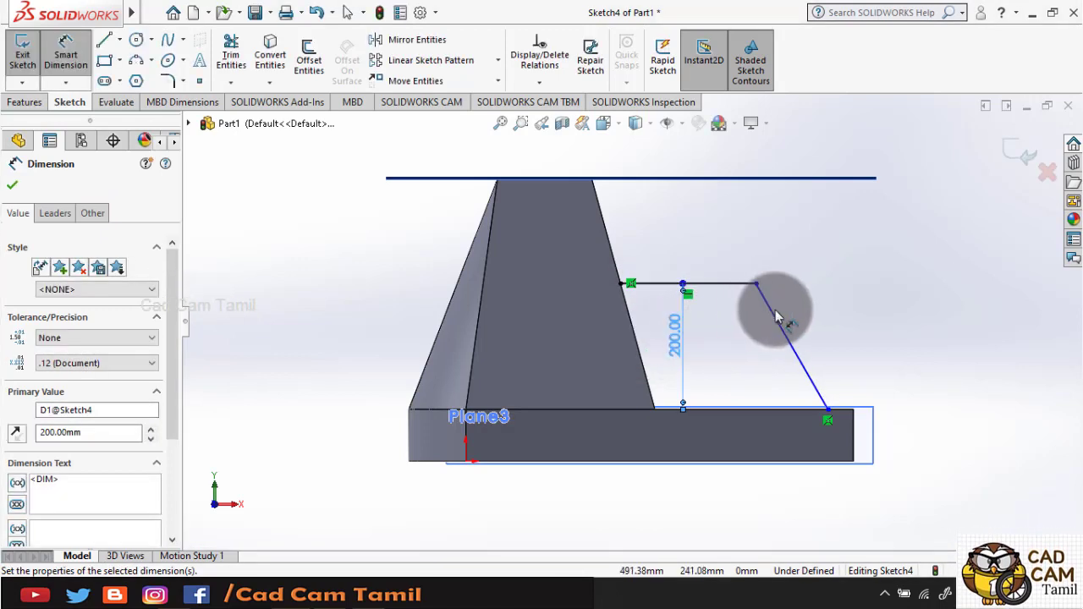
Dimension the slanted rib line at 60° to the horizontal line.
left_click(773, 313)
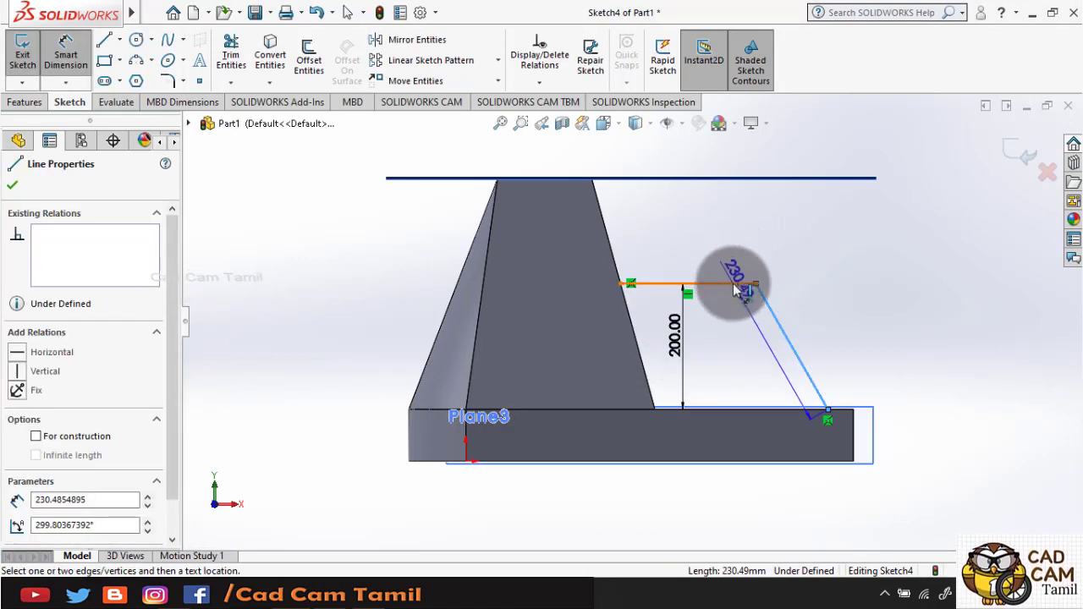
left_click(737, 290)
left_click(796, 302)
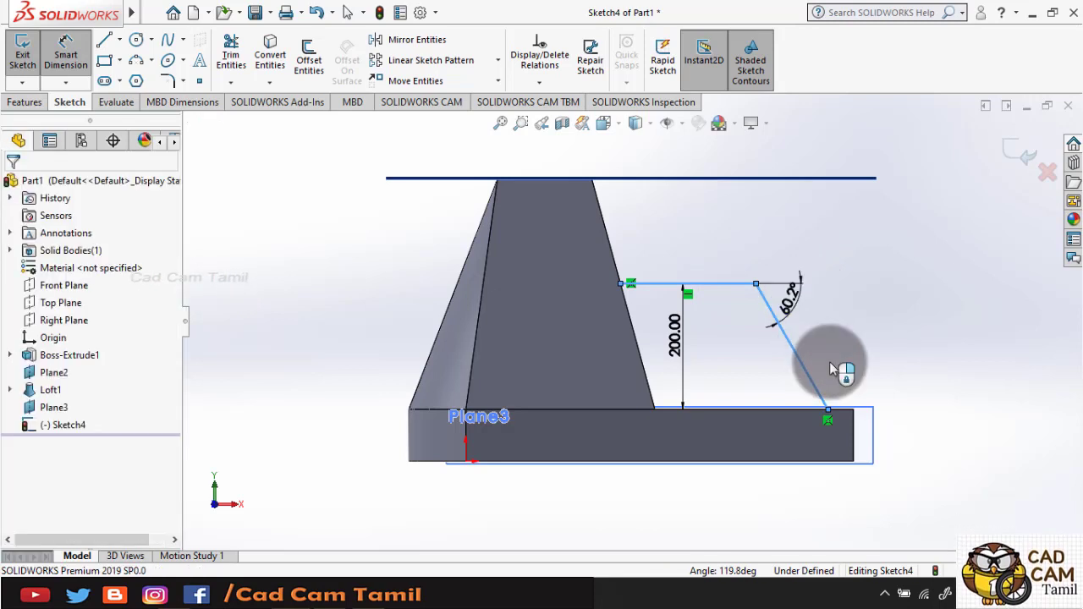
type("60")
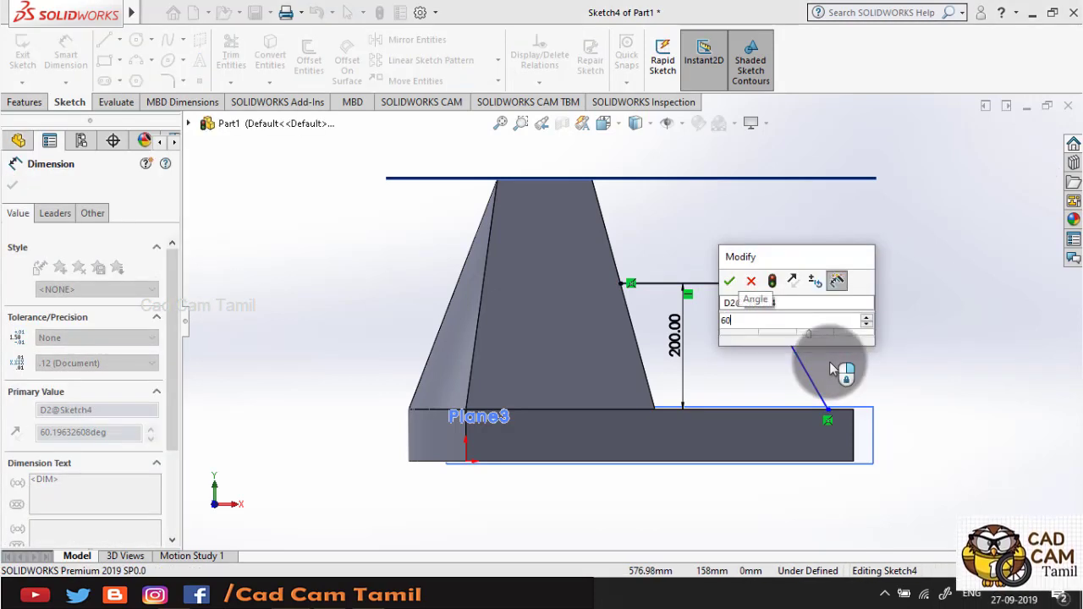
key("Return")
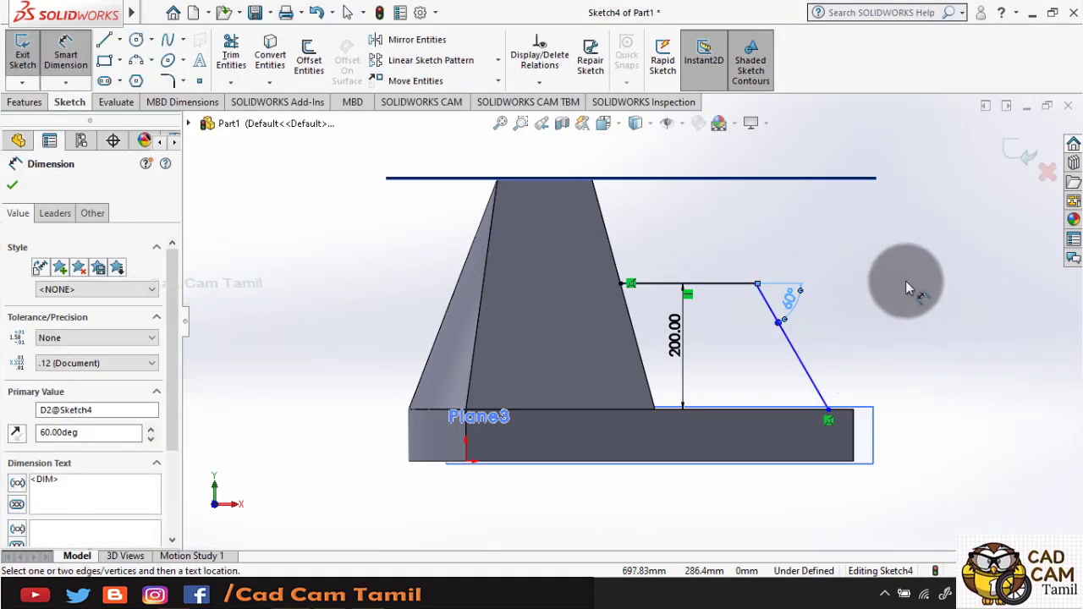
key("Escape")
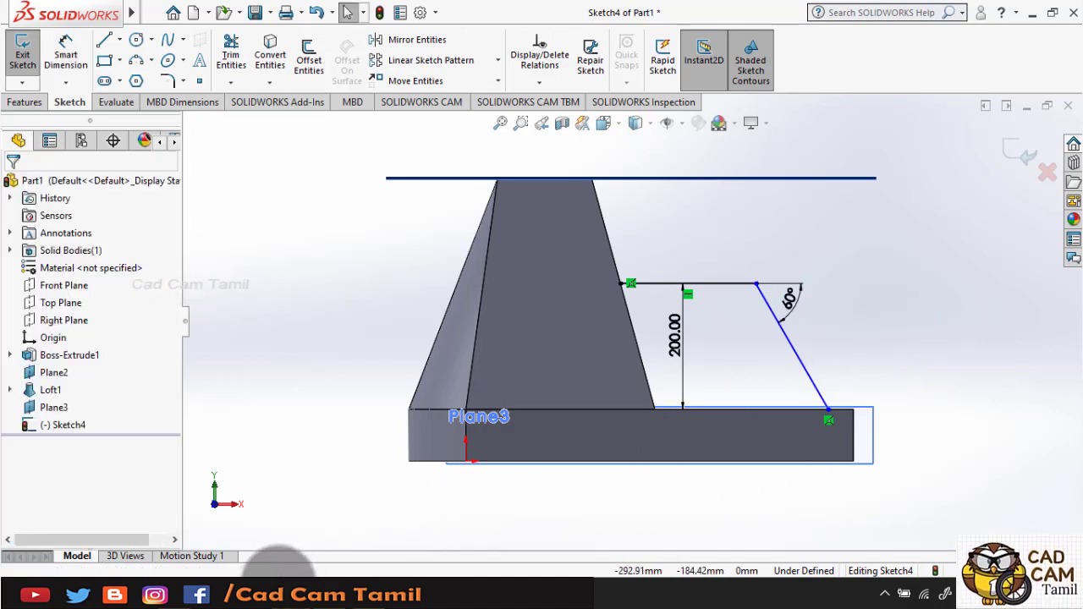
left_click(302, 565)
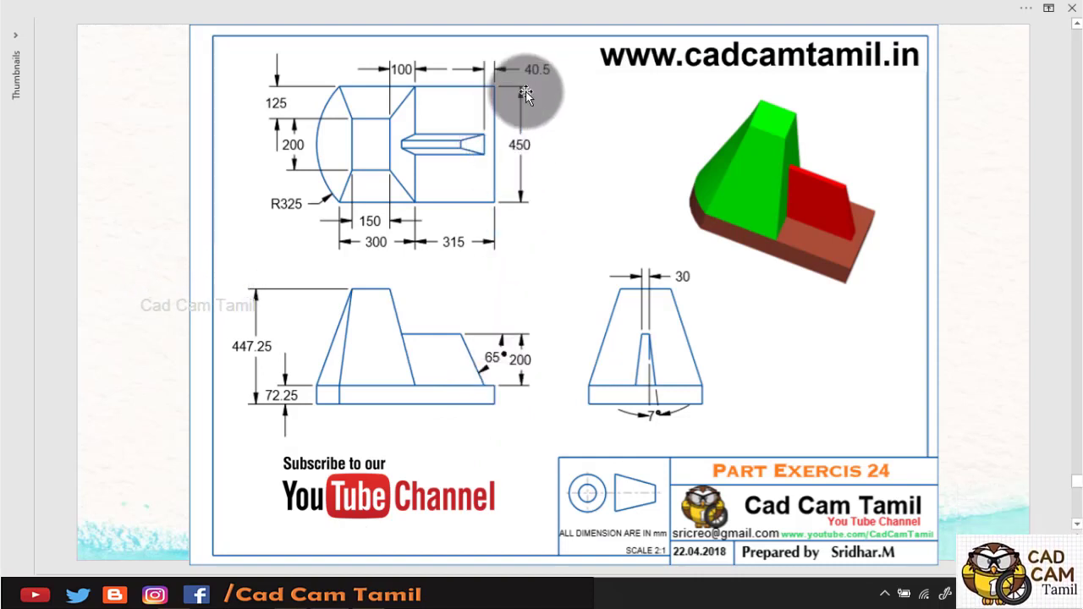
Return from the reference drawing to the SOLIDWORKS sketch.
key("alt+Tab")
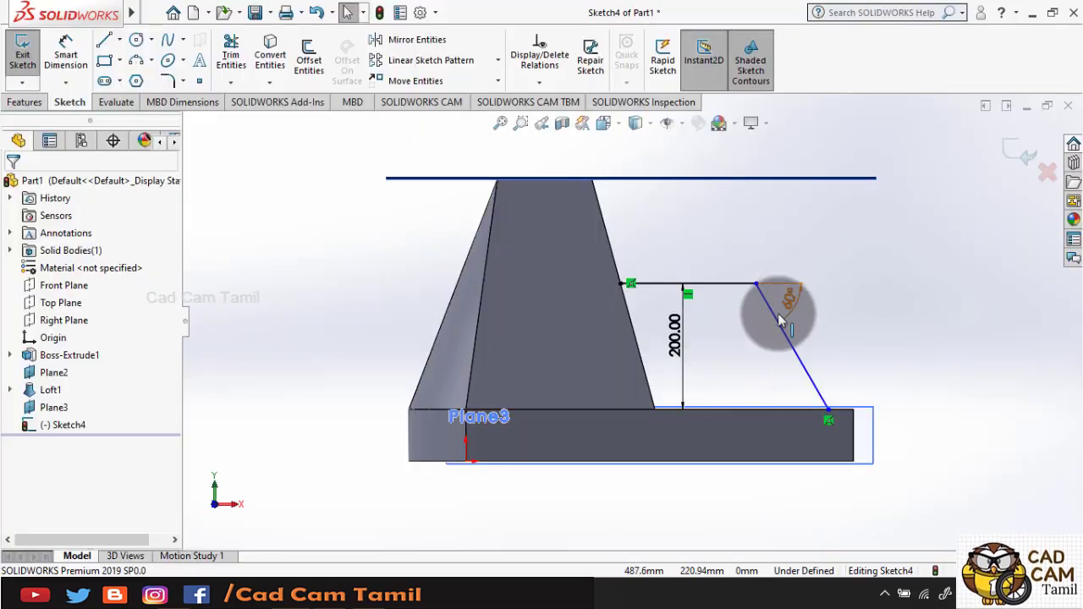
Change the rib's angle dimension from 60° to 65°.
left_click(785, 295)
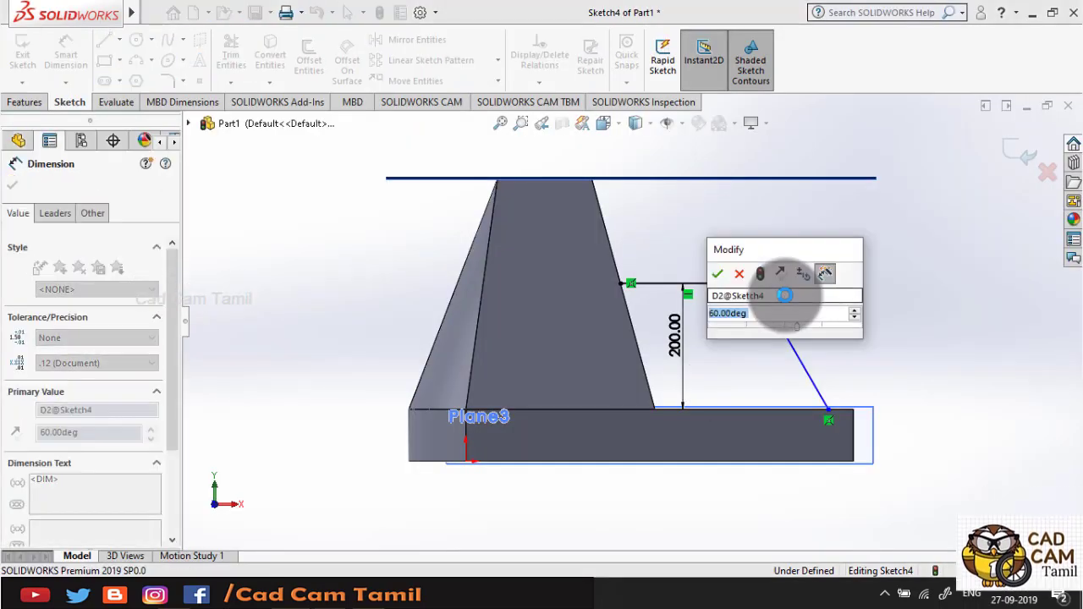
type("65")
key("Return")
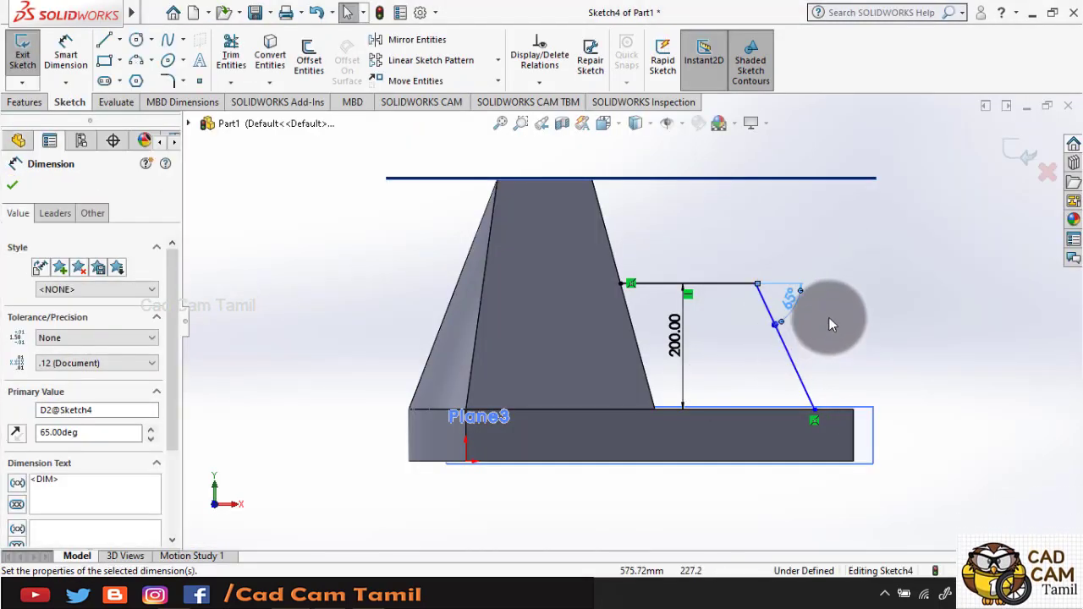
left_click(815, 417)
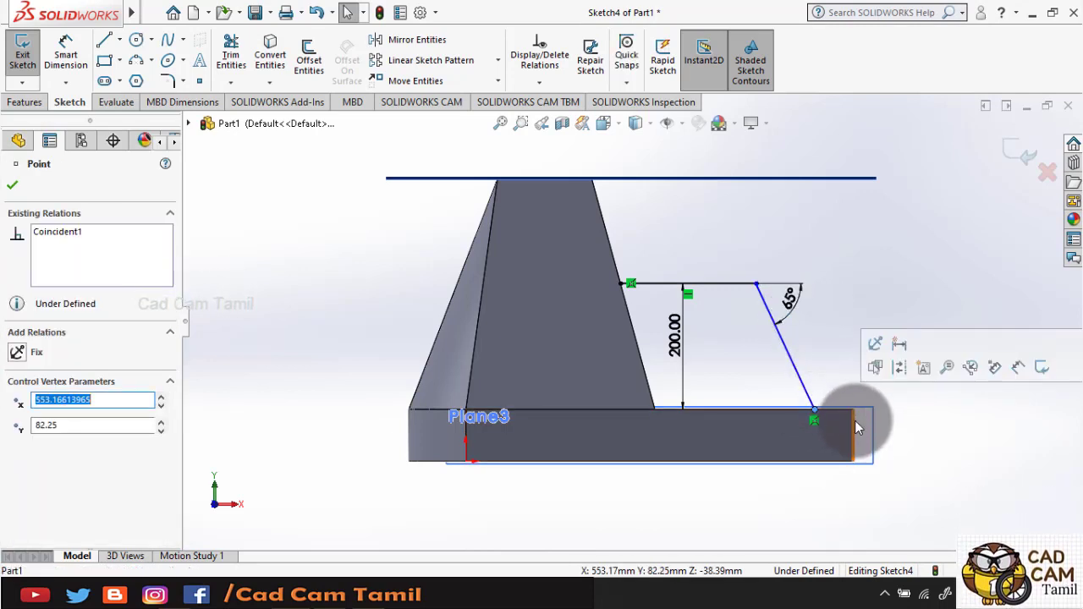
left_click(826, 375)
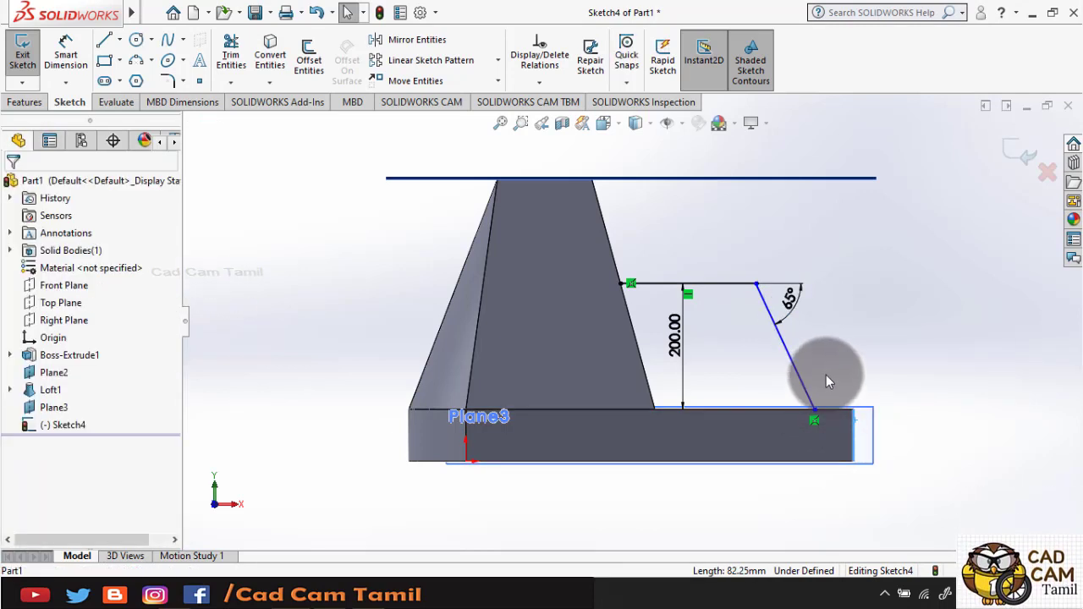
Dimension the slanted line's foot 40.50 mm from the base's right end.
left_click(66, 52)
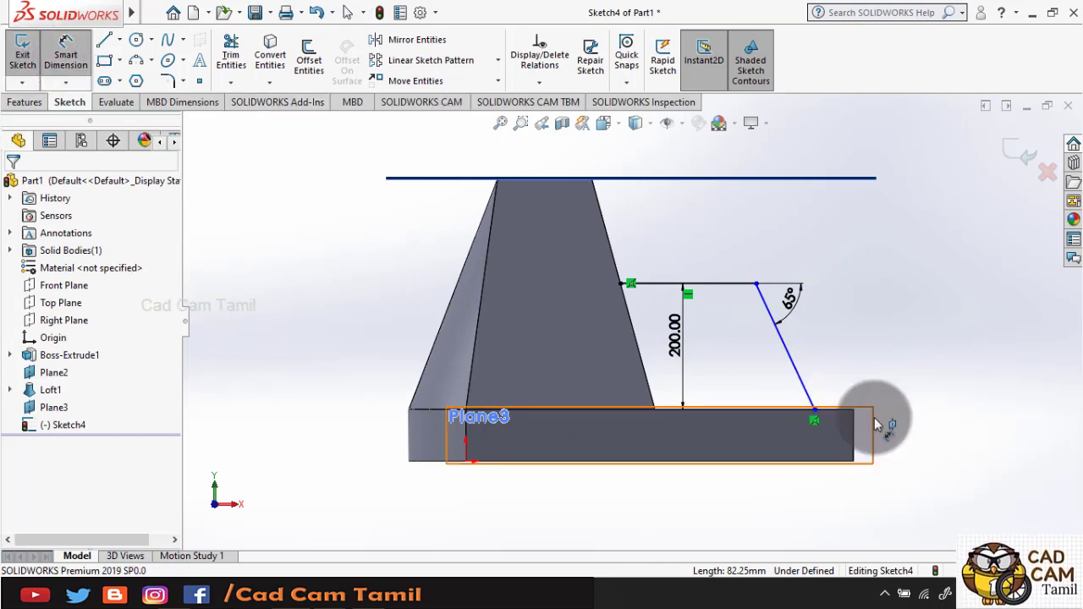
left_click(857, 436)
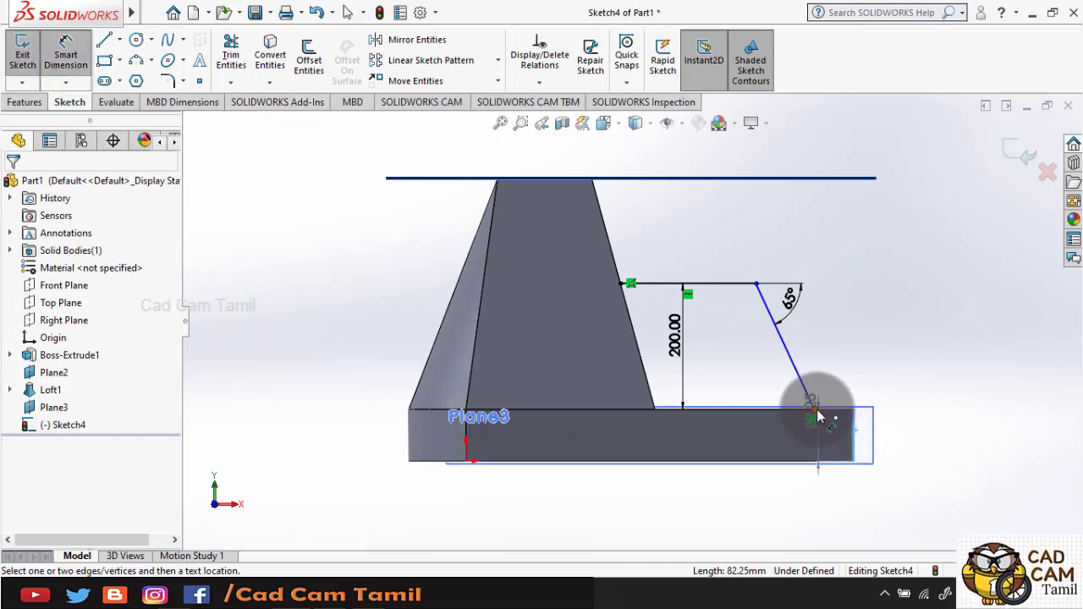
left_click(814, 415)
left_click(833, 378)
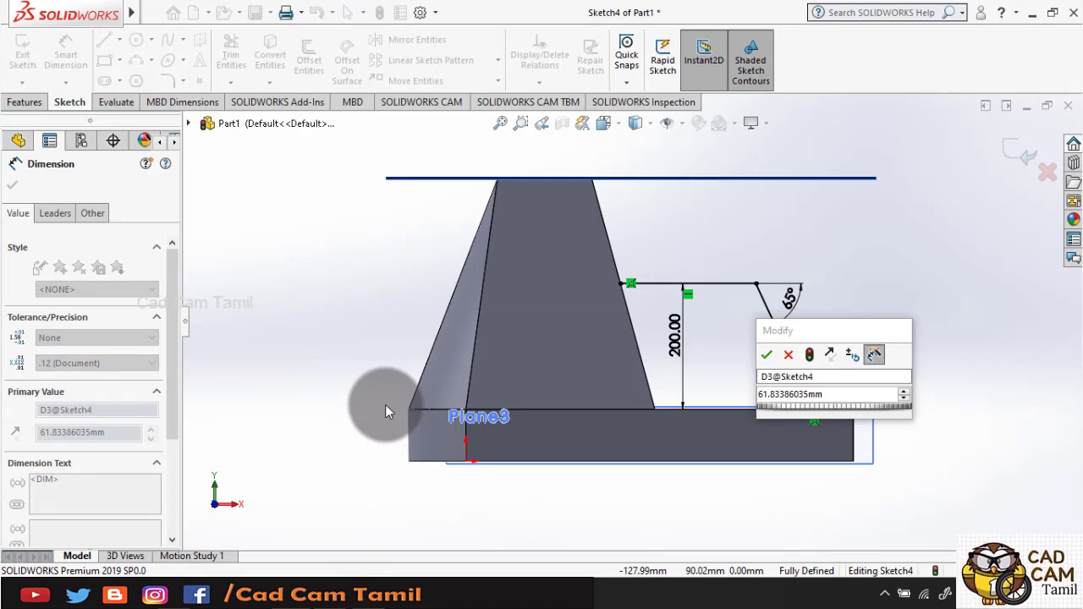
double_click(817, 395)
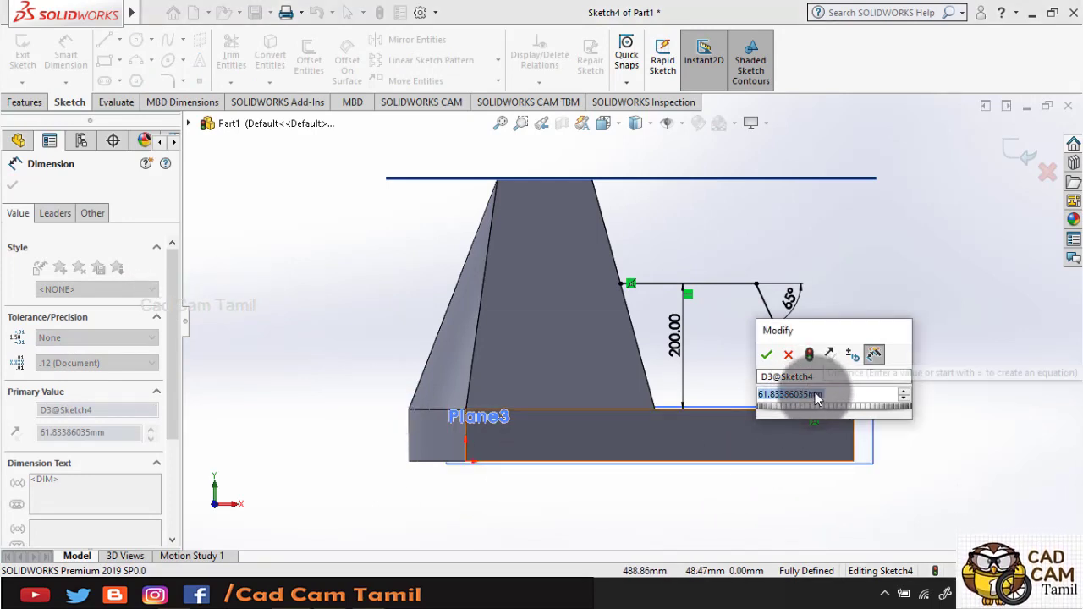
type("40.5")
key("Return")
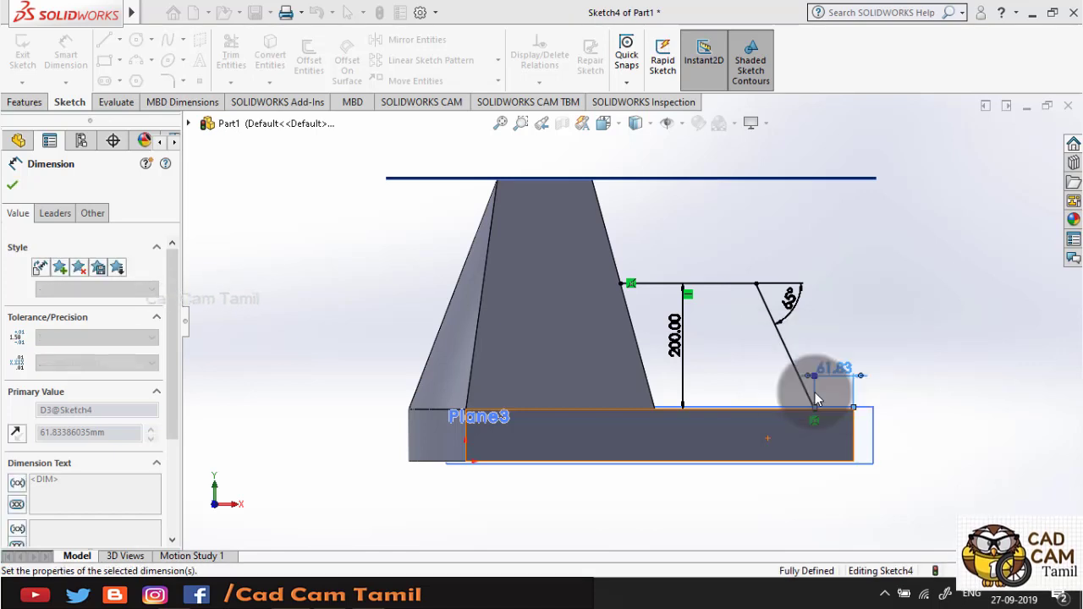
left_click(925, 286)
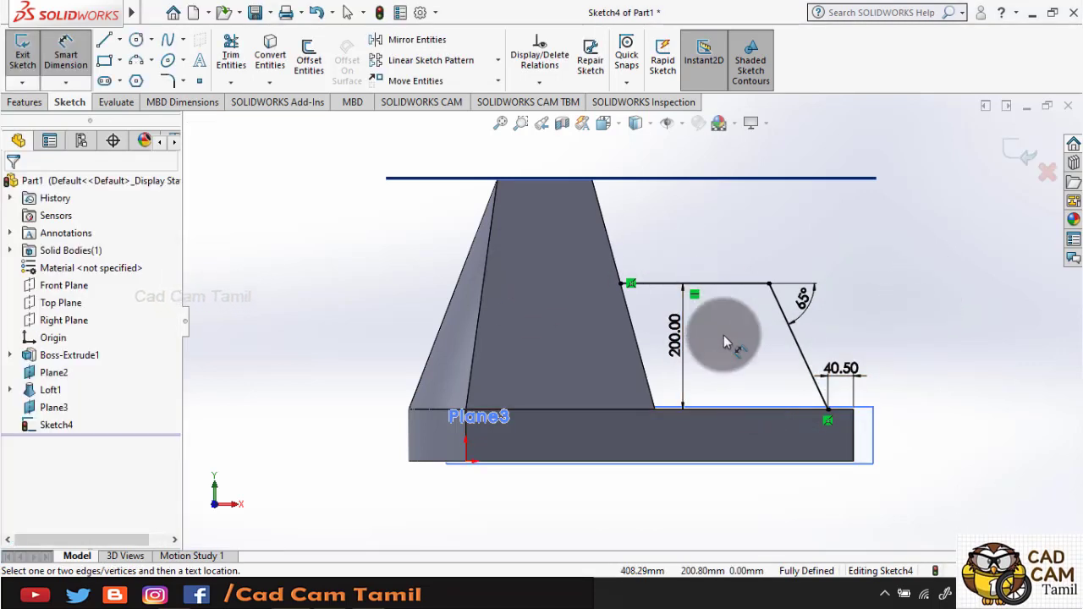
Exit Sketch4 and orbit to an angled view of the tower and base.
left_click(1021, 169)
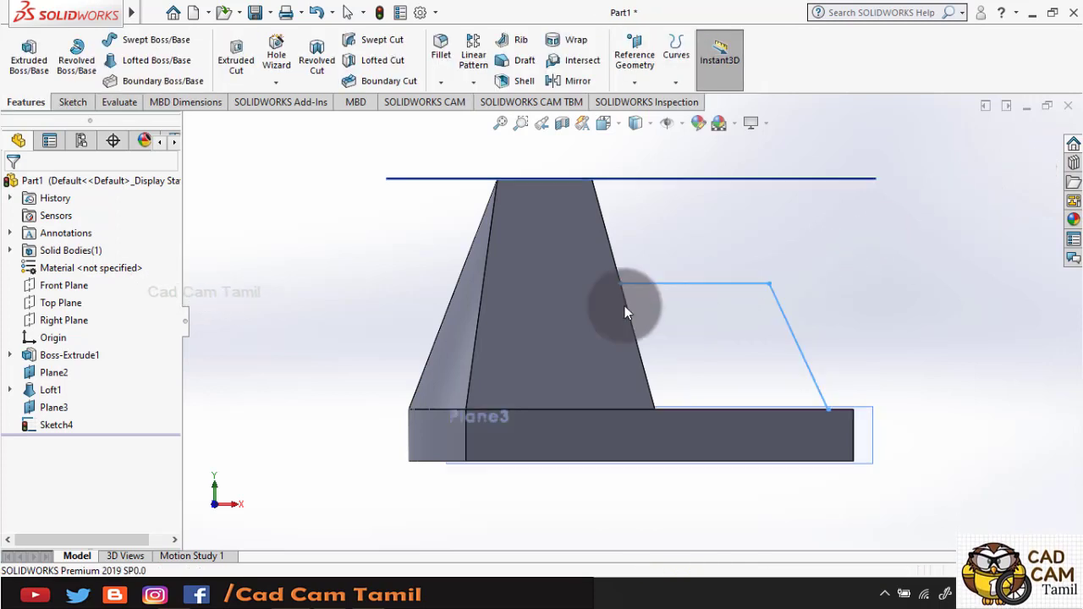
middle_click_drag(379, 245, 363, 177)
middle_click_drag(375, 242, 330, 307)
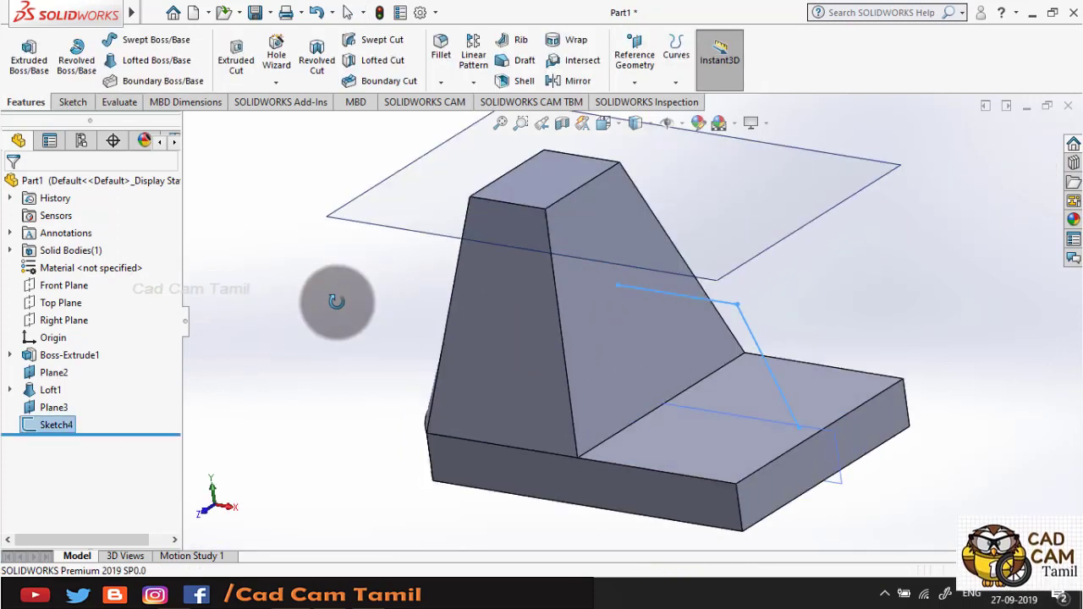
left_click(331, 311)
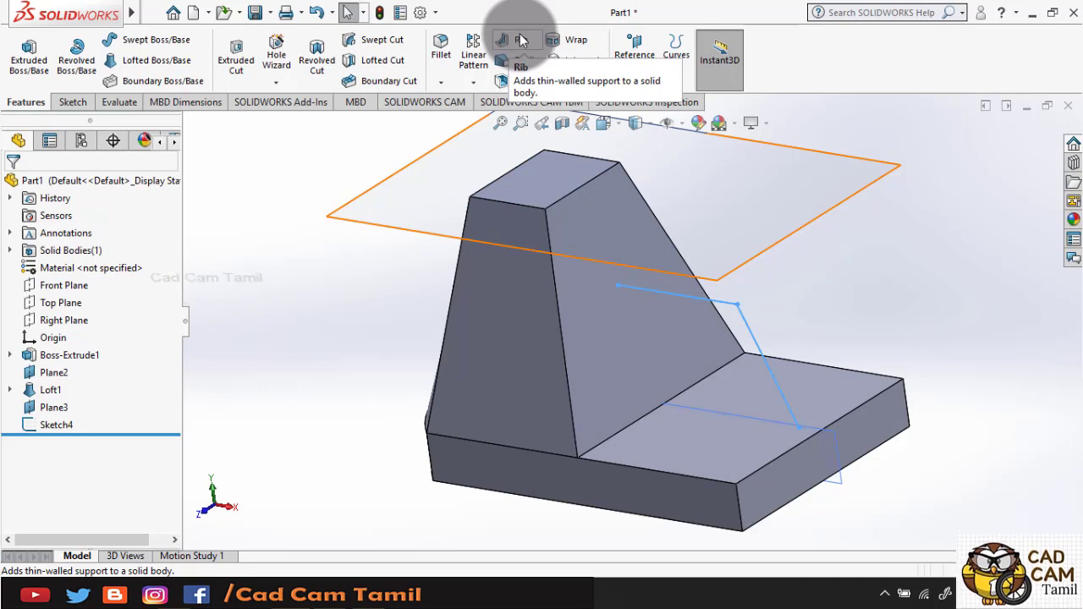
Start a Rib on Sketch4 and compare its 10 mm preview against the reference drawing.
left_click(521, 39)
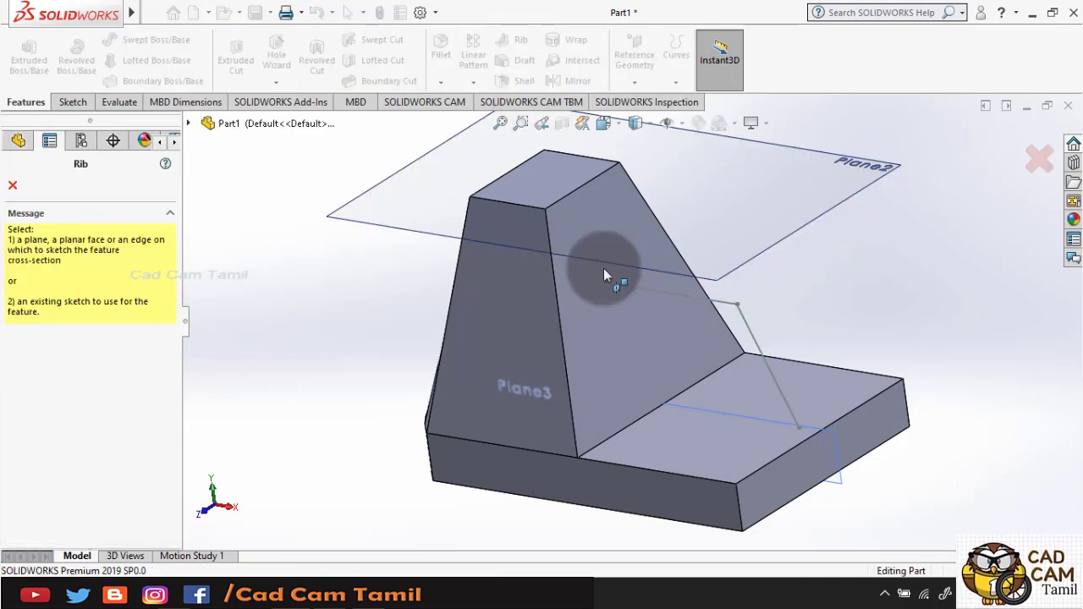
left_click(758, 350)
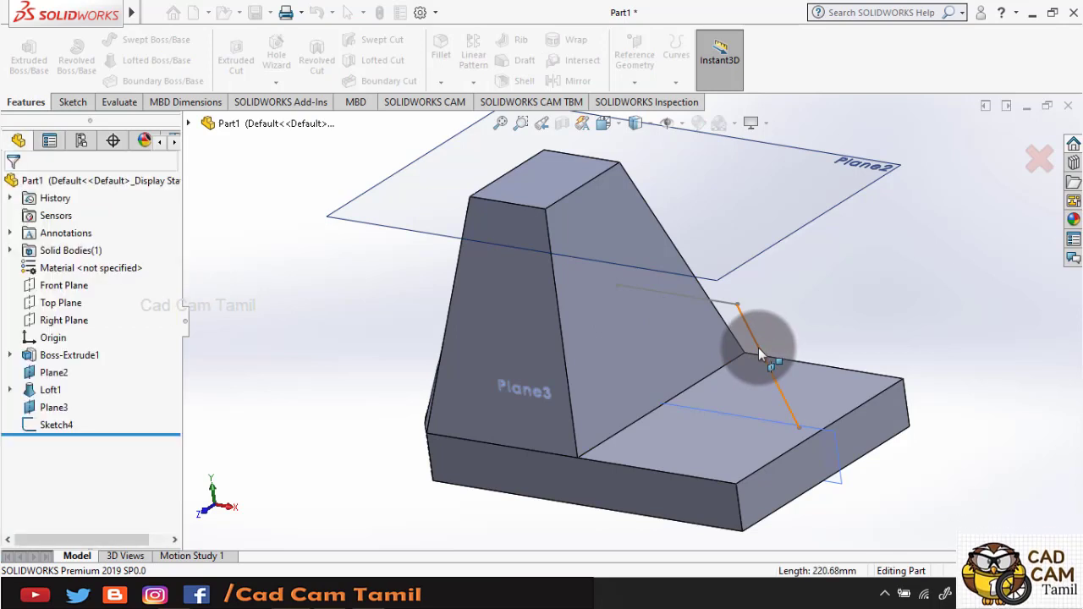
middle_click_drag(398, 254, 375, 295)
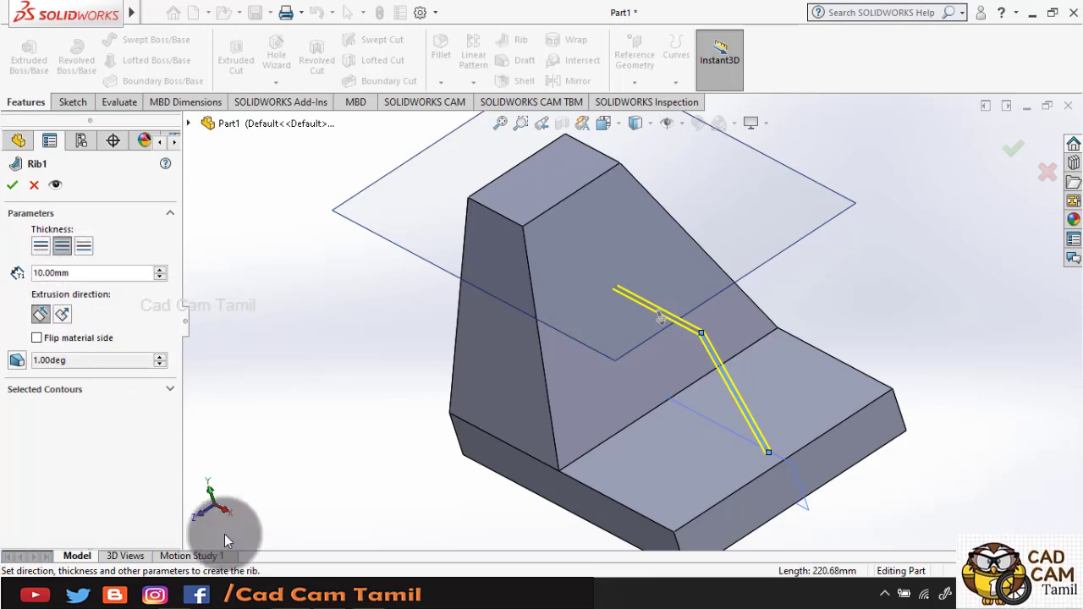
key("alt+Tab")
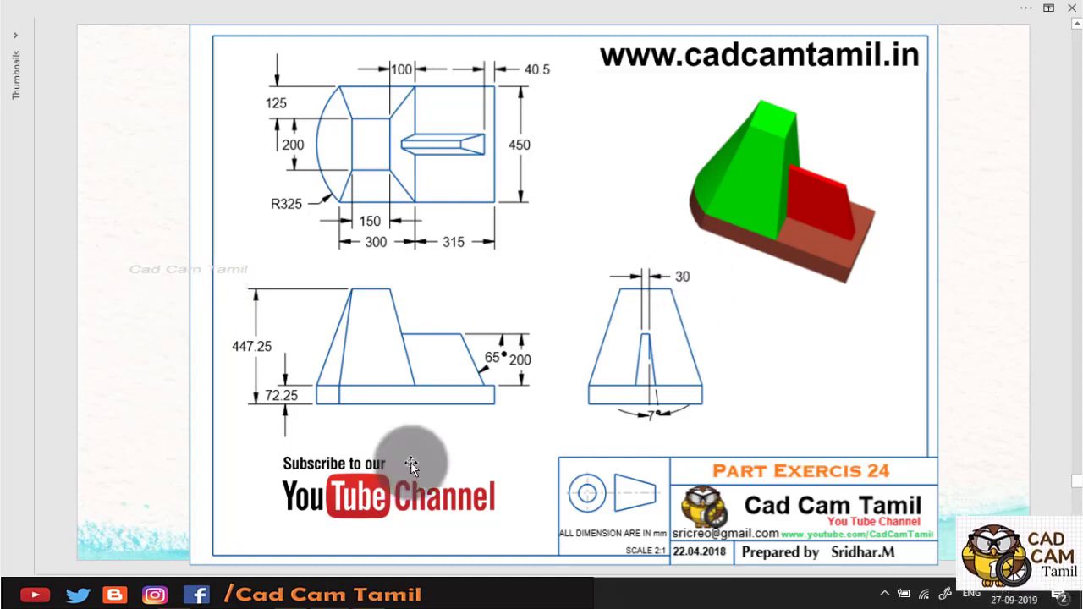
key("alt+Tab")
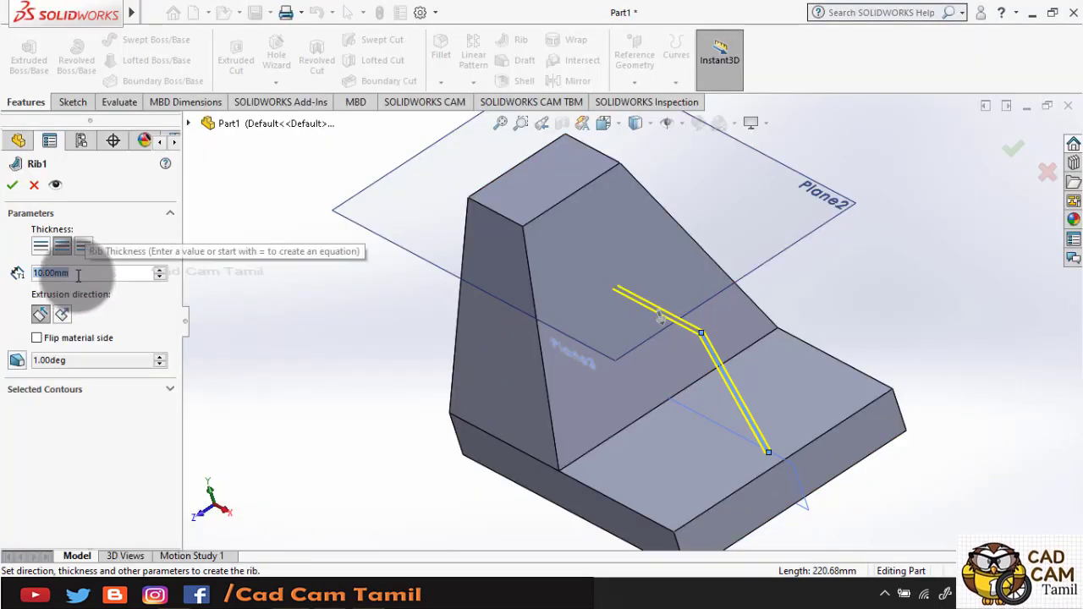
Set the rib thickness to 30 mm and inspect it in detailed preview.
type("30")
key("Return")
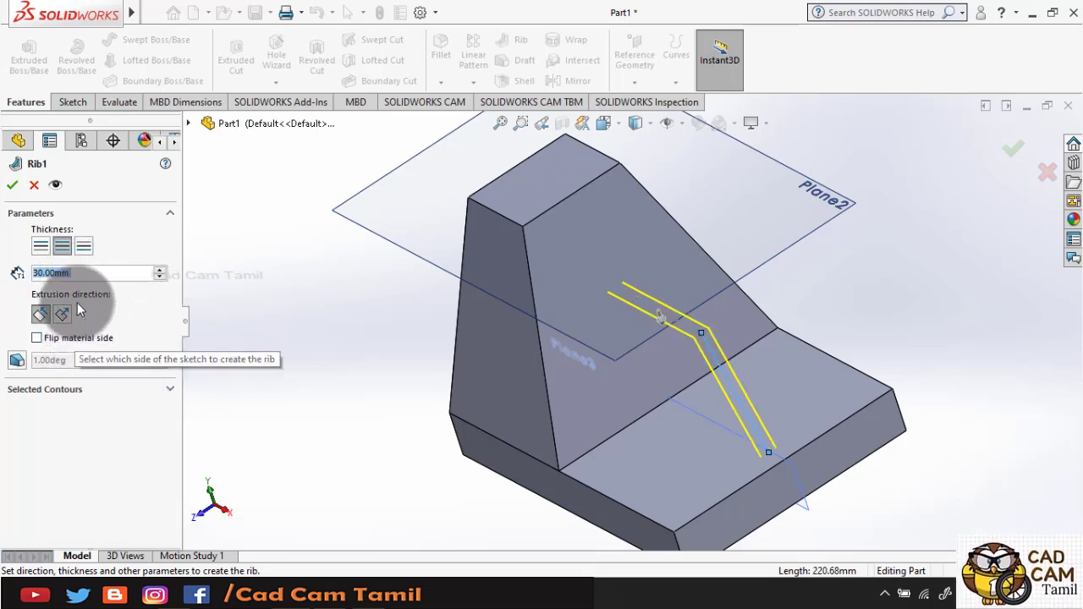
left_click(56, 184)
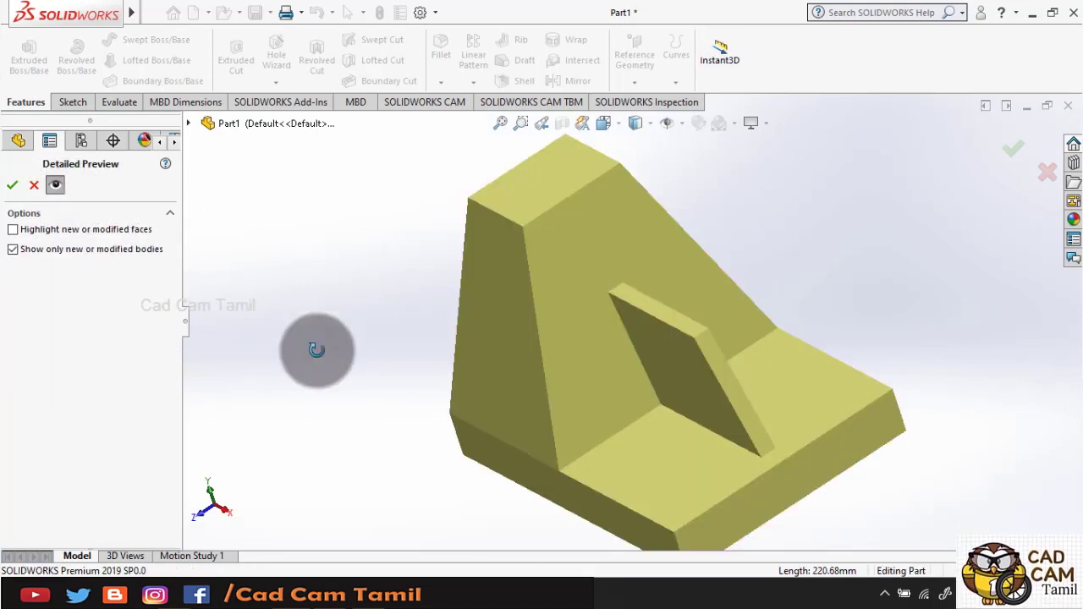
mouse_move(314, 348)
middle_mouse_down()
mouse_move(324, 387)
mouse_move(363, 373)
mouse_move(638, 409)
middle_mouse_up()
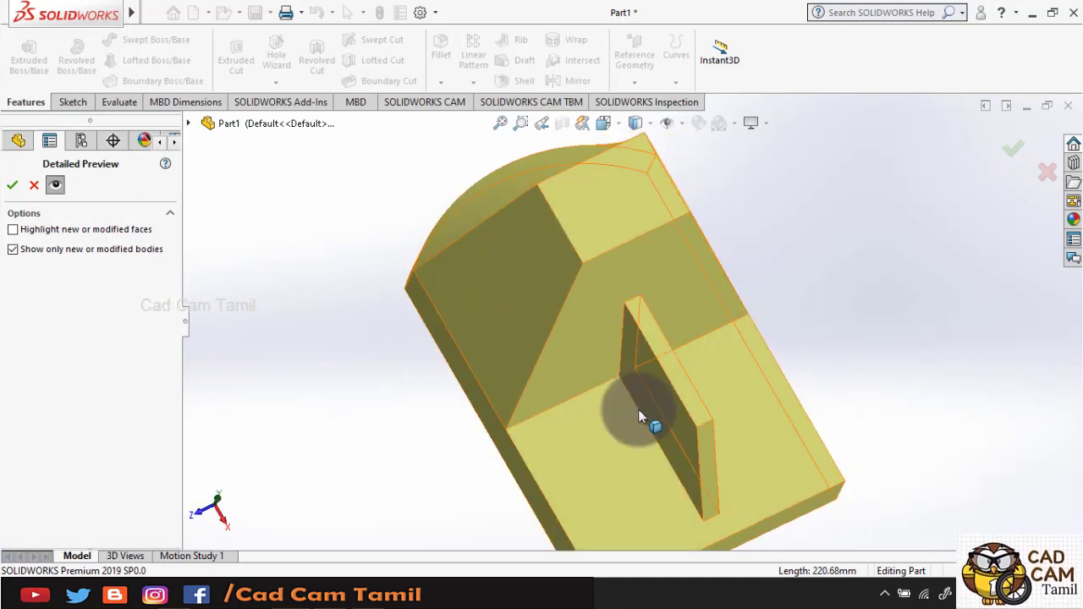
left_click(56, 186)
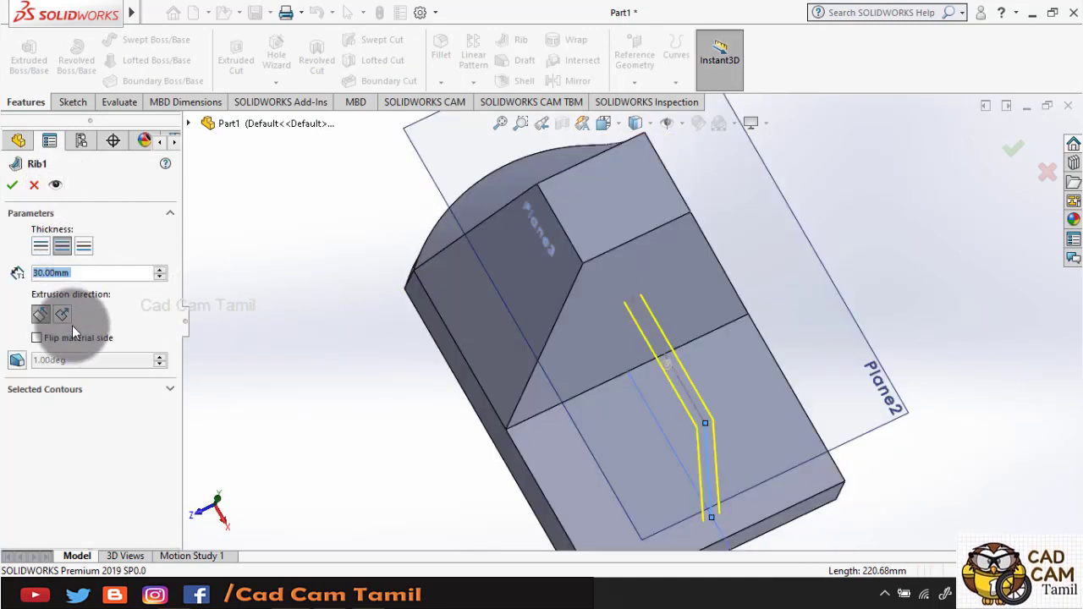
Add a 7° draft to the rib, preview it, and accept Rib1.
left_click(18, 362)
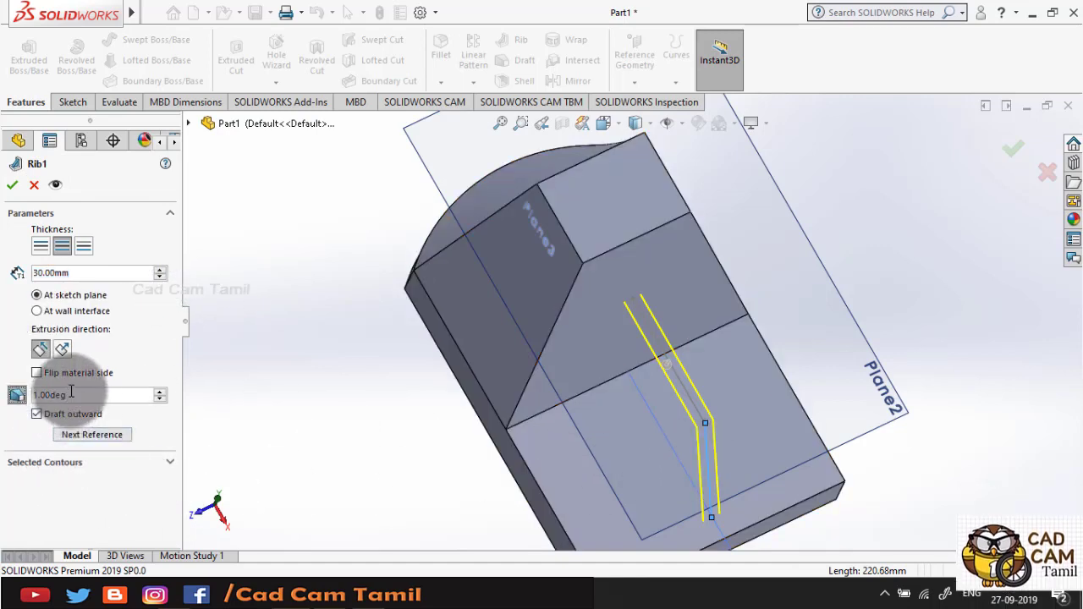
type("7")
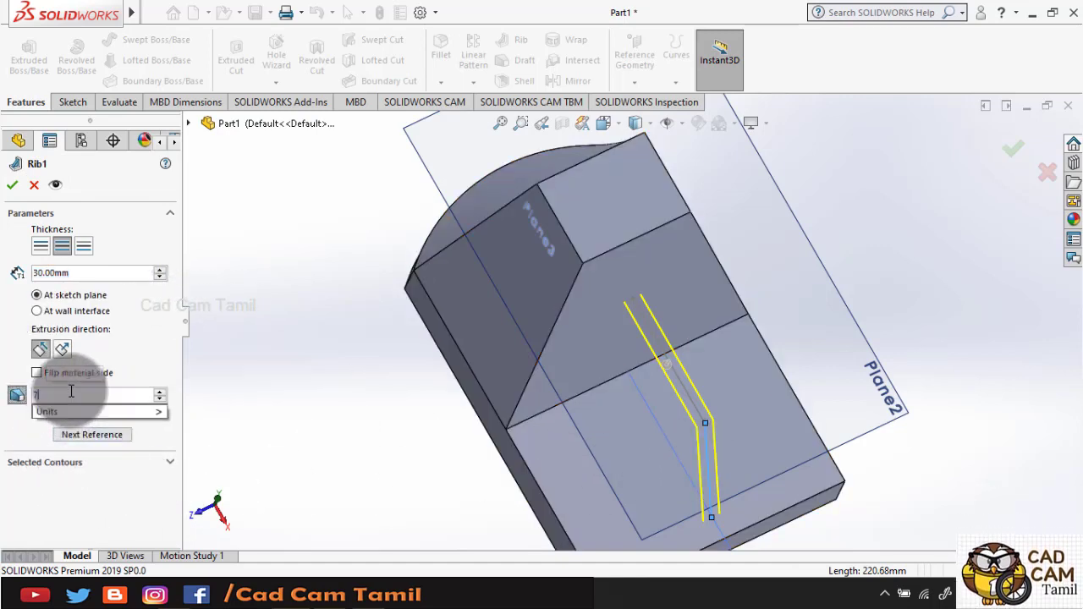
key("Return")
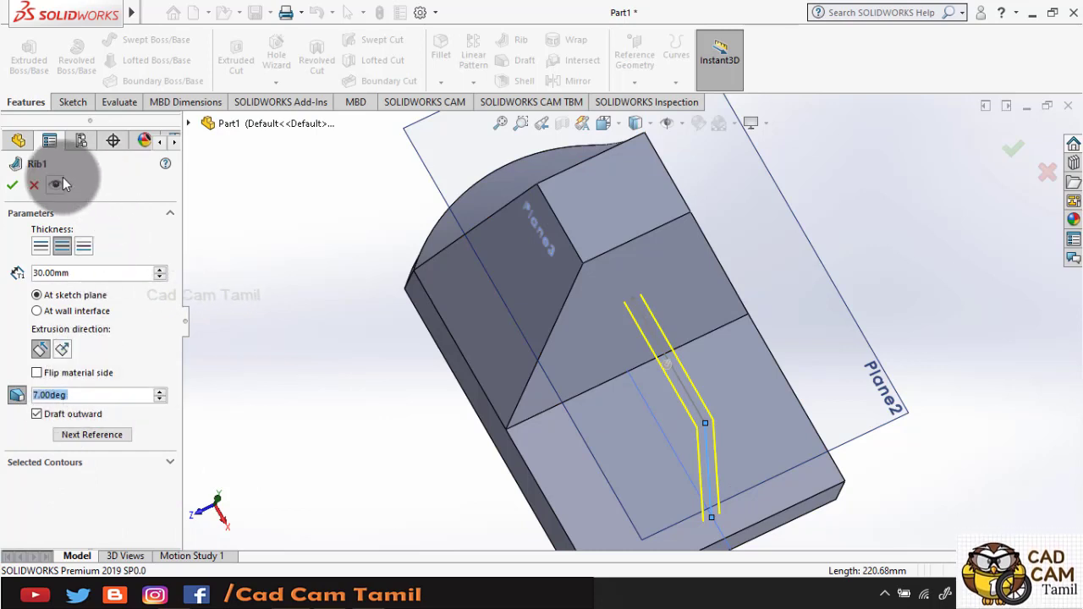
left_click(55, 185)
mouse_move(342, 295)
middle_mouse_down()
mouse_move(278, 333)
mouse_move(314, 343)
mouse_move(346, 282)
middle_mouse_up()
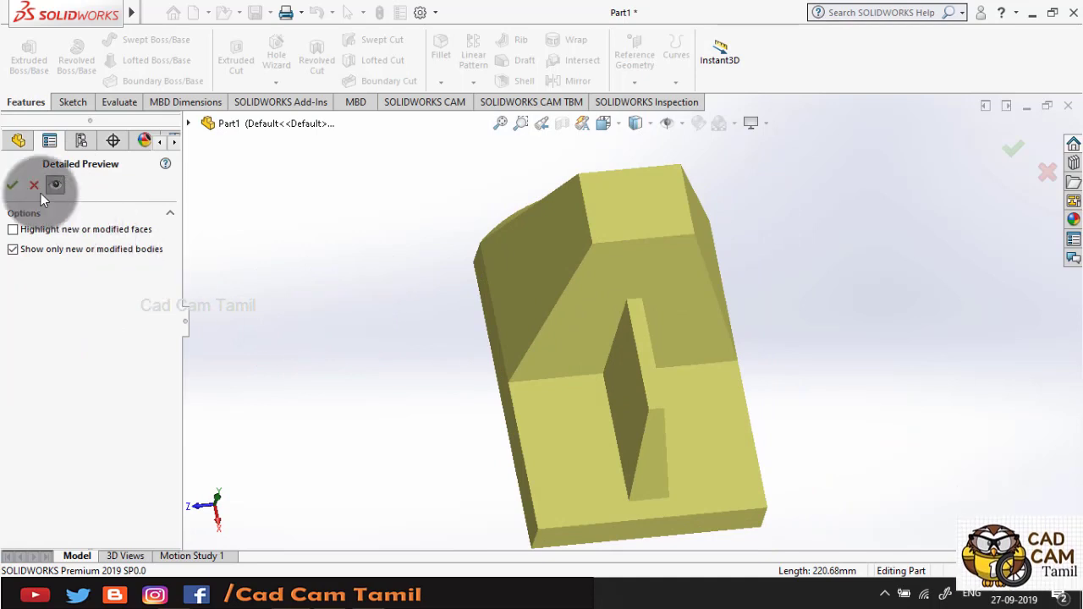
left_click(12, 185)
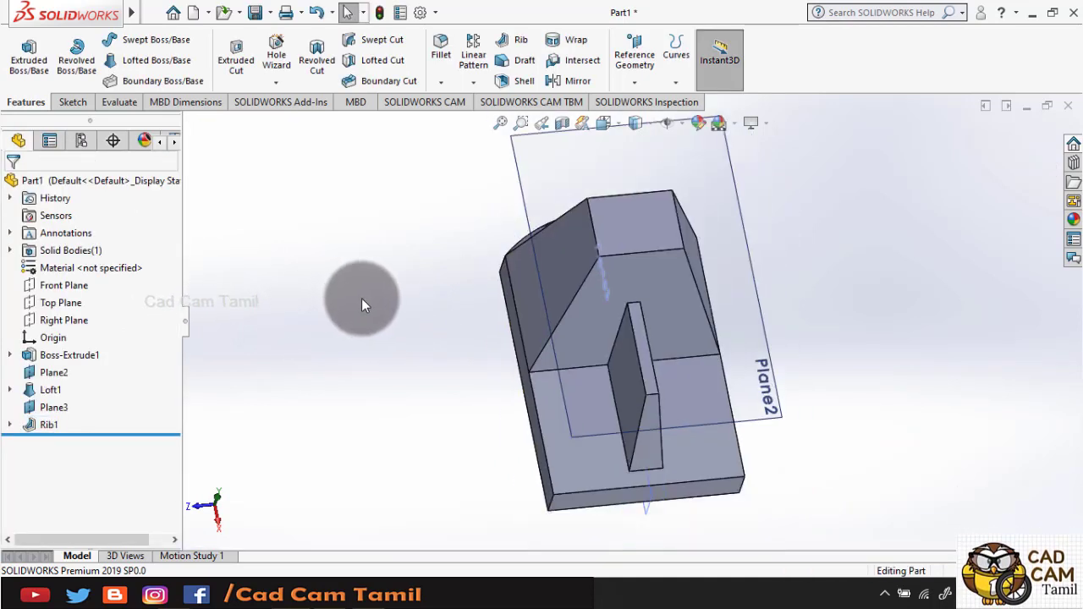
Hide Plane2 and Plane3 so only the part is visible.
mouse_move(361, 305)
middle_mouse_down()
mouse_move(423, 212)
mouse_move(448, 283)
mouse_move(652, 194)
mouse_move(585, 332)
mouse_move(379, 410)
middle_mouse_up()
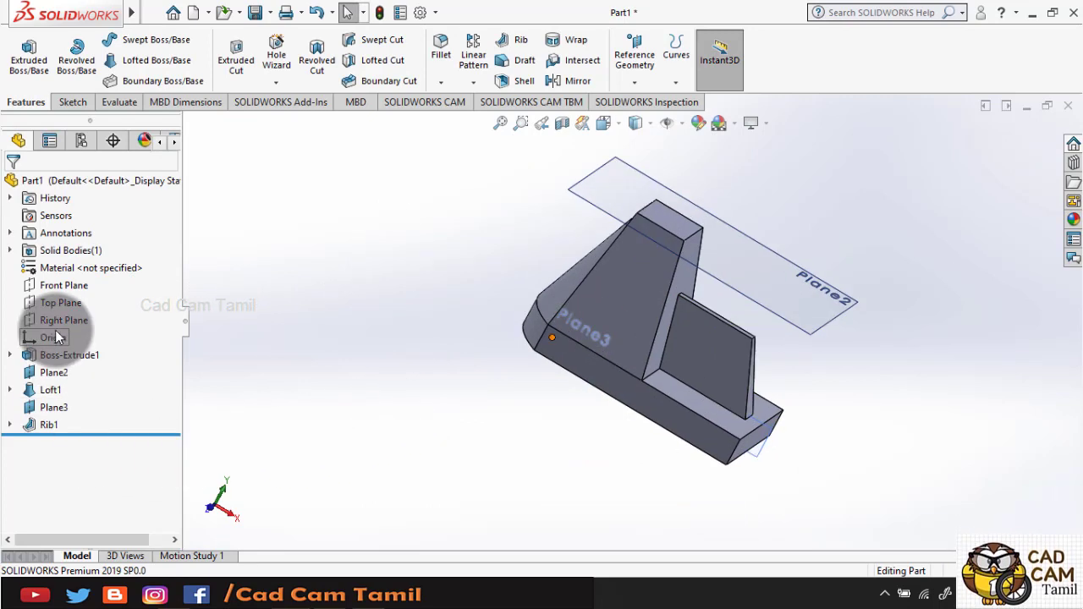
left_click(609, 209)
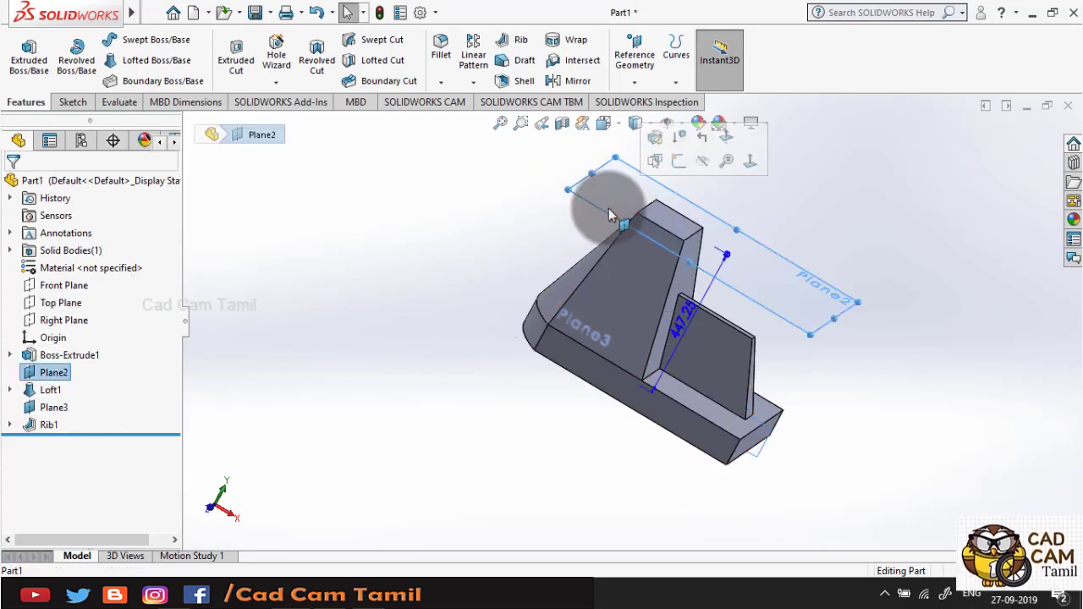
left_click(708, 162)
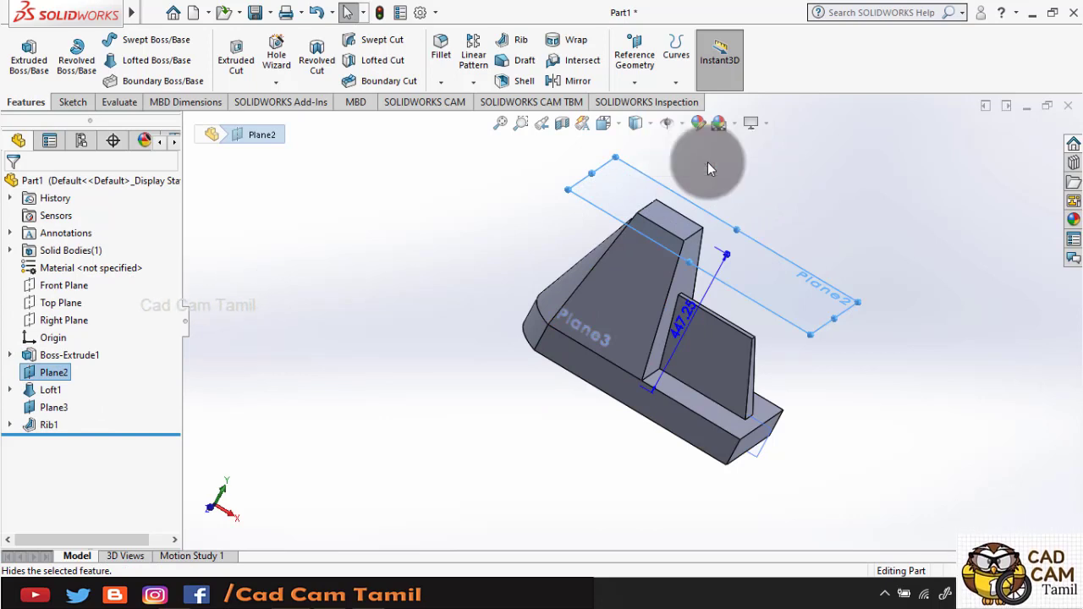
left_click(770, 448)
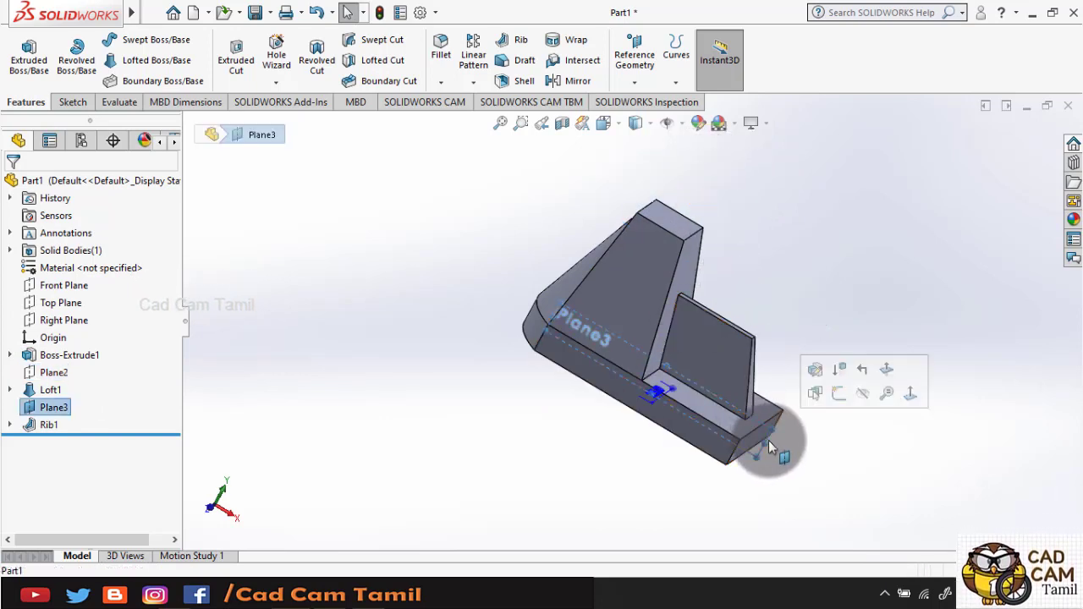
left_click(858, 394)
Return the part to isometric view and bring up the Save As dialog.
middle_click_drag(827, 320, 807, 250)
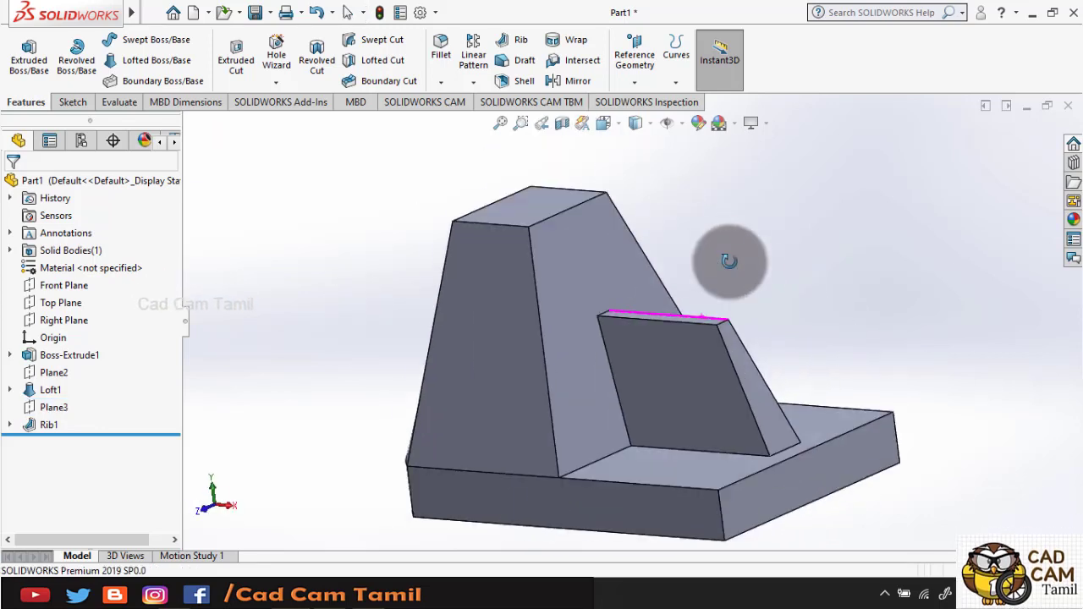
left_click(609, 315)
left_click(416, 339, "ctrl")
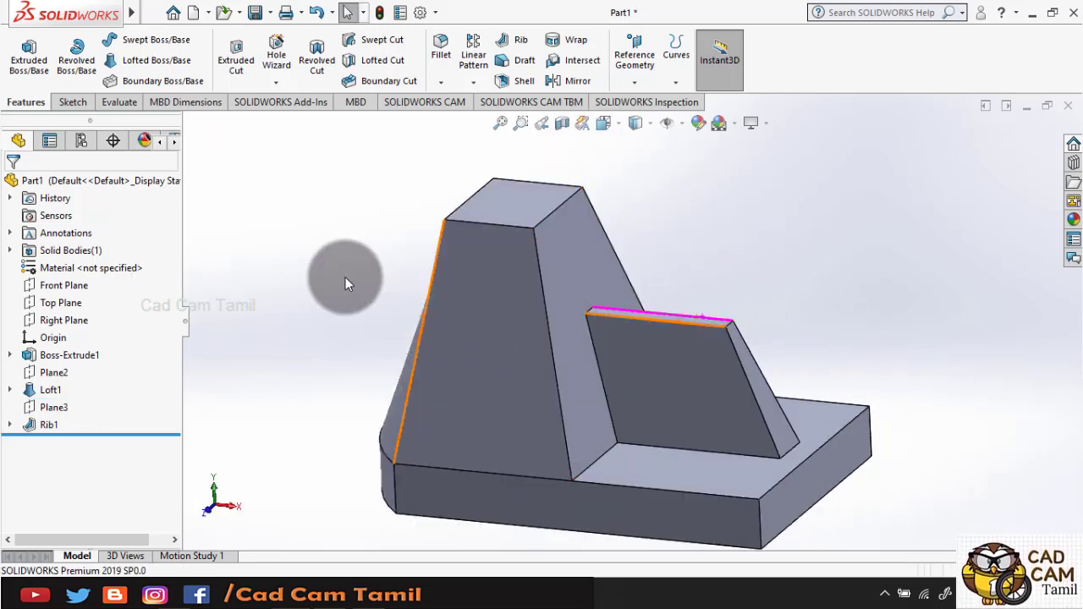
key("ctrl+7")
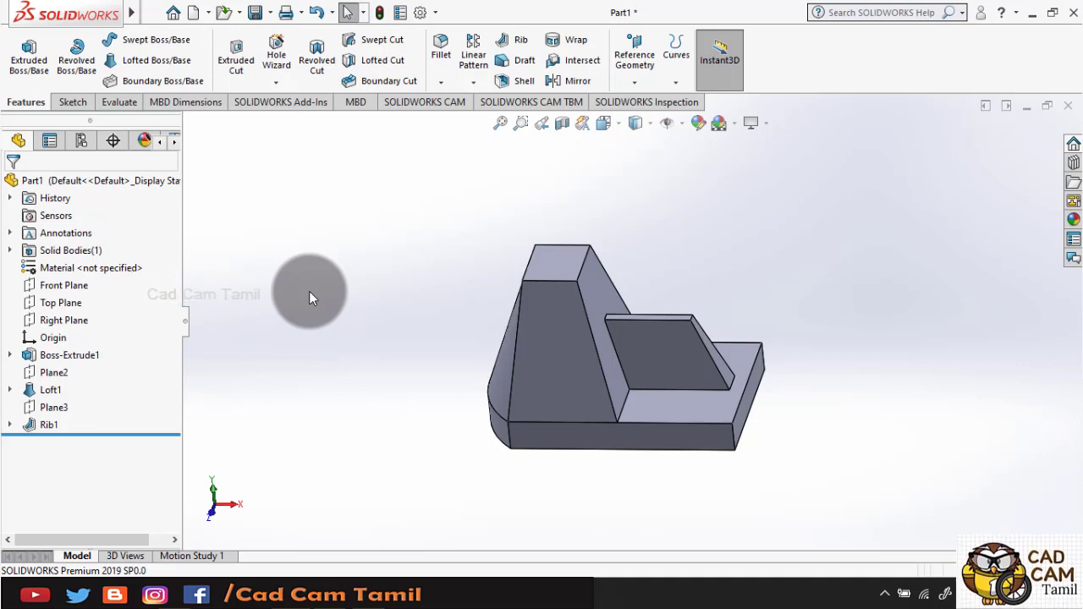
key("ctrl+s")
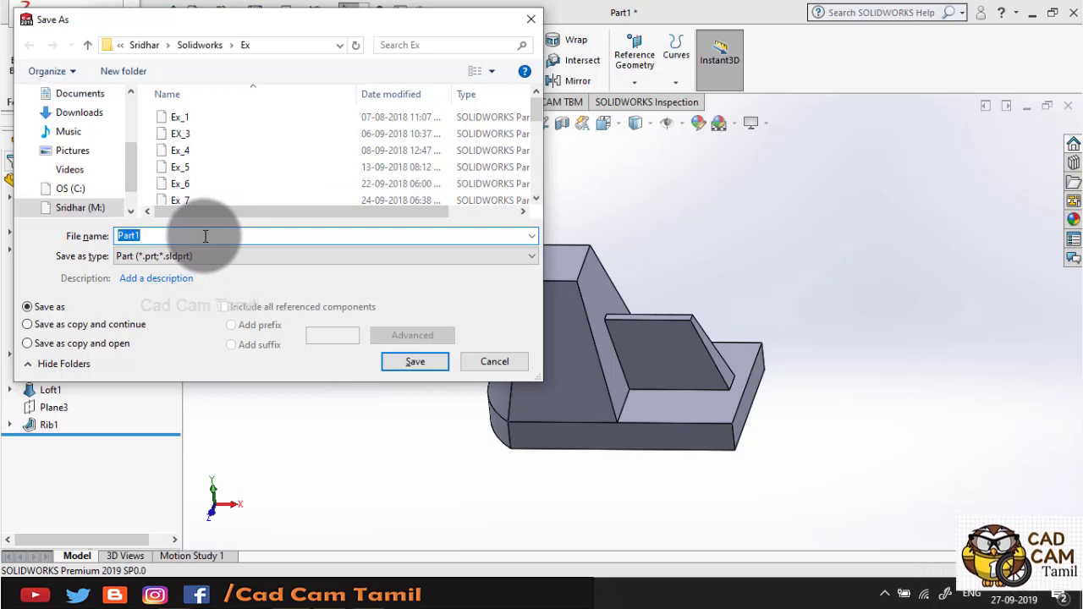
Enter Ex_22 as the part's file name.
type("Ex_")
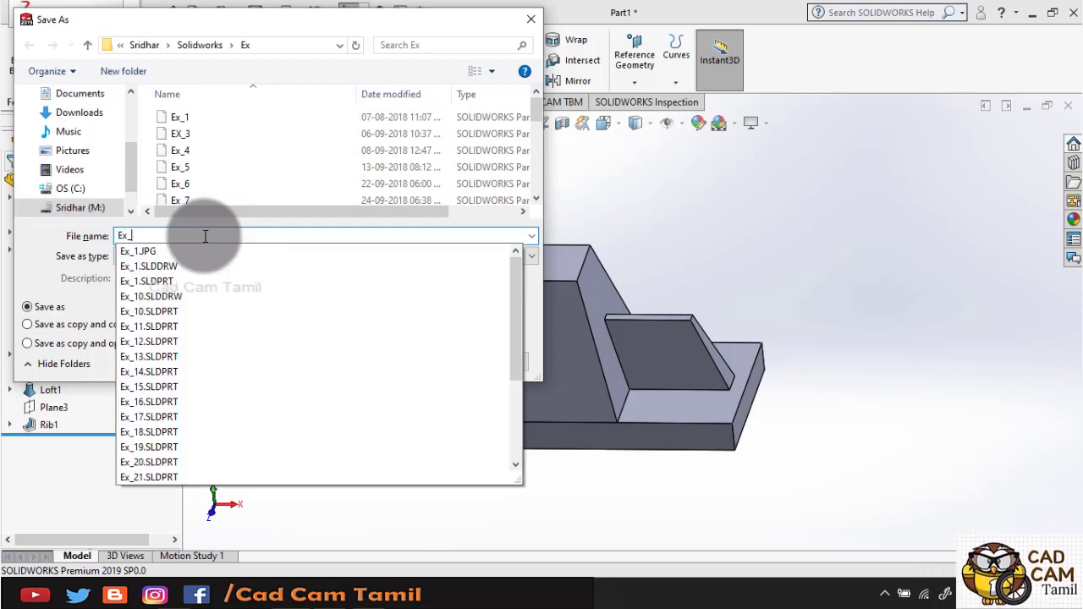
type("22")
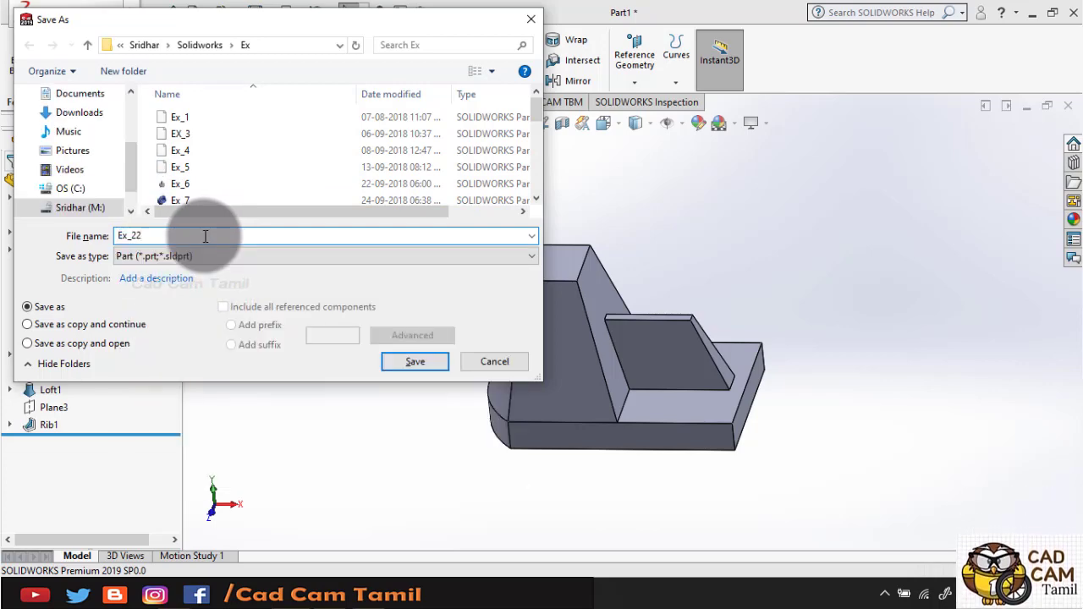